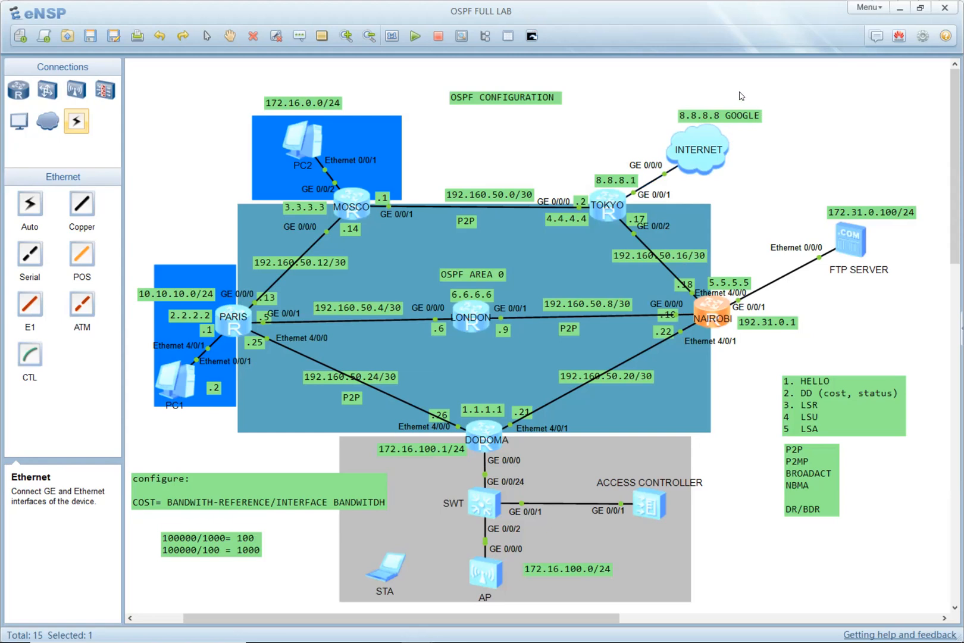
Open the PARIS router's console, maximize its window and log back on to the timed-out session.
left_click(234, 326)
double_click(234, 327)
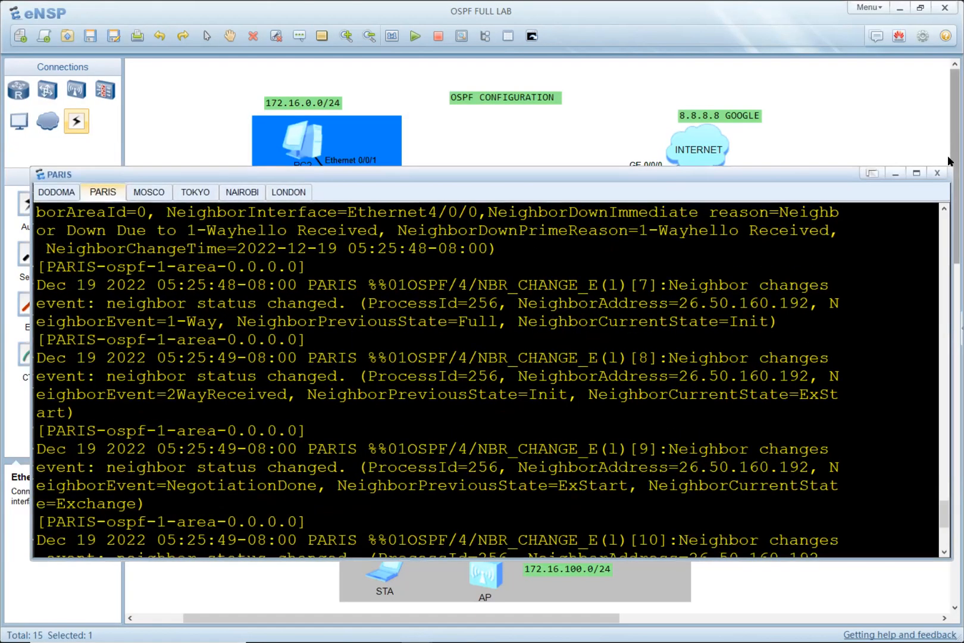
left_click(916, 173)
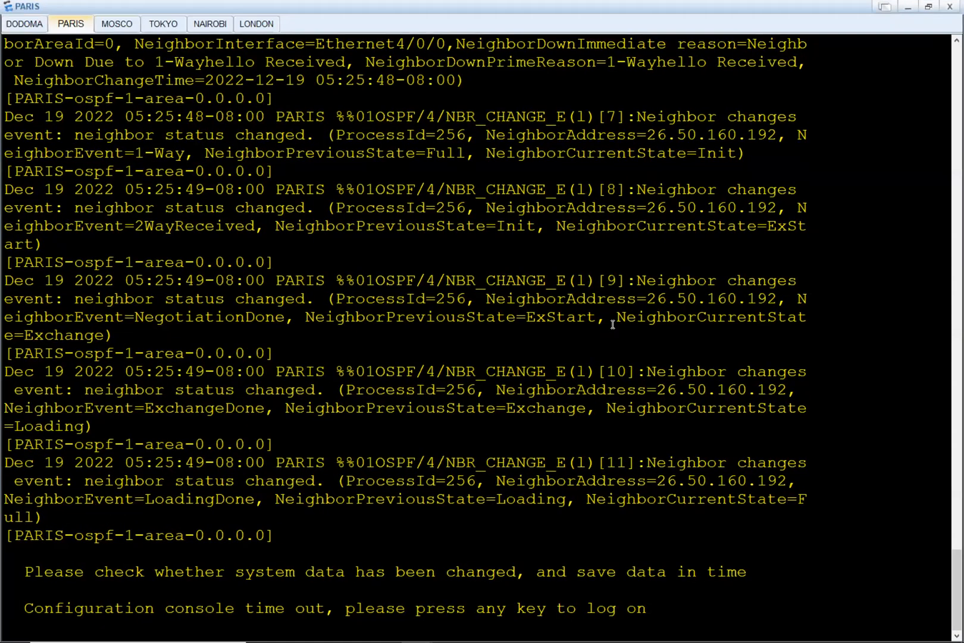
key("Return")
key("Return")
key("Return")
key("Return")
key("Return")
key("Return")
key("Return")
key("Return")
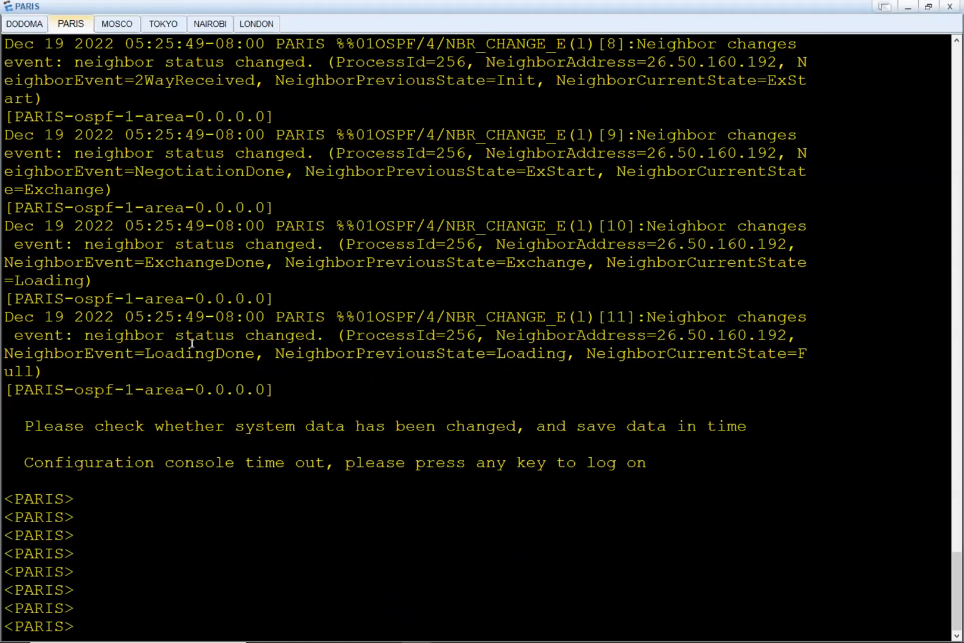
Clear the PARIS console screen and display the router's full IP routing table.
right_click(343, 279)
left_click(372, 315)
key("Return")
key("Return")
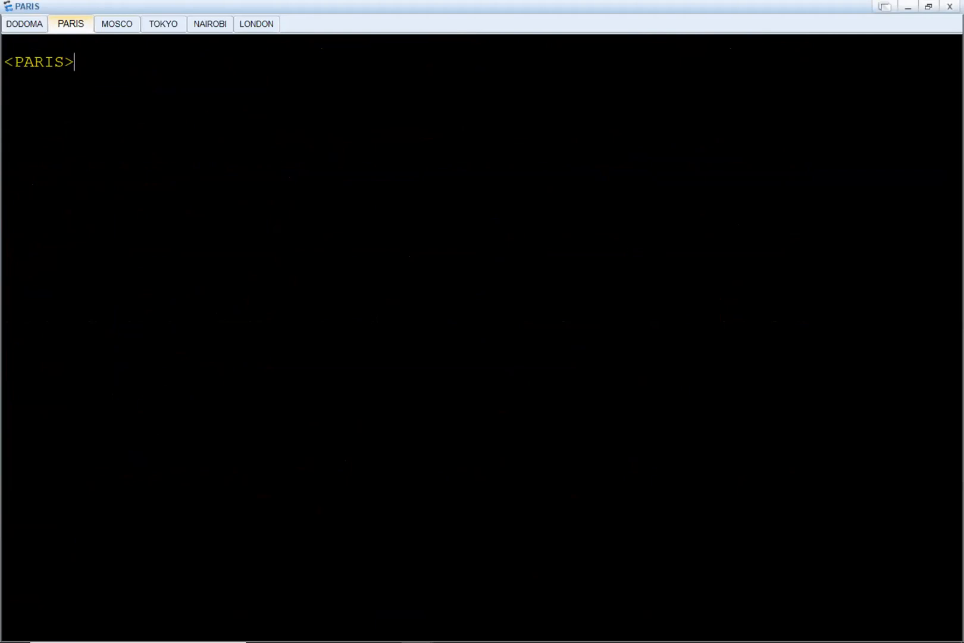
type("di")
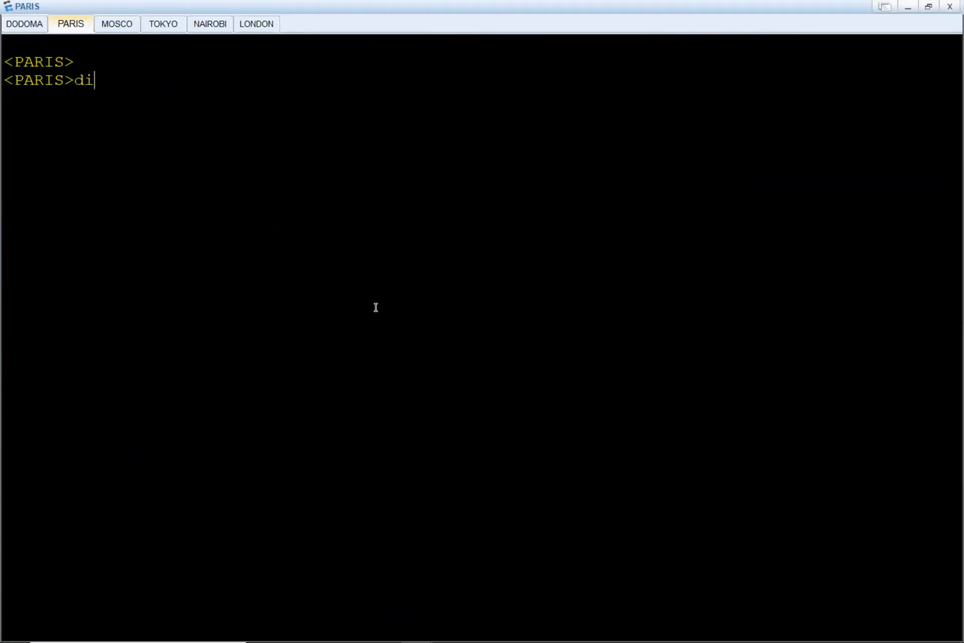
type("s ip ro")
key("Tab")
key("Return")
scroll(376, 307, "up", 3)
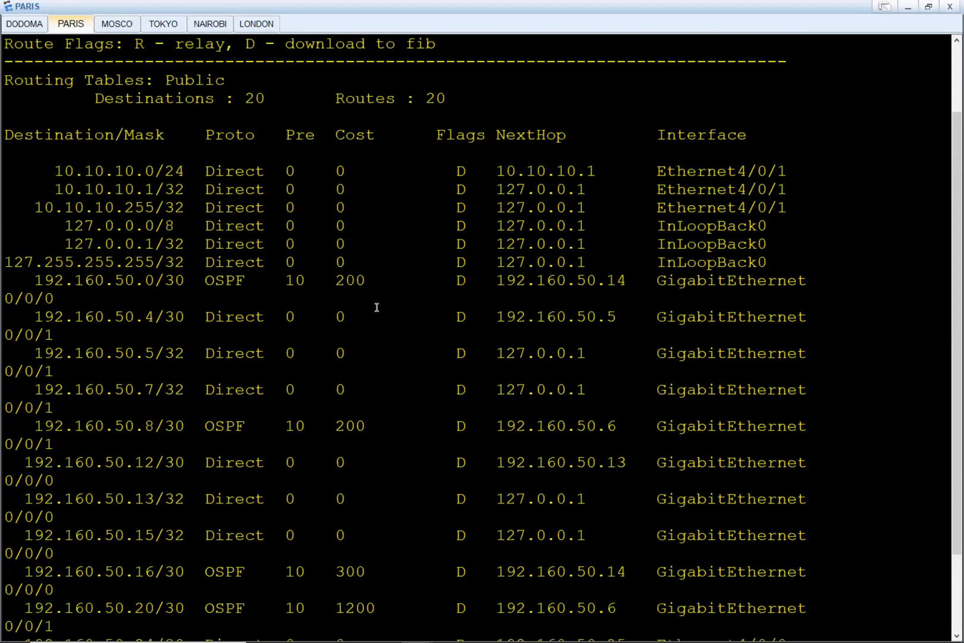
Examine the direct and OSPF entries in the PARIS routing table, including their destination networks and protocols.
scroll(377, 308, "down", 2)
left_click_drag(40, 144, 332, 272)
left_click(333, 272)
scroll(238, 322, "down", 1)
left_click_drag(137, 342, 250, 344)
left_click_drag(163, 480, 231, 486)
left_click_drag(180, 508, 280, 512)
key("Return")
key("Return")
Display only the direct routes on PARIS with "dis ip routing-table protocol direct".
key("Up")
type("pr")
key("Tab")
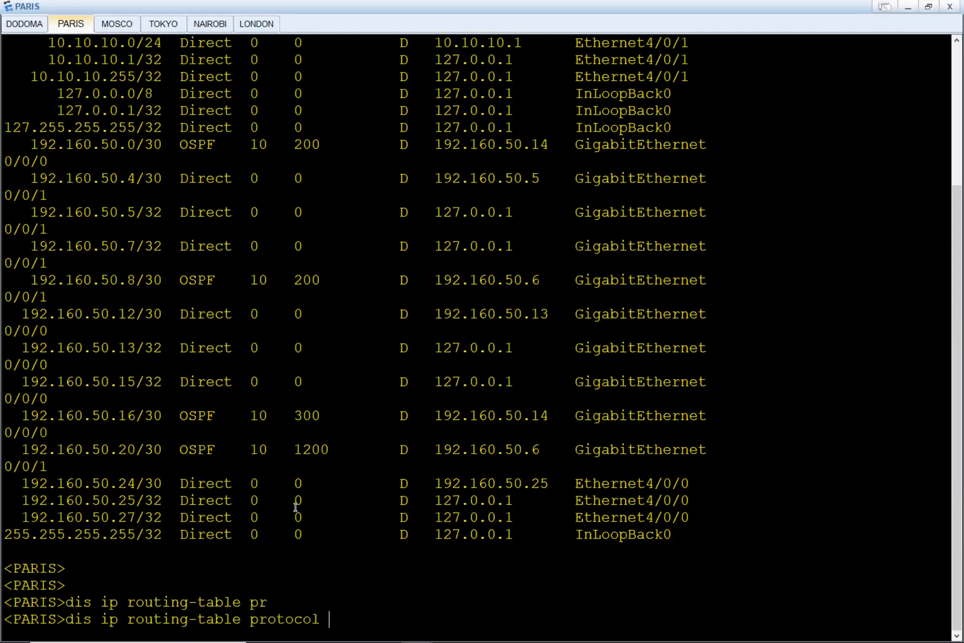
type("dir")
key("Tab")
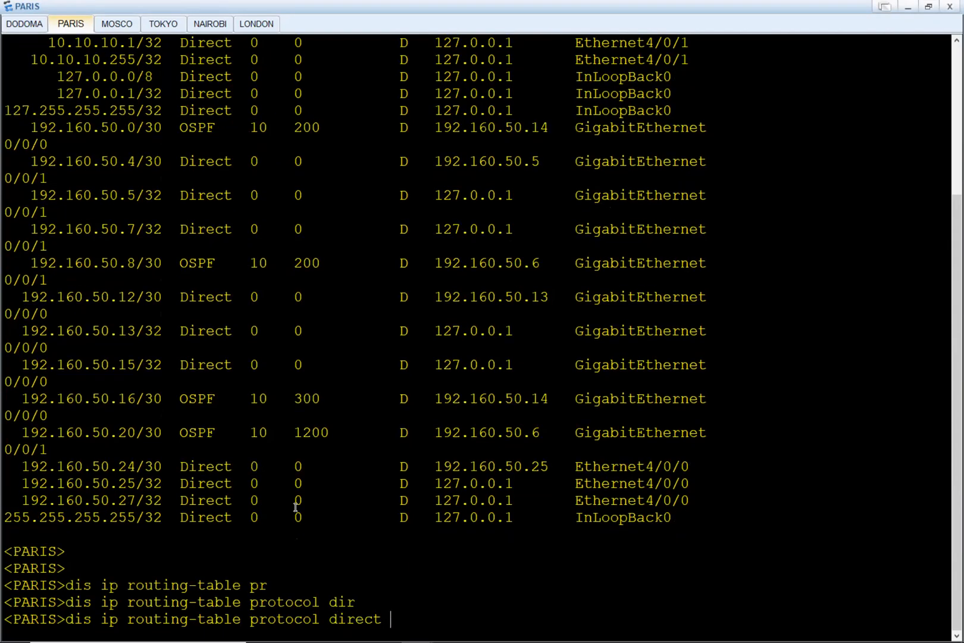
key("Return")
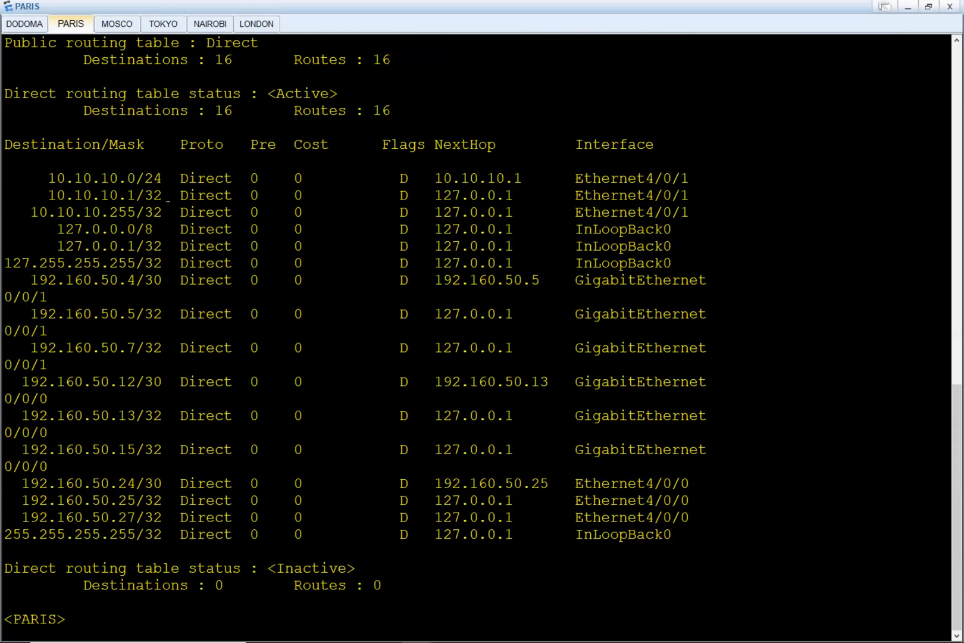
Examine the direct routes, checking the protocol, preference, cost and next hop of the 10.10.10.0/24 entry.
left_click_drag(71, 169, 743, 527)
left_click_drag(171, 178, 225, 178)
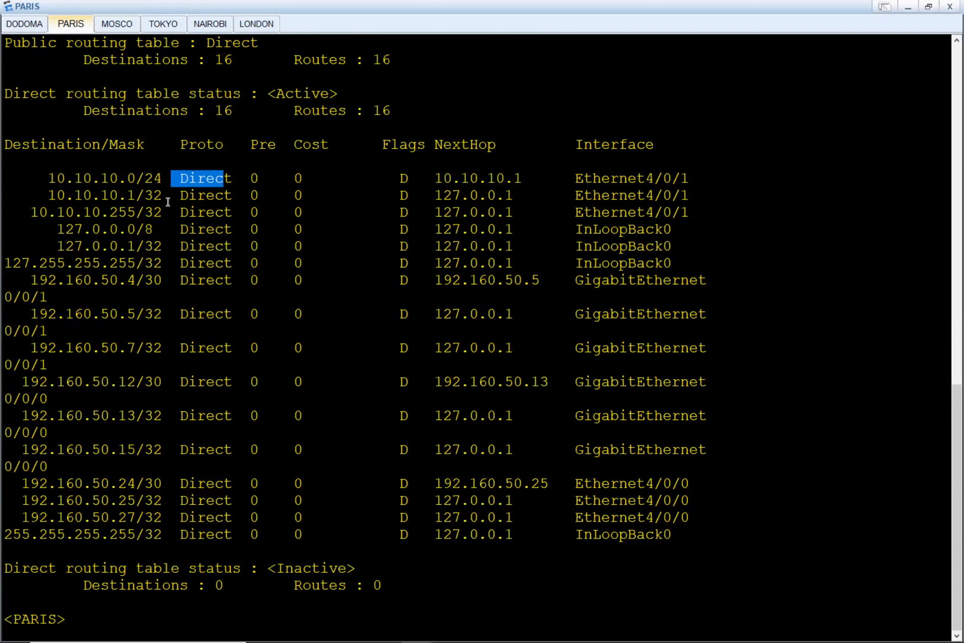
left_click_drag(249, 177, 302, 179)
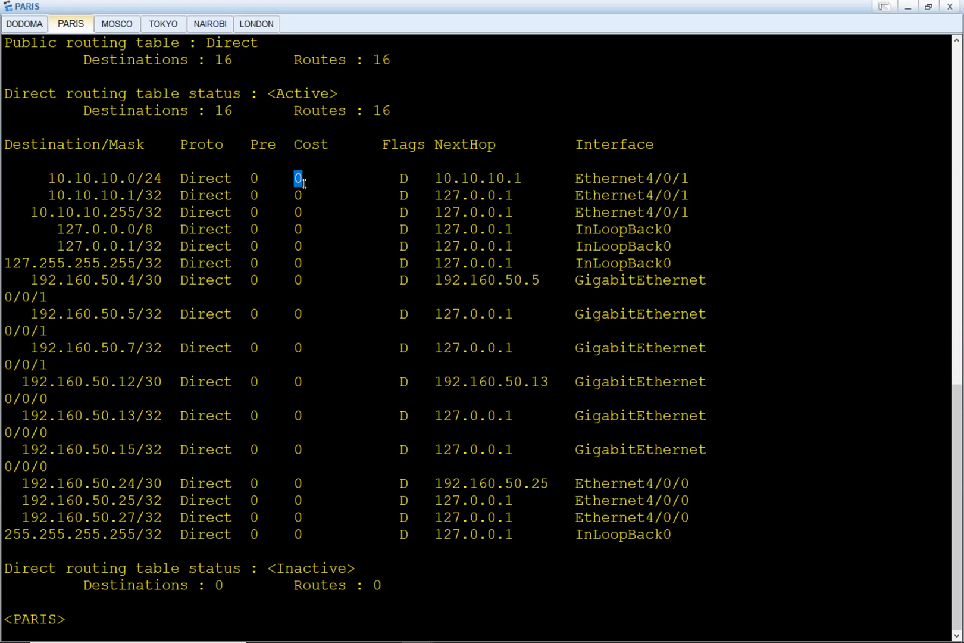
left_click_drag(47, 178, 148, 188)
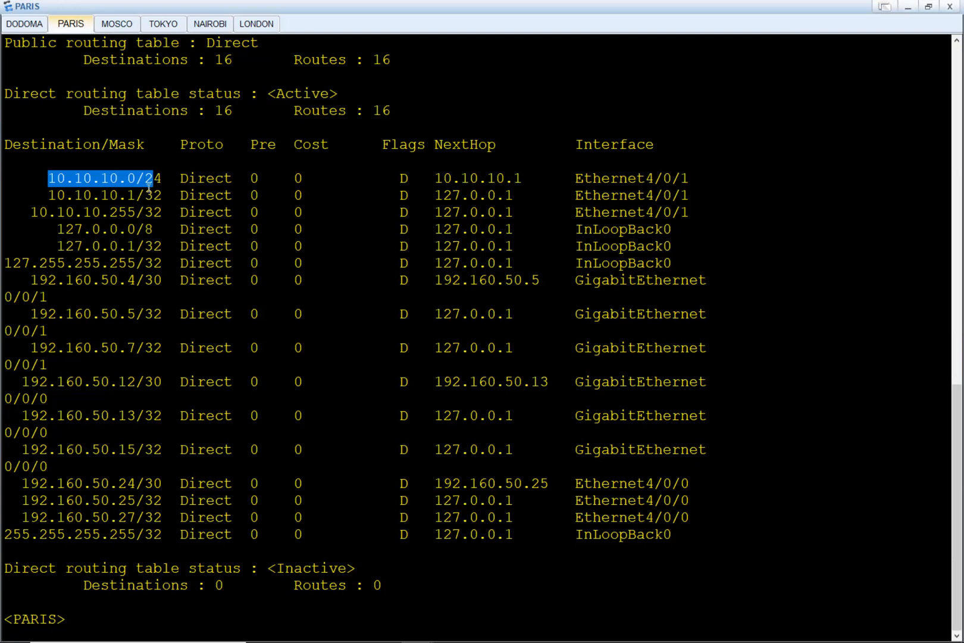
left_click_drag(434, 178, 523, 179)
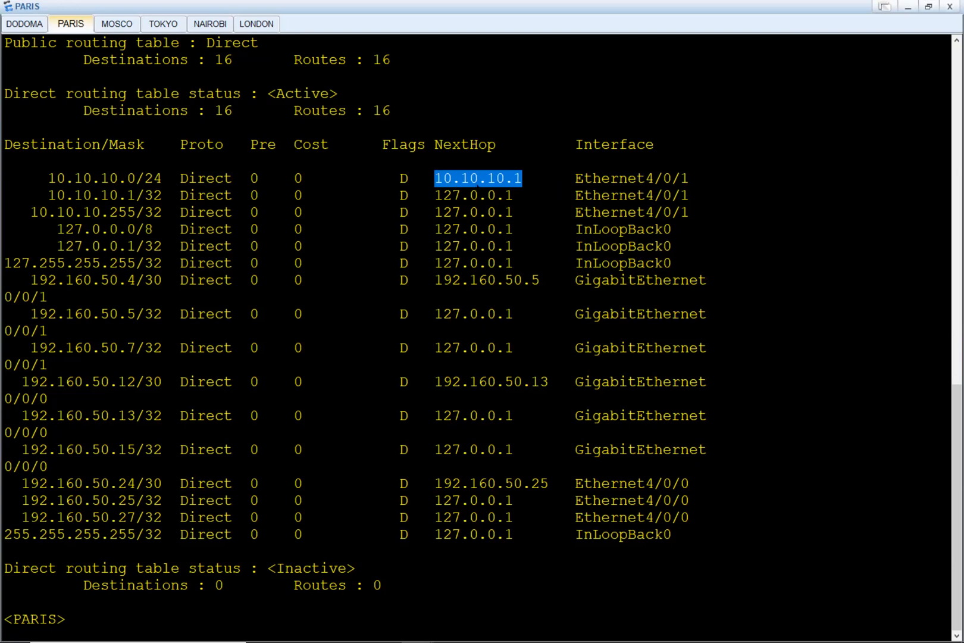
key("Return")
key("Return")
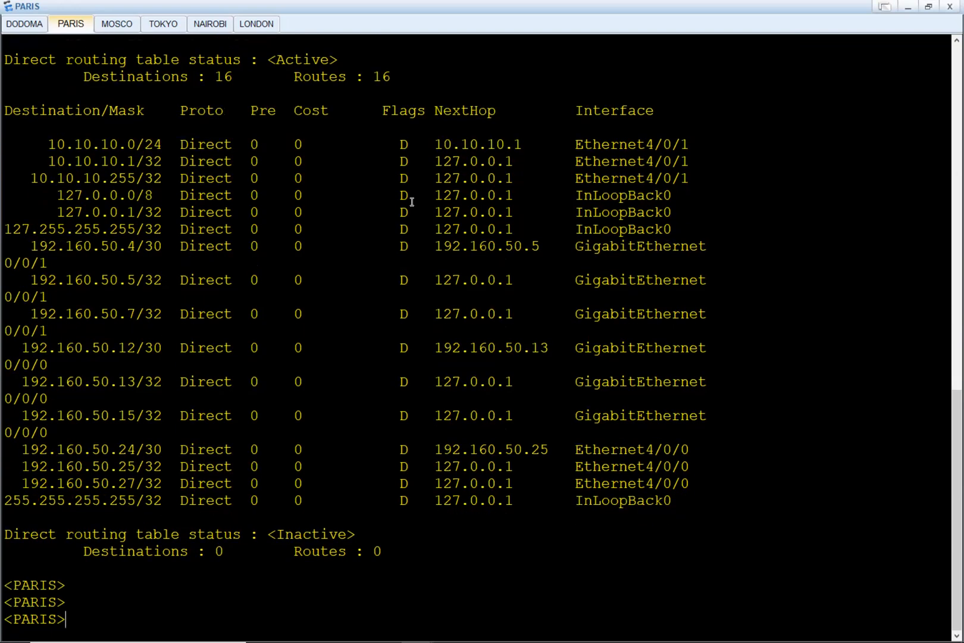
Display only the OSPF routes on PARIS with "dis ip routing-table protocol ospf".
key("Up")
key("BackSpace")
key("BackSpace")
key("BackSpace")
key("BackSpace")
key("BackSpace")
key("BackSpace")
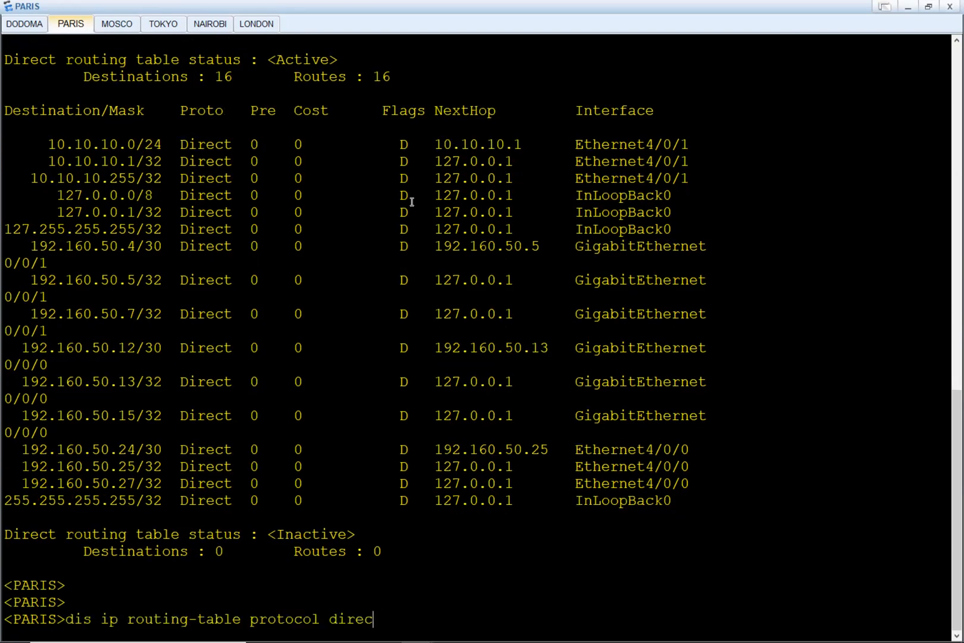
type("ospf")
key("Return")
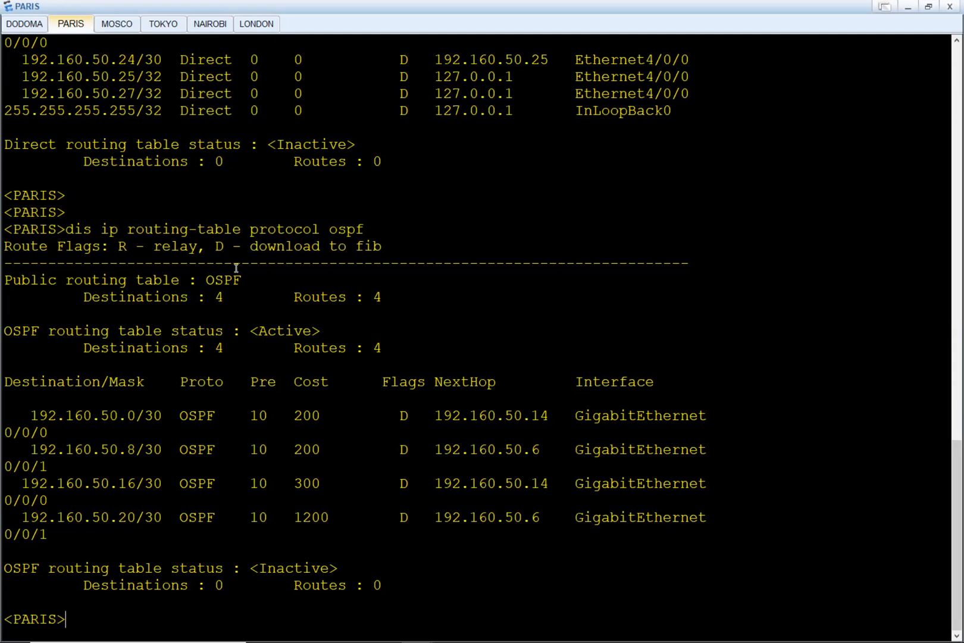
Review the destination networks that PARIS has learned through OSPF.
left_click_drag(39, 415, 154, 416)
left_click_drag(31, 450, 166, 455)
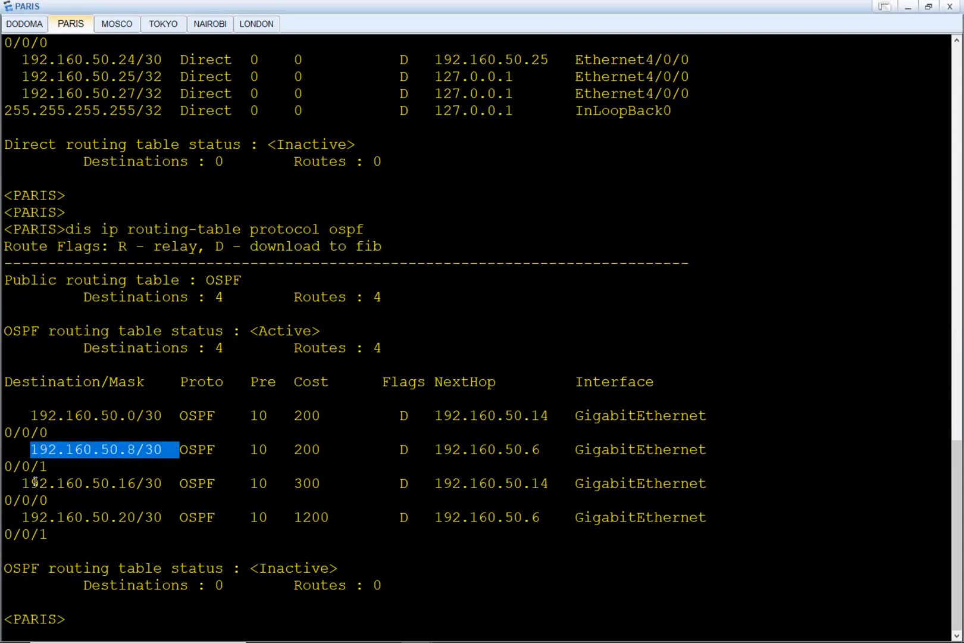
left_click_drag(35, 483, 156, 472)
left_click(91, 530)
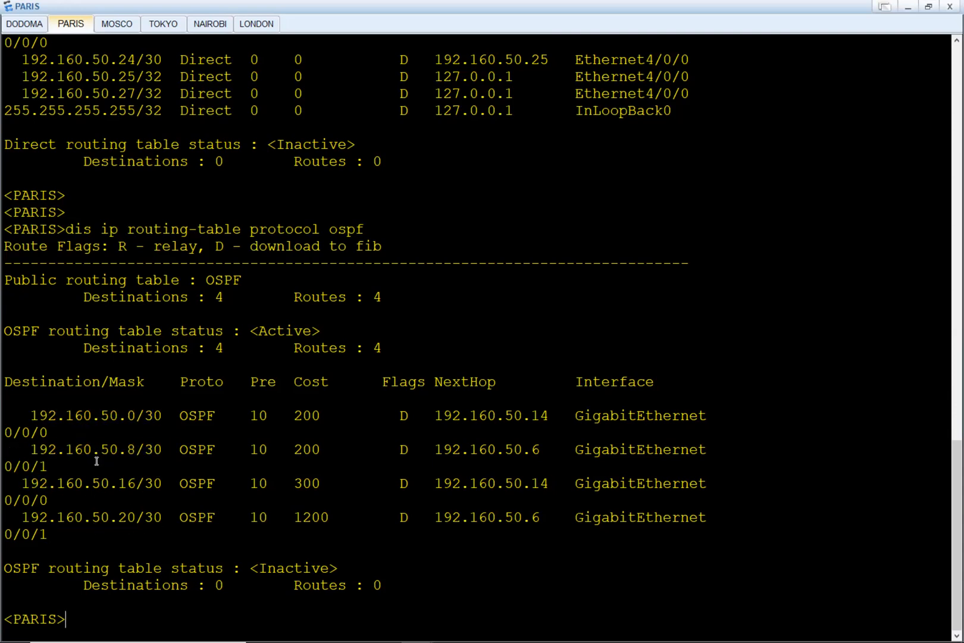
Compare the OSPF costs of the 192.160.50.0/30 and 192.160.50.8/30 routes with the paths on the topology.
left_click_drag(294, 416, 322, 417)
key("alt+Tab")
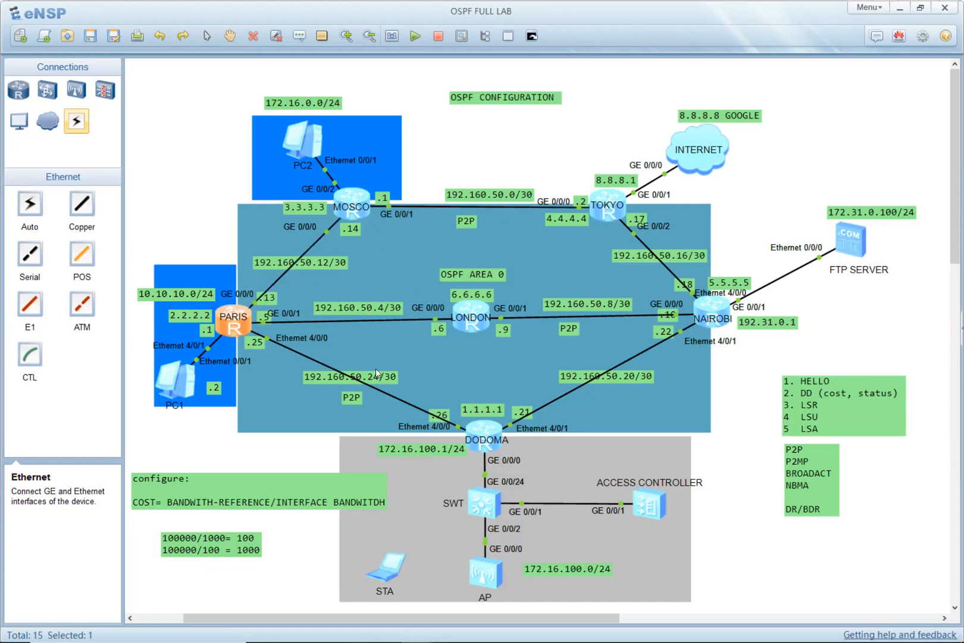
key("alt+Tab")
left_click_drag(285, 450, 355, 456)
key("alt+Tab")
key("alt+Tab")
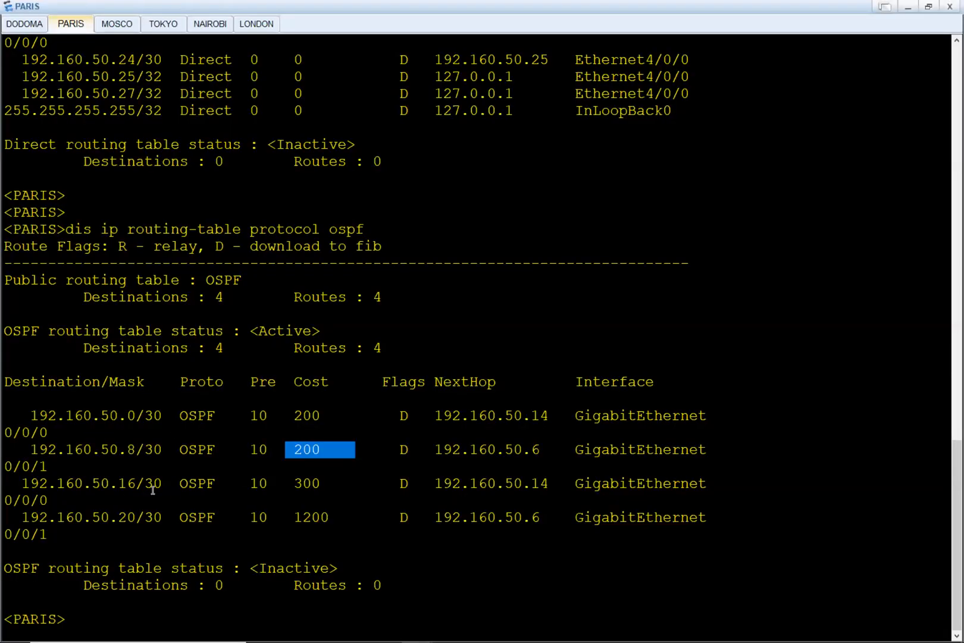
Trace the 192.160.50.20/30 network on the topology and check the cost of its OSPF route.
left_click_drag(141, 514, 119, 515)
key("alt+Tab")
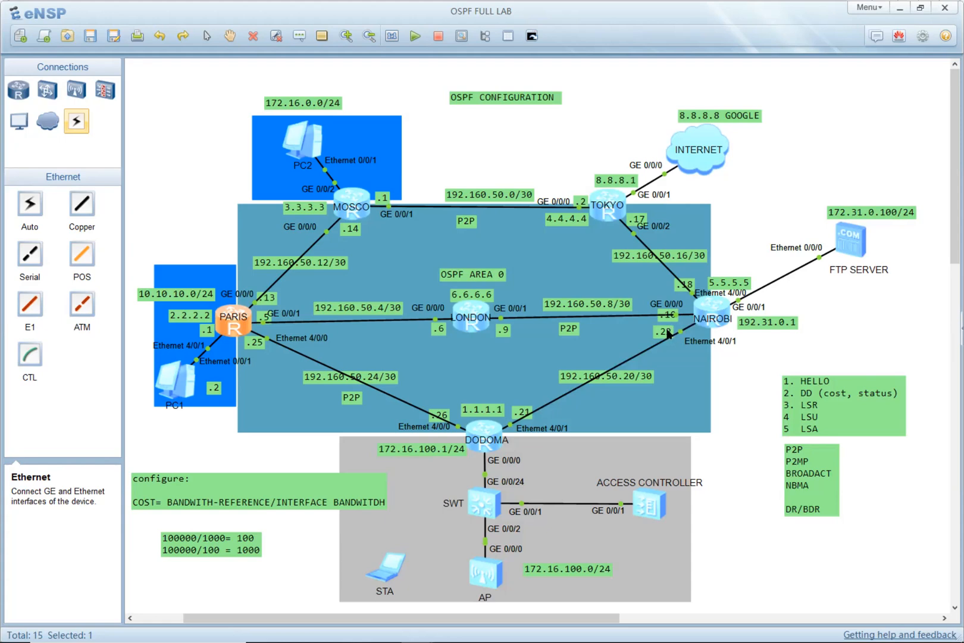
key("alt+Tab")
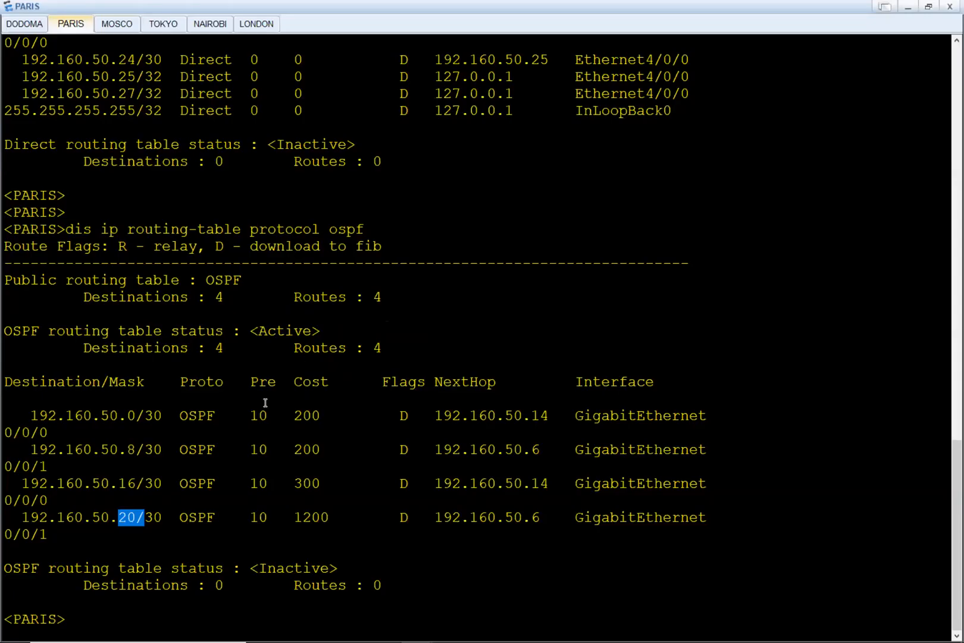
left_click_drag(337, 515, 283, 513)
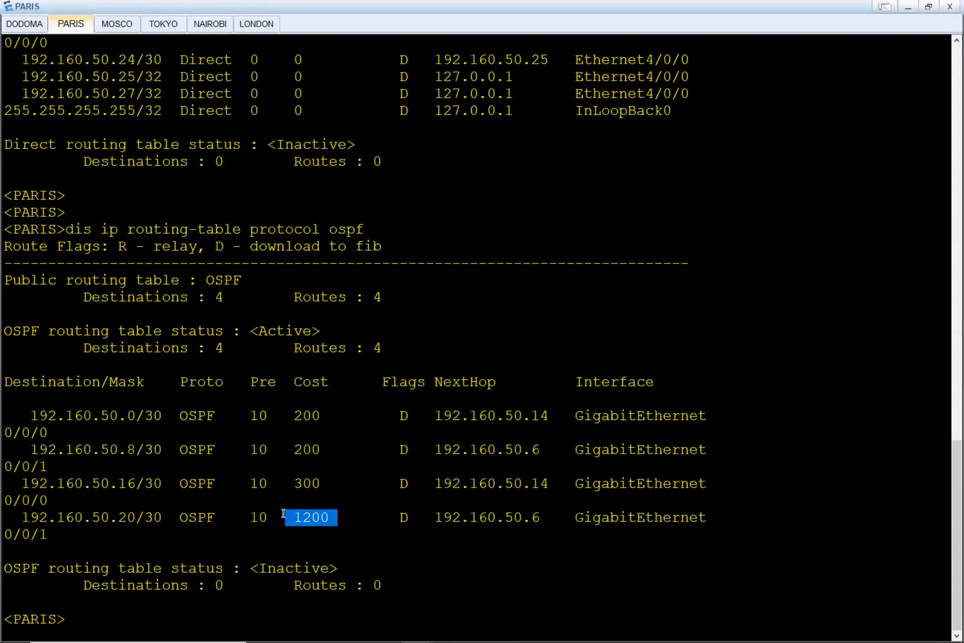
key("Return")
key("Return")
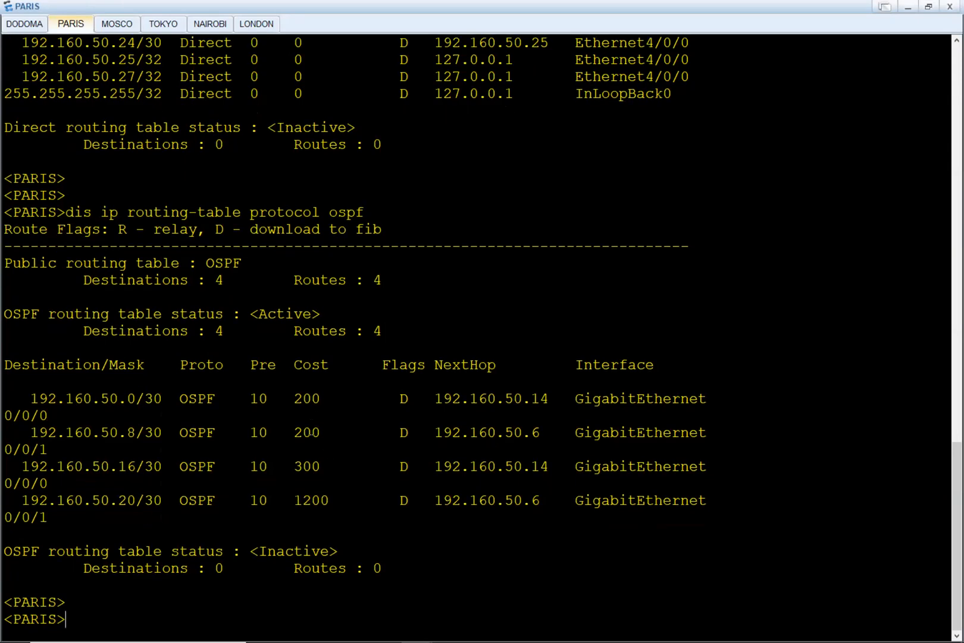
Locate the Google server on the topology and look up its route on PARIS with "dis ip routing-table 8.8.8.8".
key("alt+Tab")
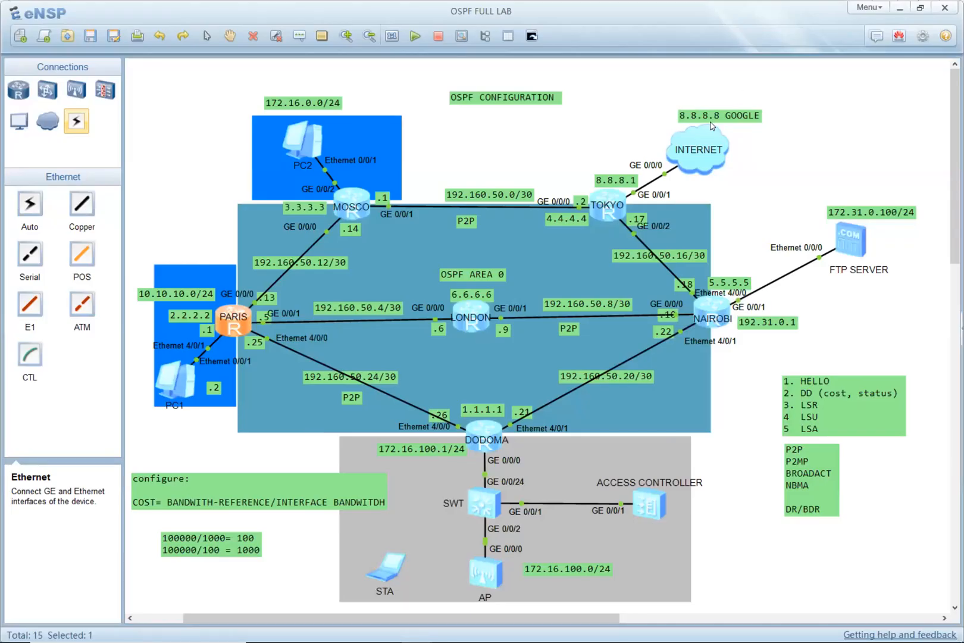
key("alt+Tab")
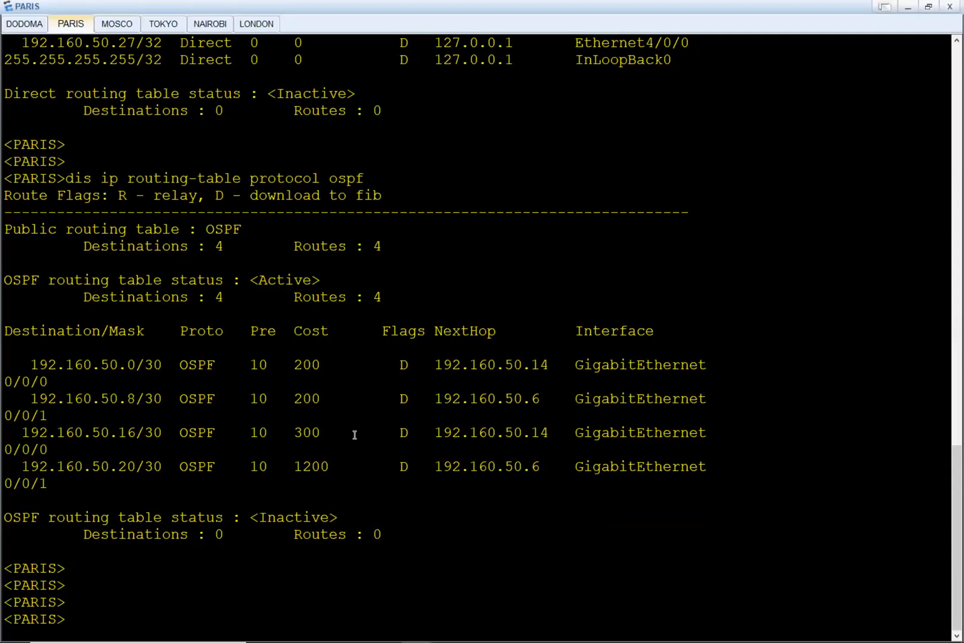
key("Return")
key("Up")
key("BackSpace")
key("BackSpace")
key("BackSpace")
key("BackSpace")
key("BackSpace")
key("BackSpace")
key("BackSpace")
key("BackSpace")
key("BackSpace")
key("BackSpace")
key("BackSpace")
key("BackSpace")
key("BackSpace")
type("8")
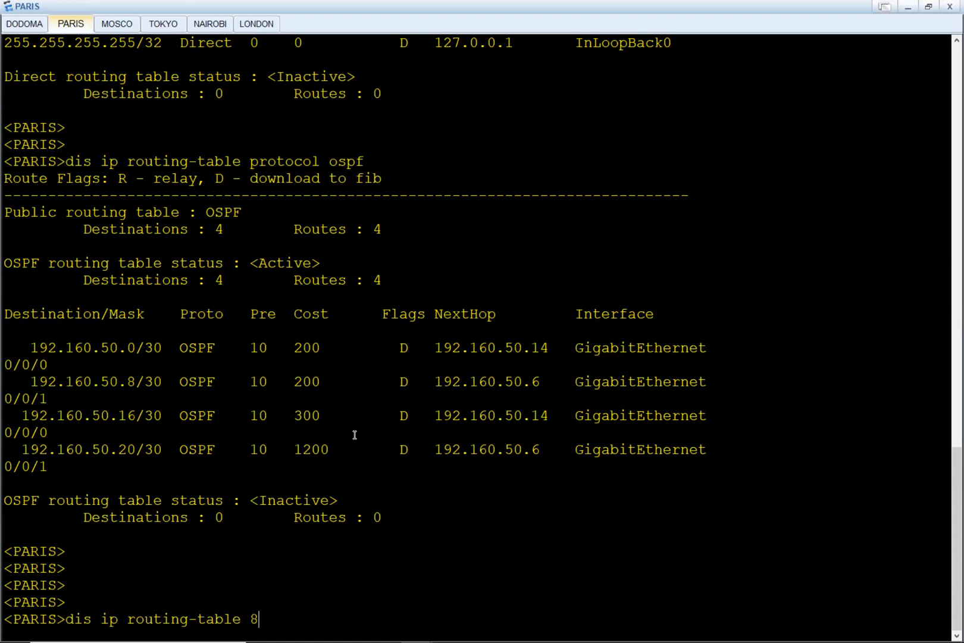
type(".8.8.8")
key("Return")
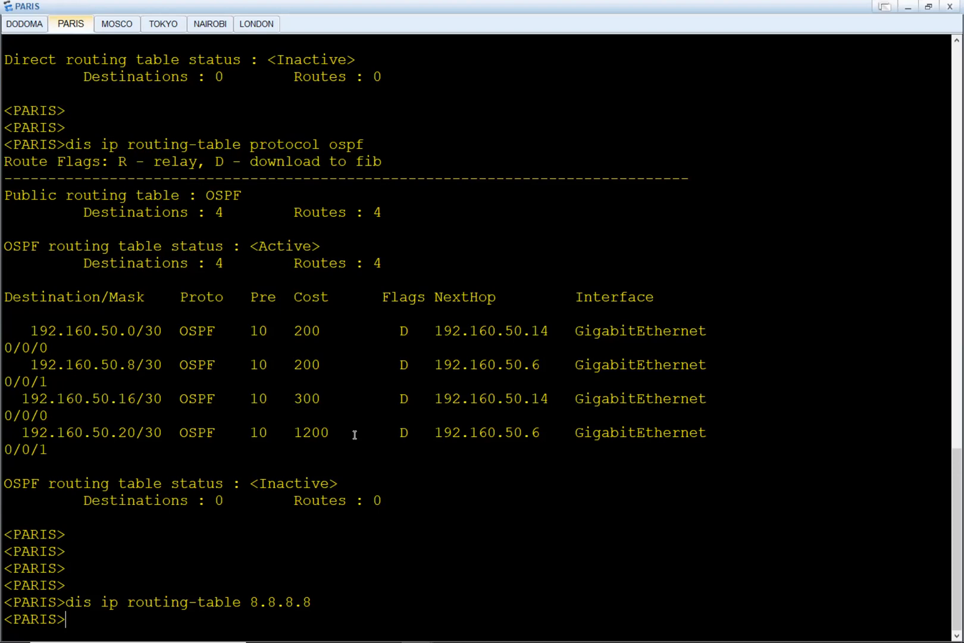
Locate the TOKYO router on the topology, switch to its console and log back on to the timed-out session.
key("alt+Tab")
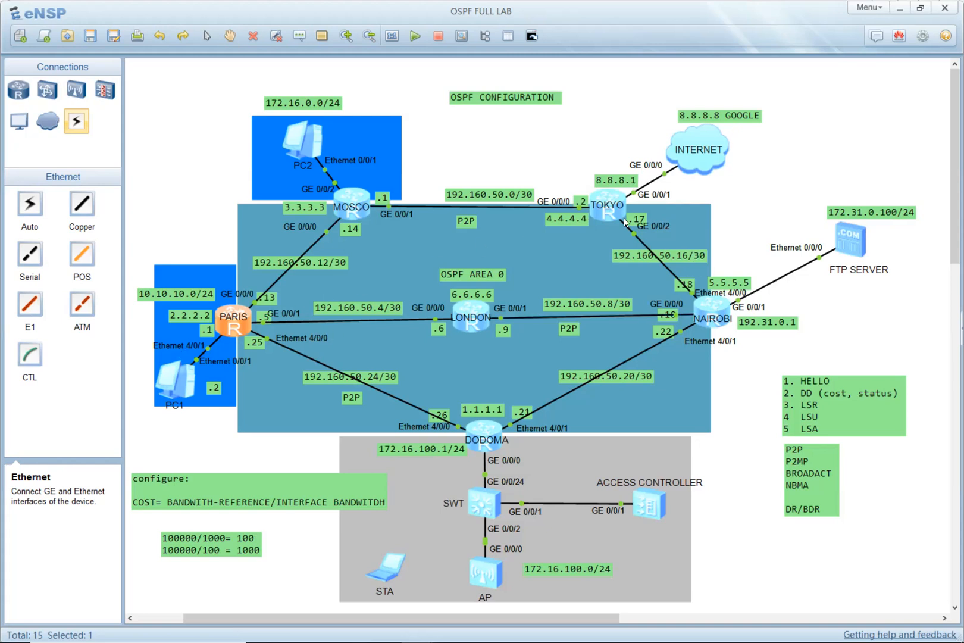
key("alt+Tab")
left_click(150, 26)
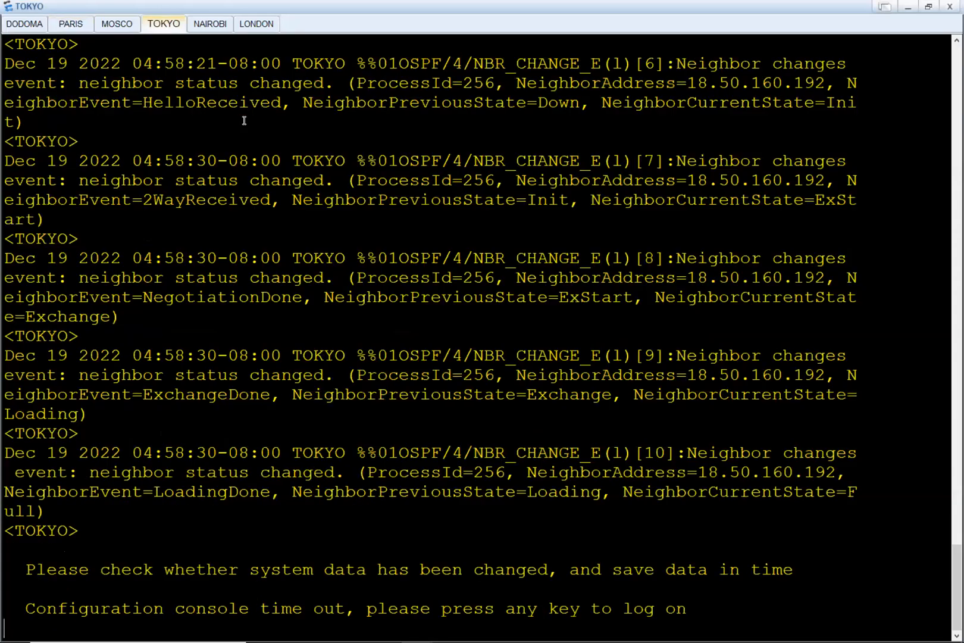
key("Return")
key("Return")
key("Return")
key("Return")
key("Return")
key("Return")
key("Return")
Display TOKYO's OSPF configuration with "dis curr co ospf" and check its advertised networks against the topology.
type("dis")
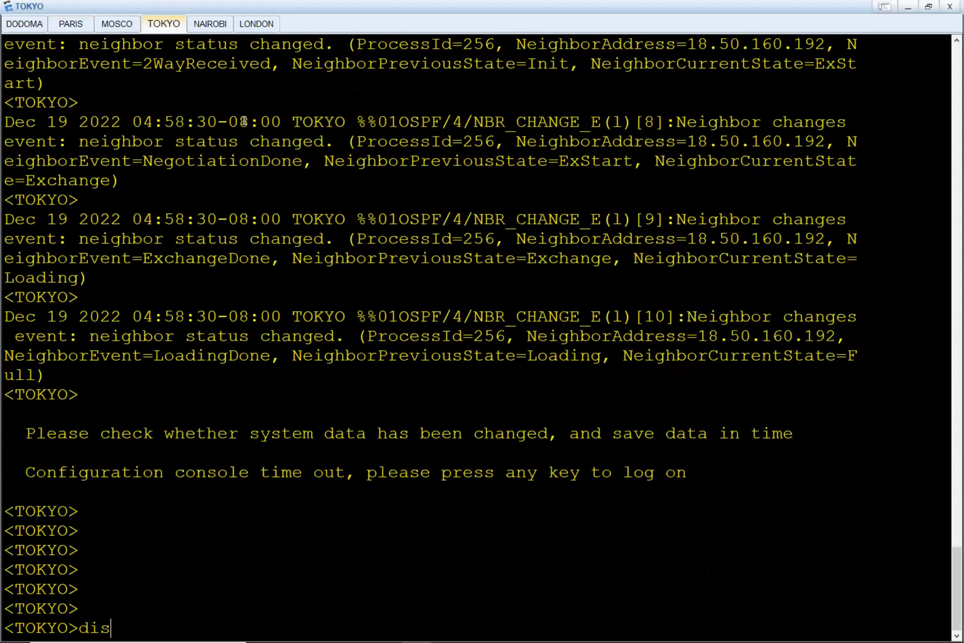
type(" curr co ospf")
key("Return")
key("Return")
key("Return")
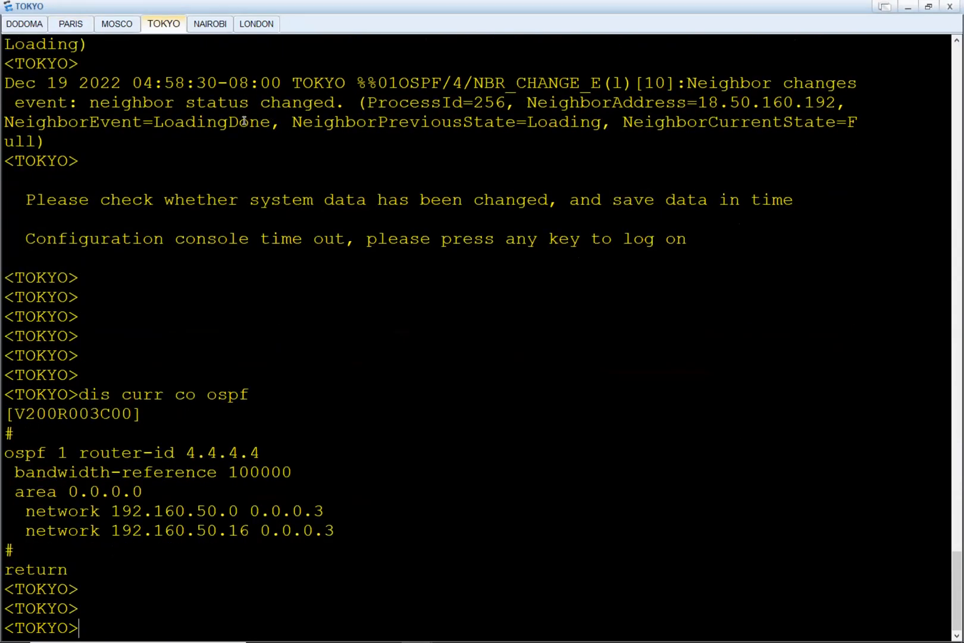
left_click_drag(327, 498, 187, 512)
left_click_drag(447, 527, 6, 528)
left_click(357, 467)
key("alt+Tab")
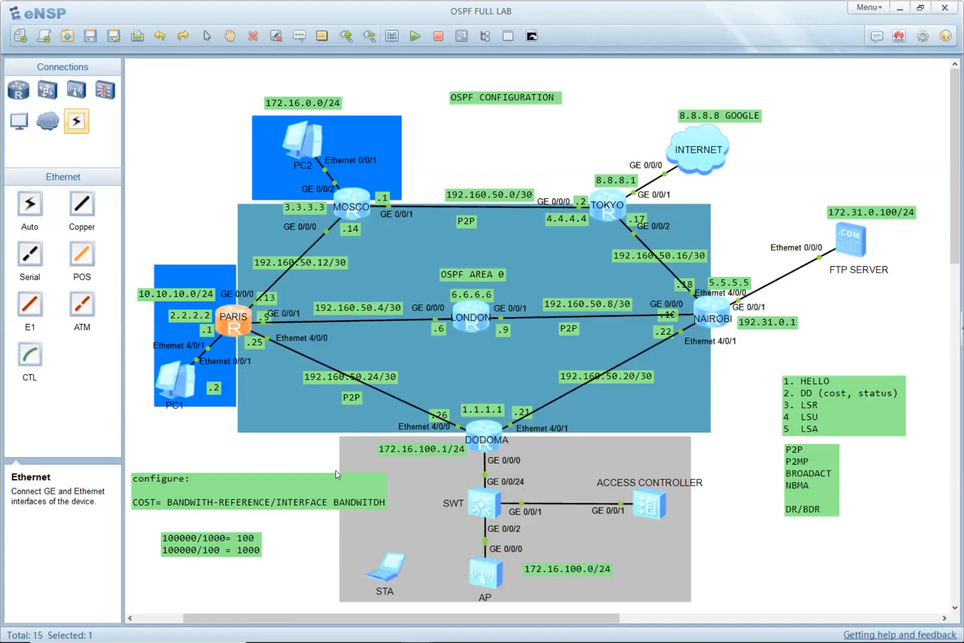
Enter the system view on TOKYO and refer to the area line in its displayed OSPF configuration.
key("alt+Tab")
type("sys")
key("Return")
key("Return")
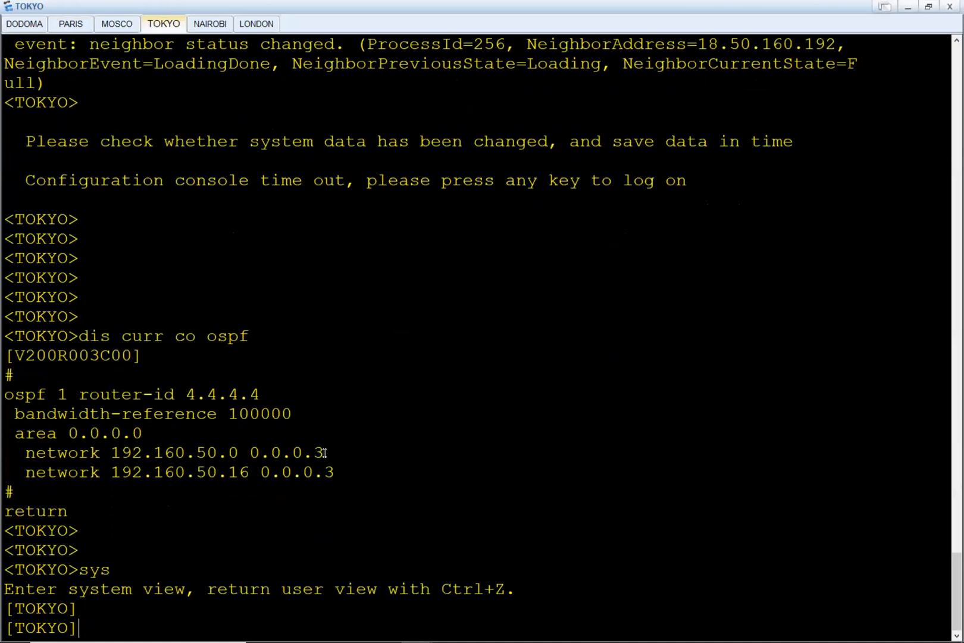
left_click_drag(15, 434, 99, 434)
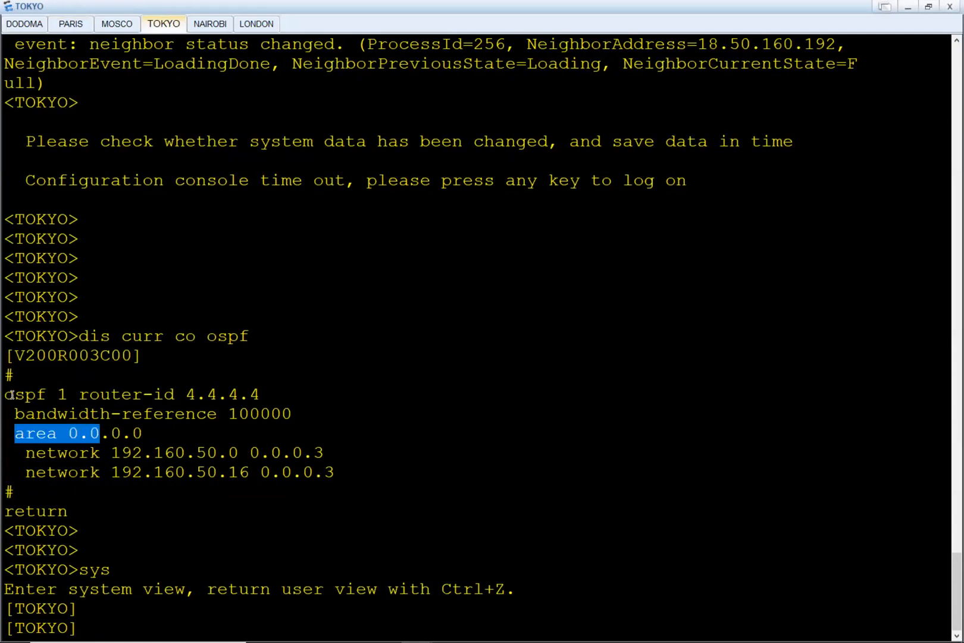
Enter the OSPF process 1 view on TOKYO by reusing "ospf 1" from the displayed configuration.
left_click_drag(67, 394, 4, 396)
key("super+c")
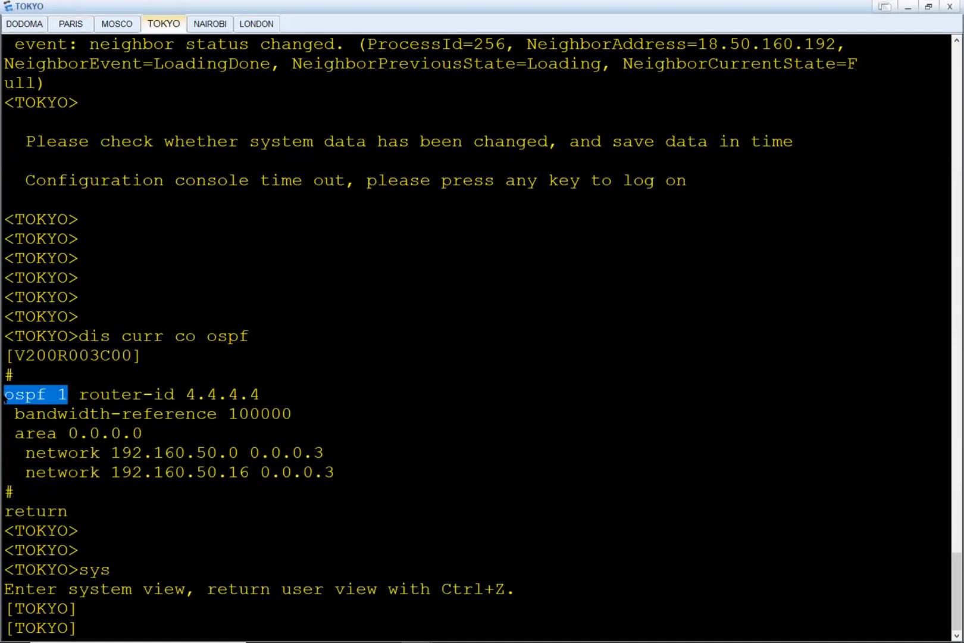
right_click(448, 285)
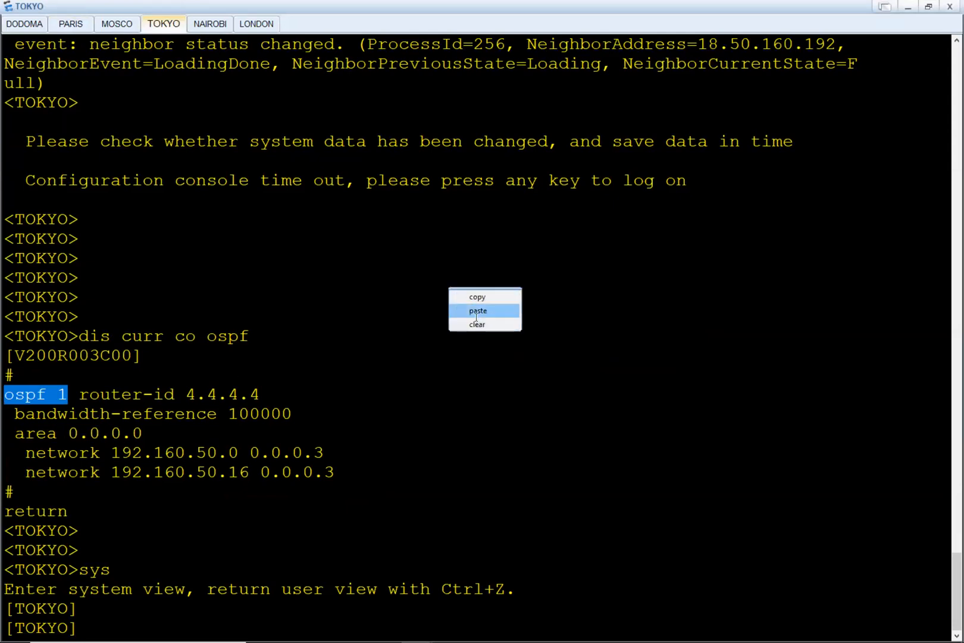
left_click(476, 311)
key("Return")
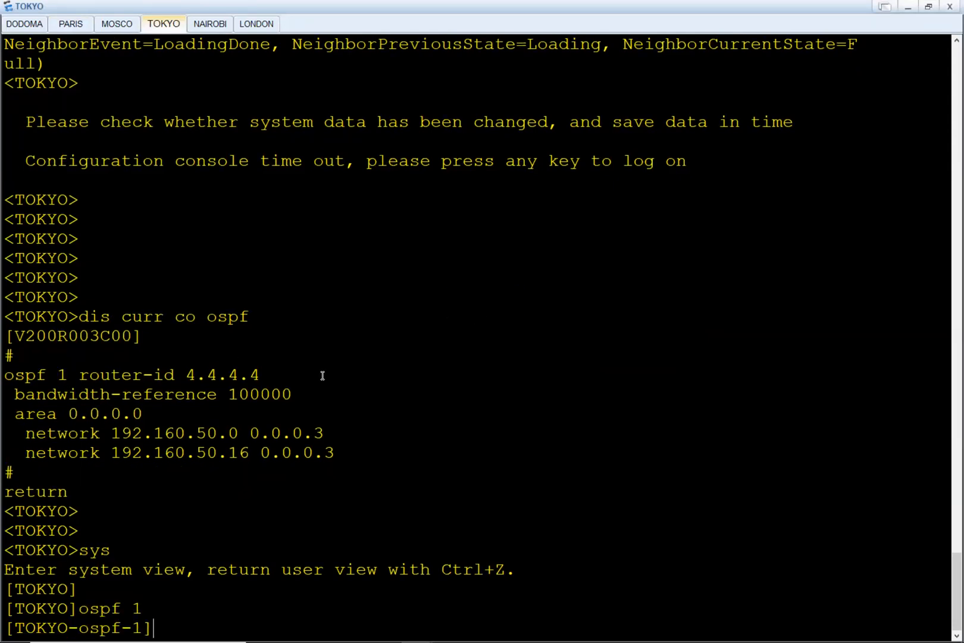
Enter area 0.0.0.0 within OSPF process 1 by reusing the area line from the displayed configuration.
mouse_move(15, 414)
left_mouse_down()
mouse_move(160, 406)
mouse_move(5, 415)
left_mouse_up()
key("super+c")
right_click(467, 288)
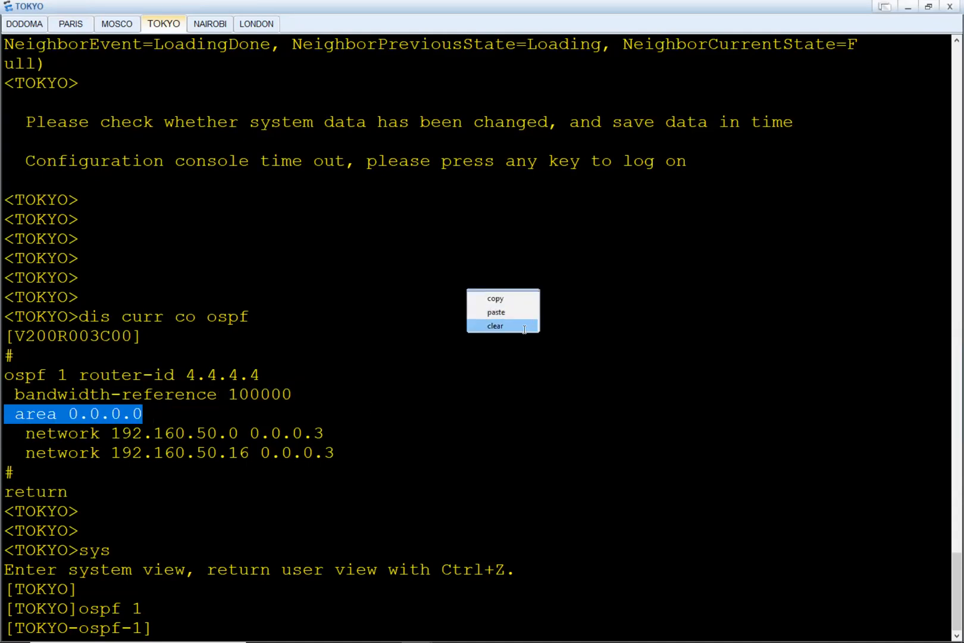
left_click(525, 315)
key("Return")
key("Return")
key("Return")
key("Return")
key("Return")
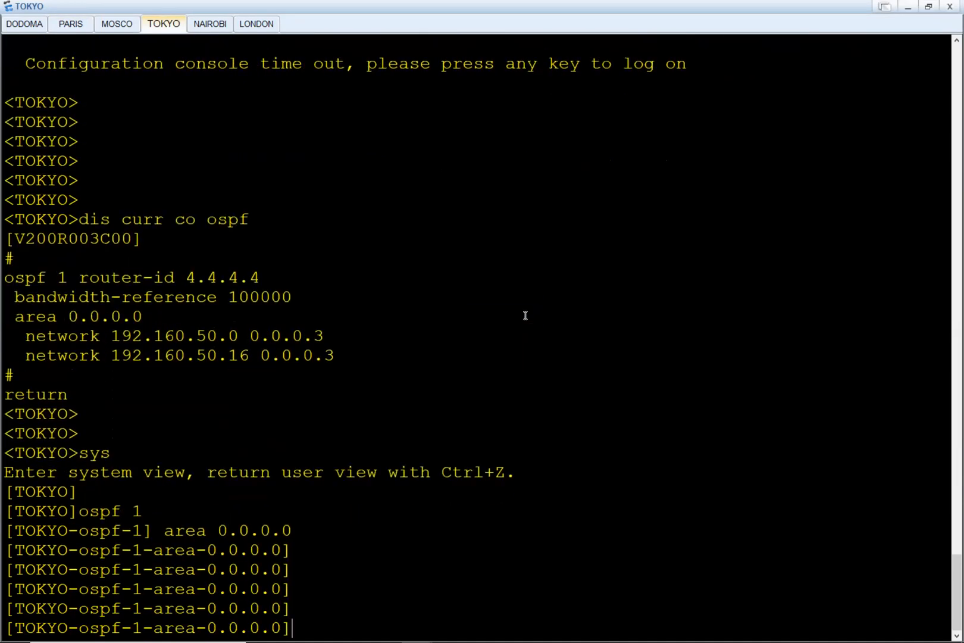
Advertise the internet network in TOKYO's area 0.0.0.0 with "network 8.8.8.8 0.0.0.255".
type("ne")
key("Tab")
type("8.8.8.8")
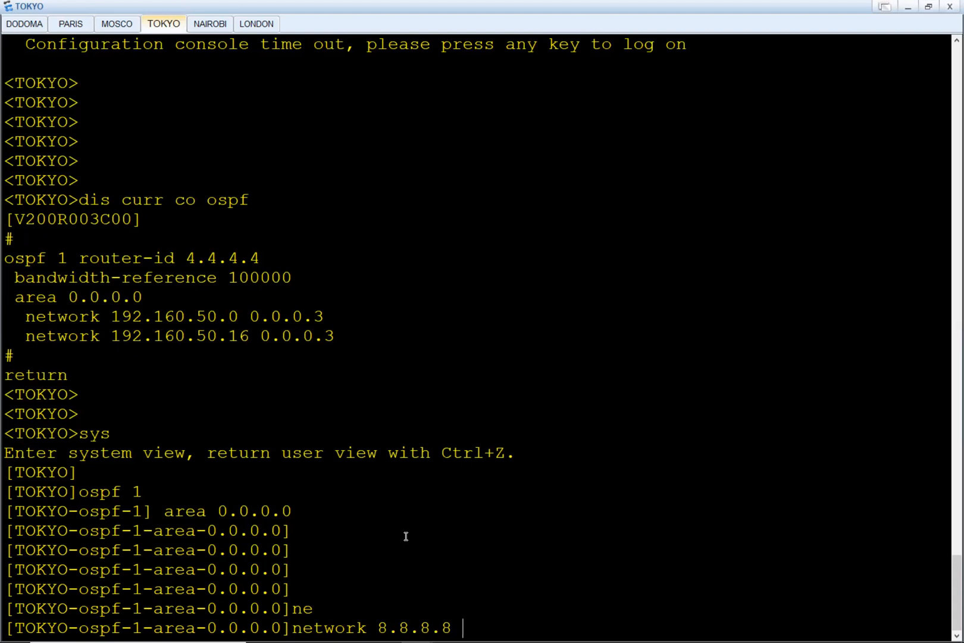
type(" 0.0.0.255")
key("Return")
Add the /24 mask to the Google address label on the topology so it reads "8.8.8.8/24 GOOGLE".
key("alt+Tab")
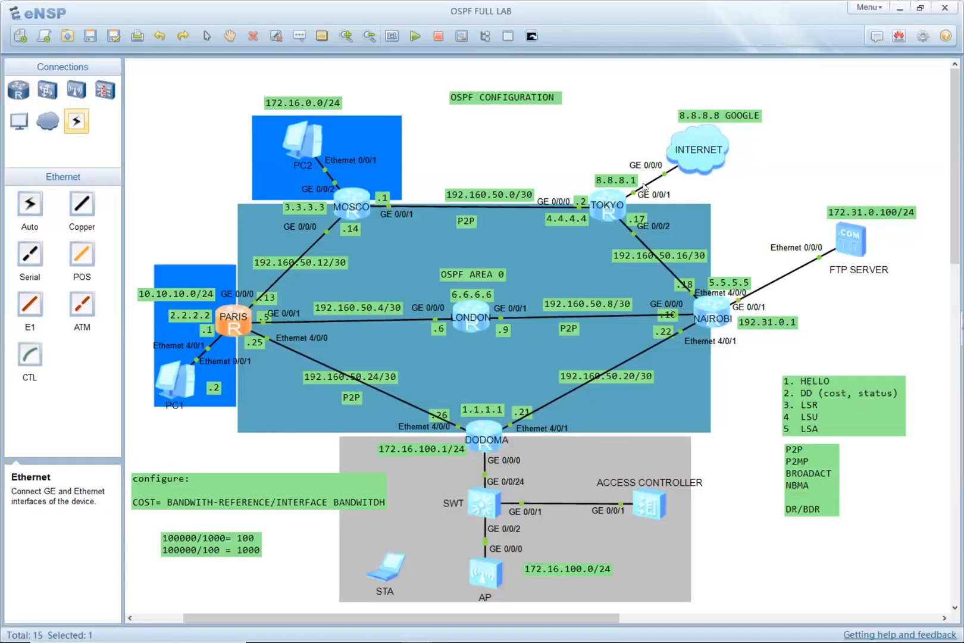
double_click(721, 117)
type("/24")
left_click(790, 135)
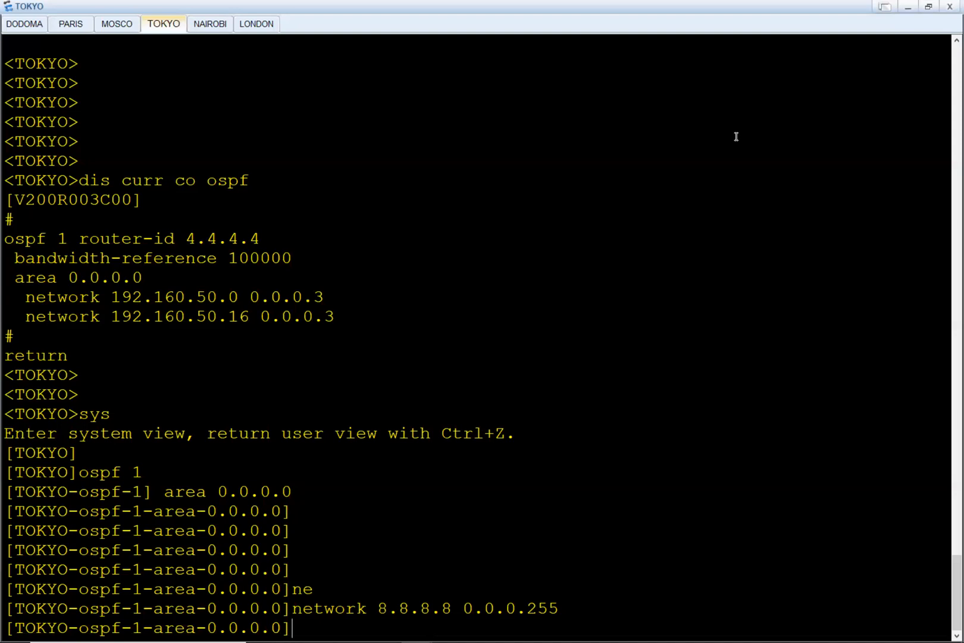
Return to the TOKYO console and quit the area view to the OSPF process 1 view.
key("Return")
key("Return")
key("Return")
key("Return")
key("Return")
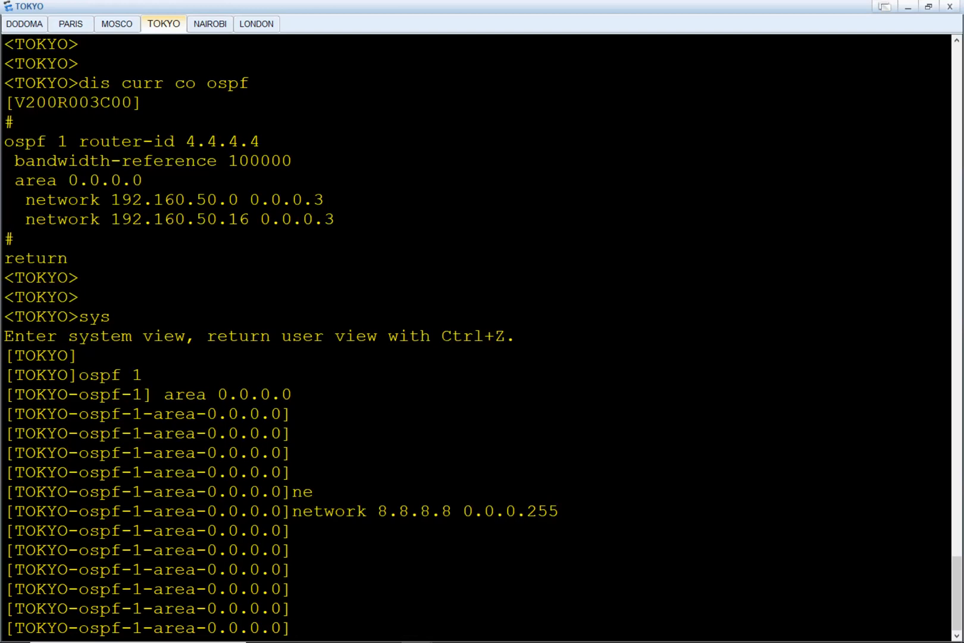
type("q")
key("Return")
key("Return")
key("Return")
key("Return")
key("Return")
key("Return")
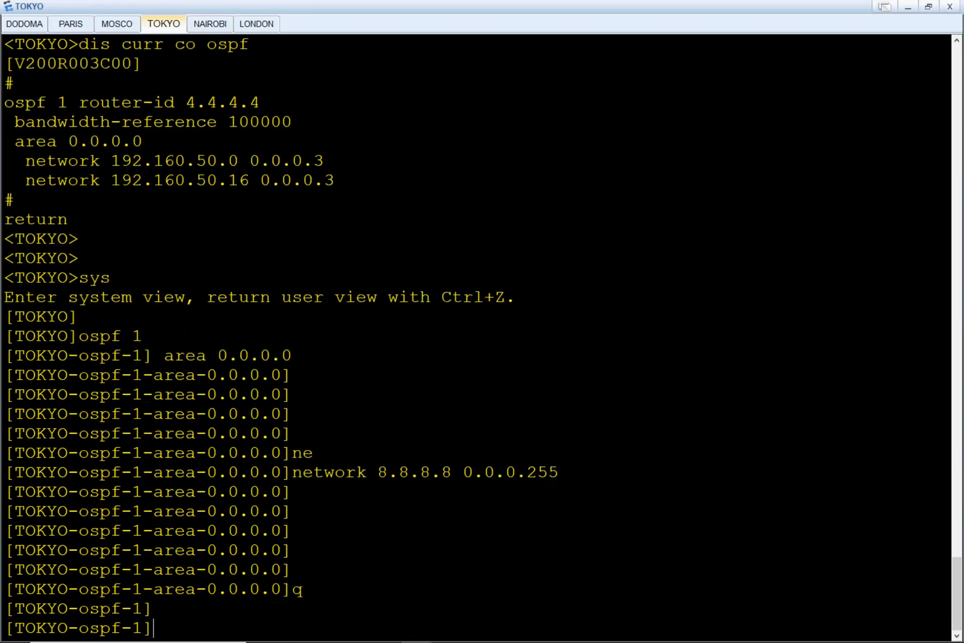
List TOKYO's OSPF neighbours with "dis ospf peer brief" and check their neighbor IDs.
type("dis ospf peer brie")
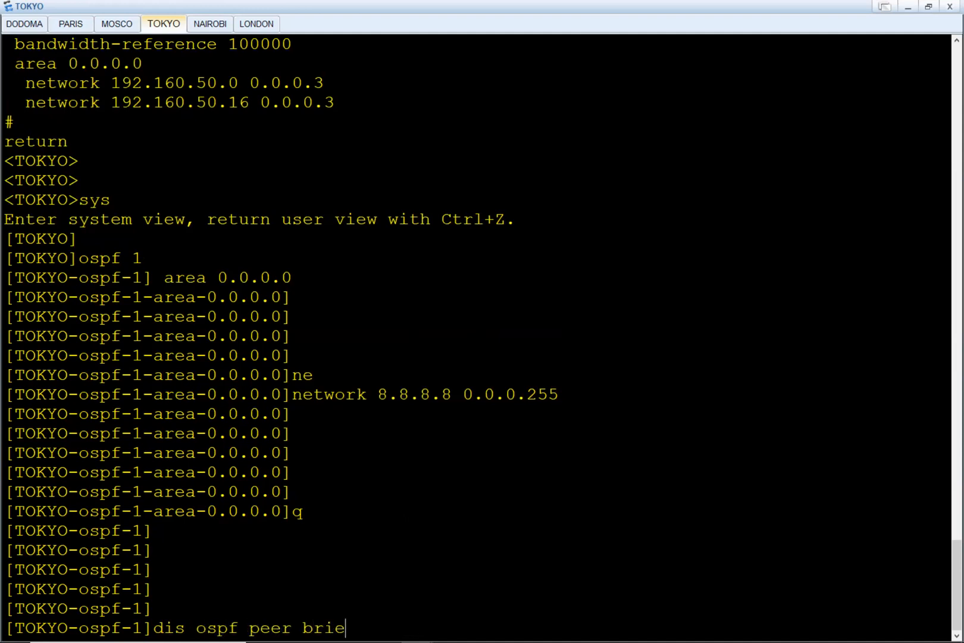
type("f")
key("Return")
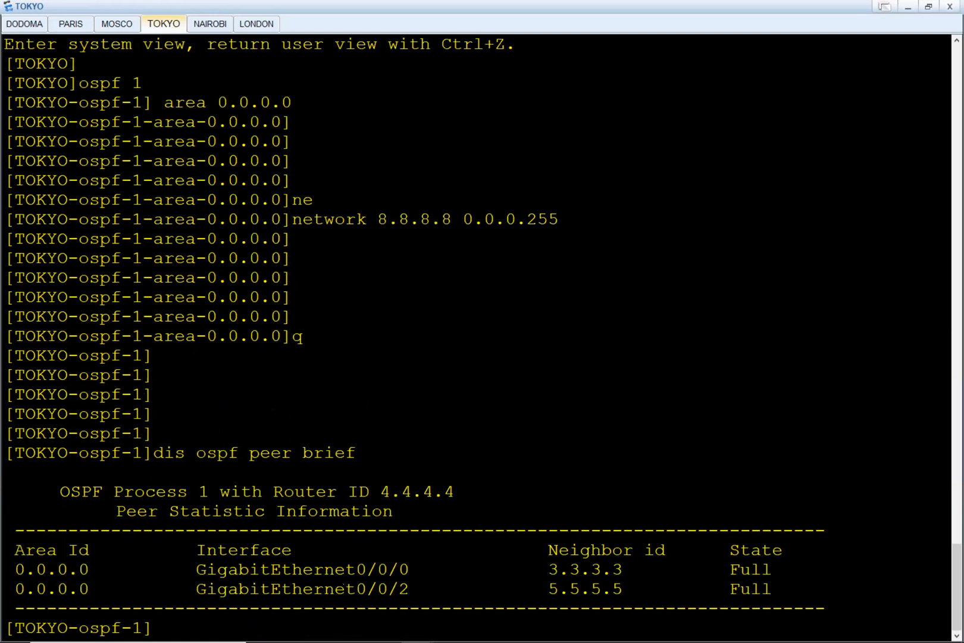
left_click_drag(558, 572, 653, 593)
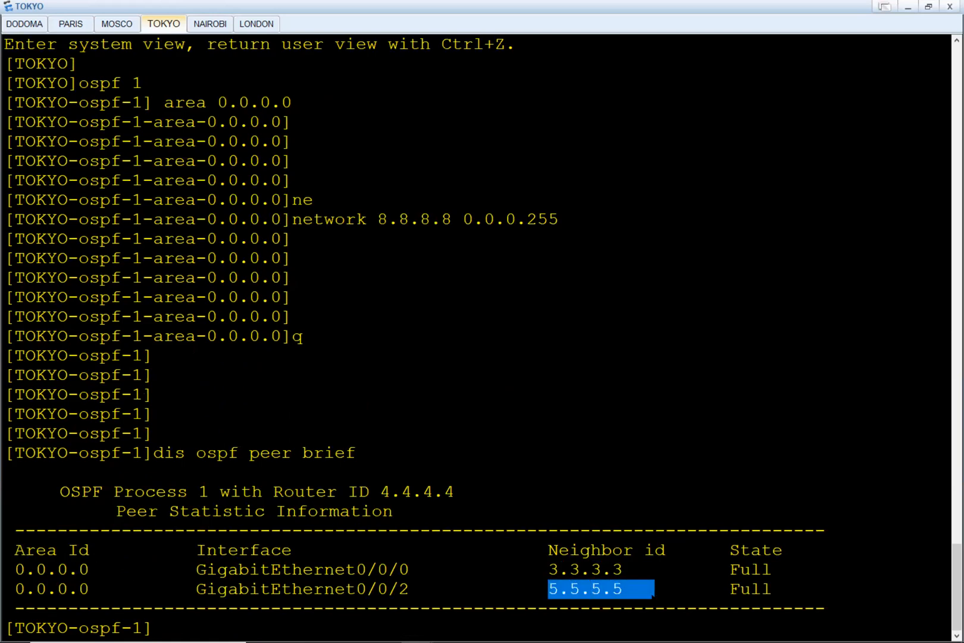
Locate PARIS on the topology, switch to its console and look up the route again with "dis ip routing-table 8.8.8.8".
key("alt+Tab")
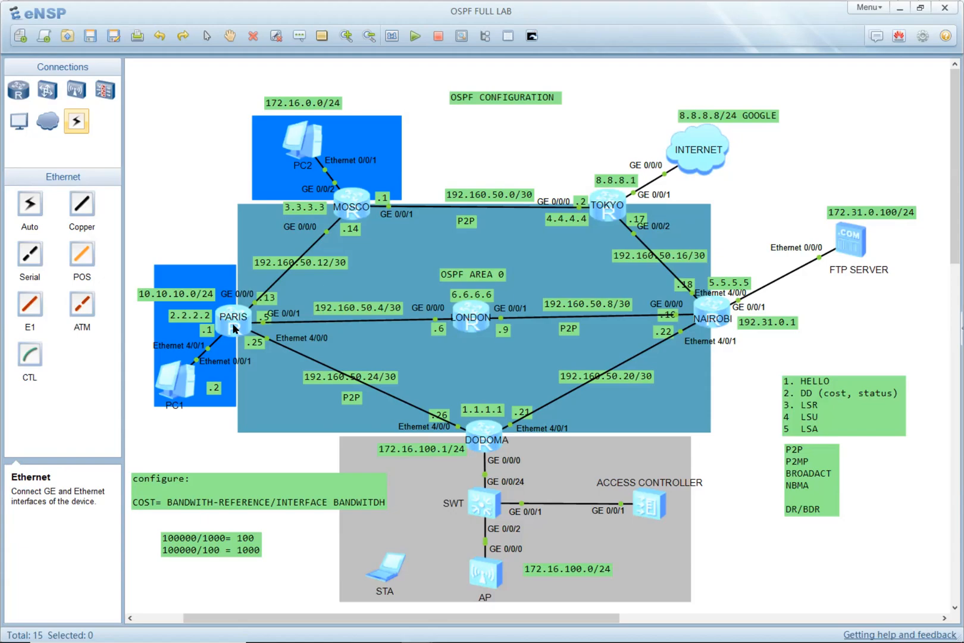
key("alt+Tab")
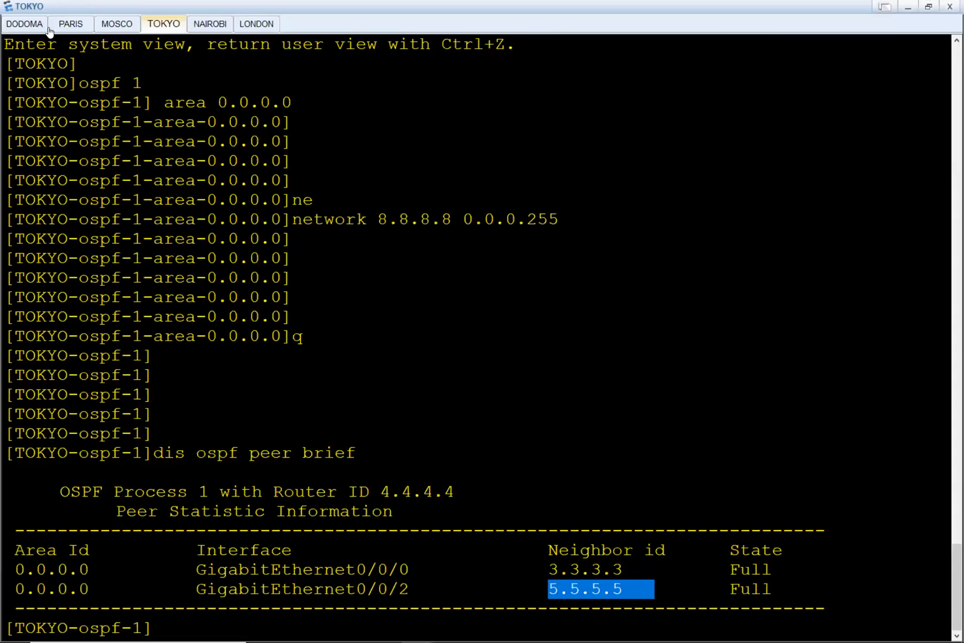
left_click(72, 27)
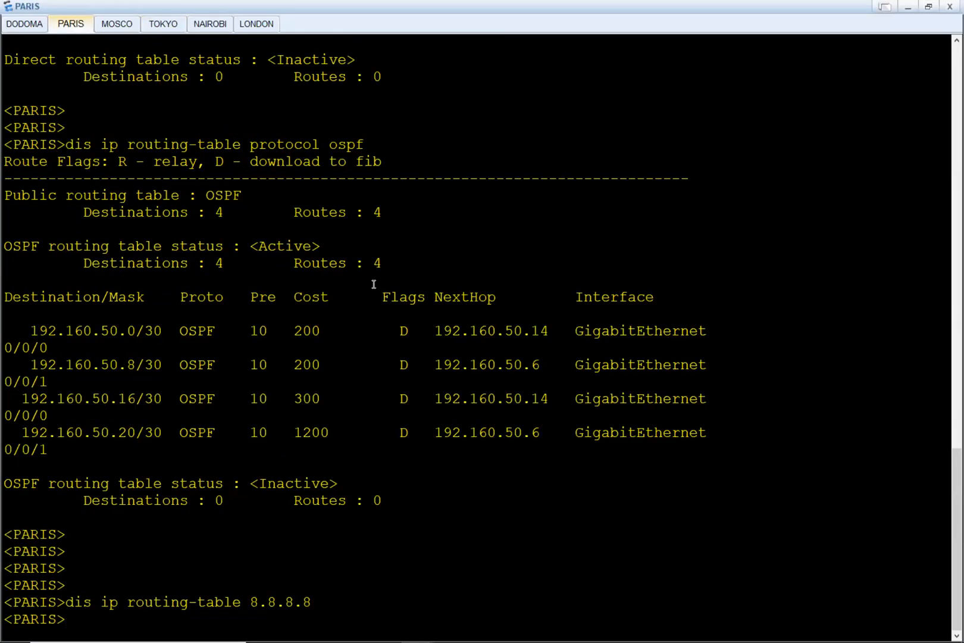
key("Return")
key("Return")
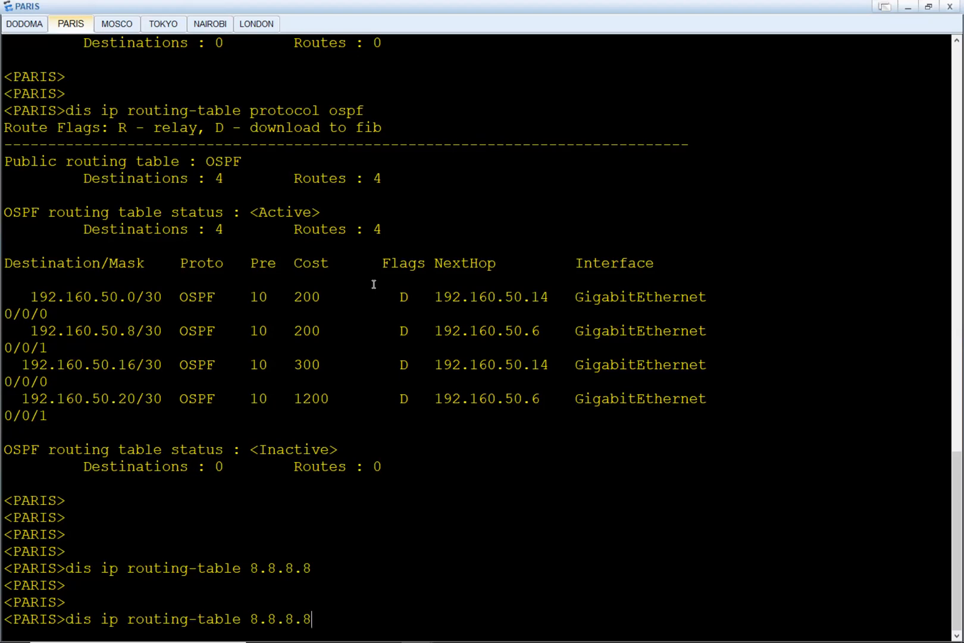
key("alt+Tab")
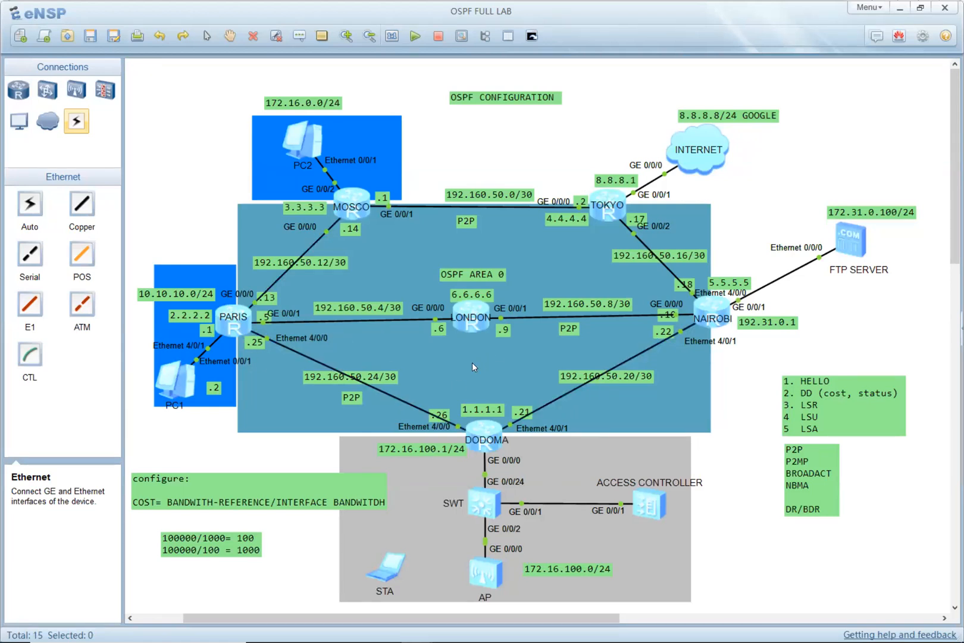
key("alt+Tab")
key("Return")
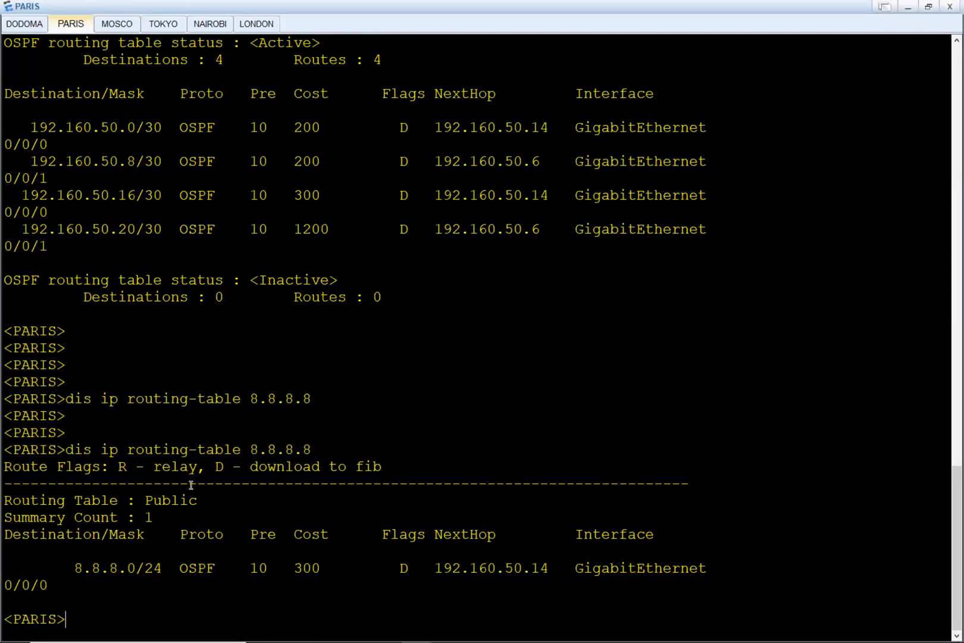
Examine the destination, protocol and cost of PARIS's 8.8.8.0/24 route and trace its path on the topology.
left_click_drag(74, 568, 206, 569)
left_click_drag(274, 568, 320, 569)
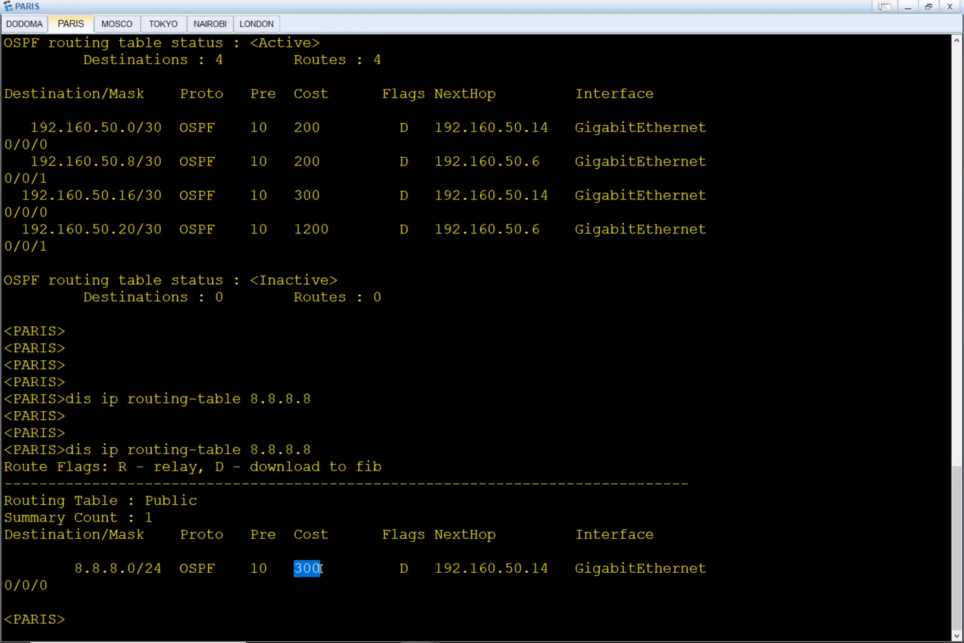
key("alt+Tab")
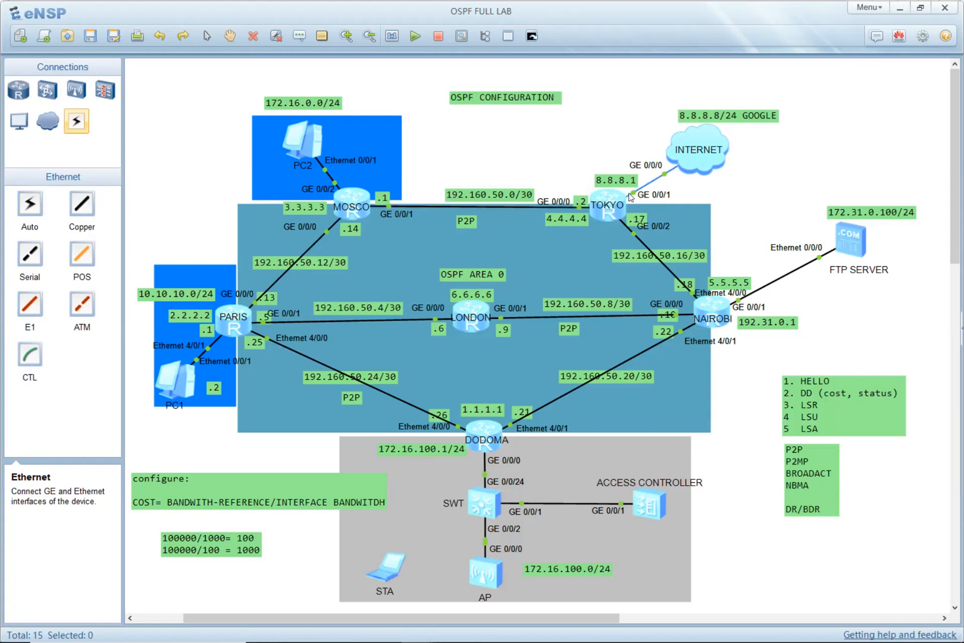
key("alt+Tab")
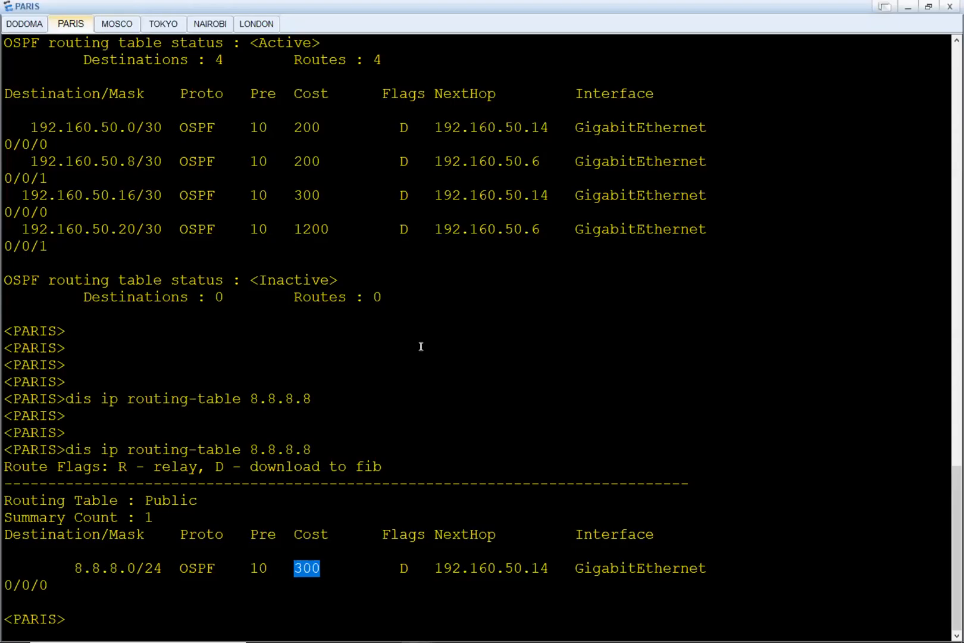
key("Return")
key("Return")
key("Return")
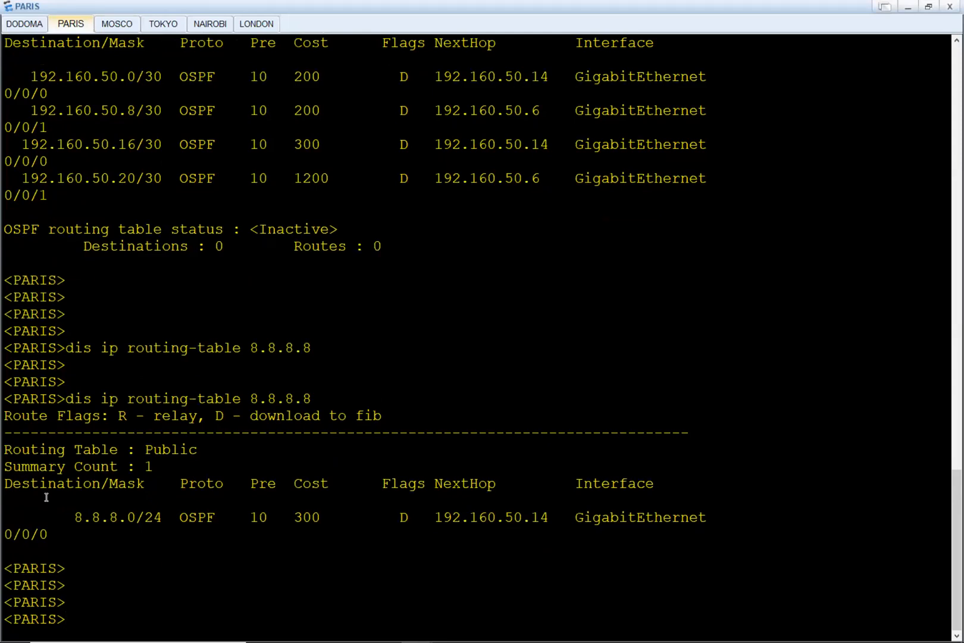
left_click_drag(61, 518, 136, 517)
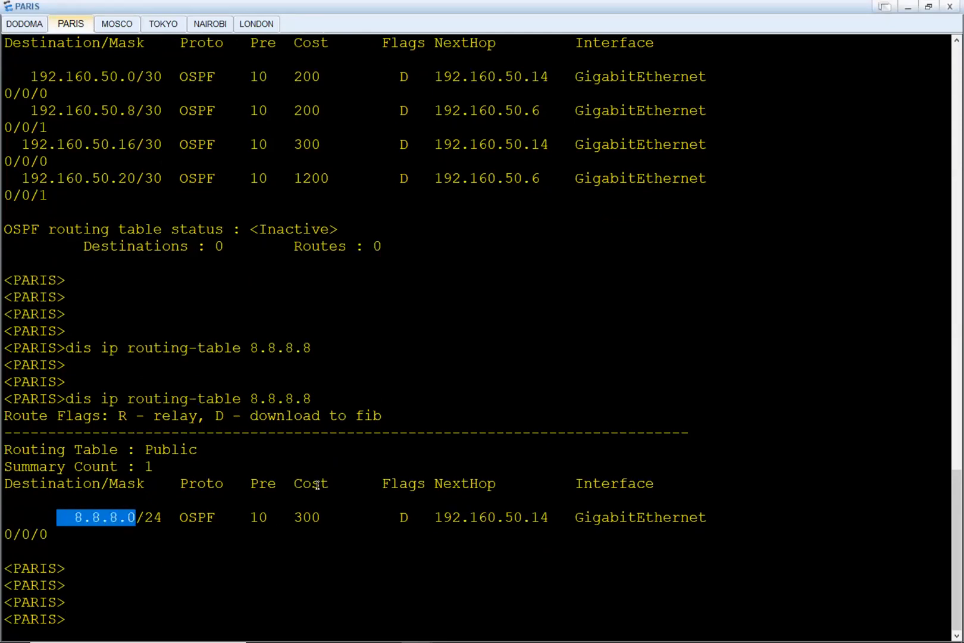
Switch to the TOKYO console and quit the OSPF process view to the system view.
left_click(163, 27)
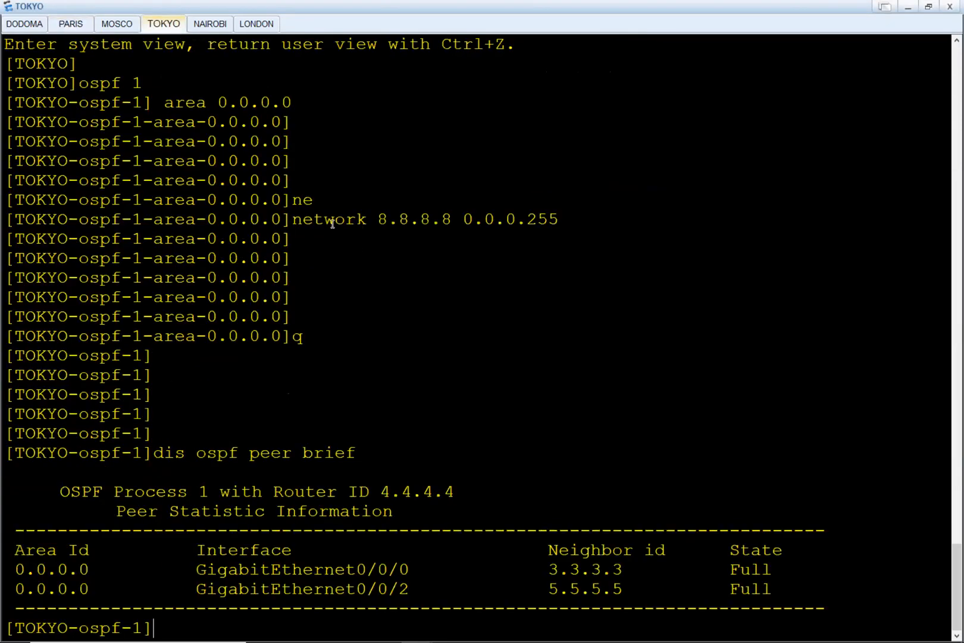
key("Return")
key("Return")
key("Return")
key("Return")
type("q")
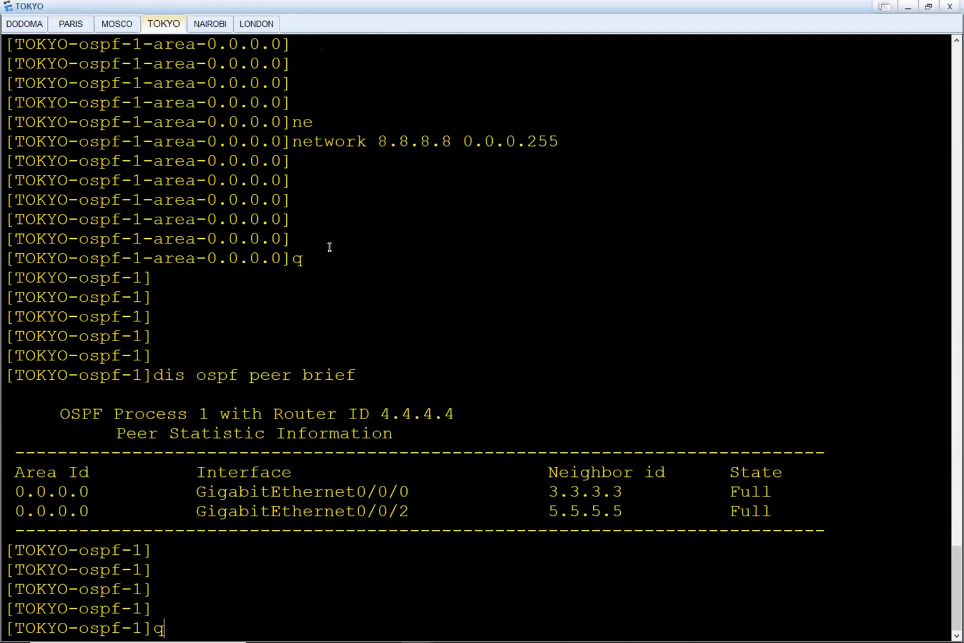
key("Return")
key("Return")
key("Return")
key("Return")
key("Return")
key("Return")
key("Return")
Display TOKYO's directly connected routes with "dis ip routing-table protocol direct".
type("dis ip ro")
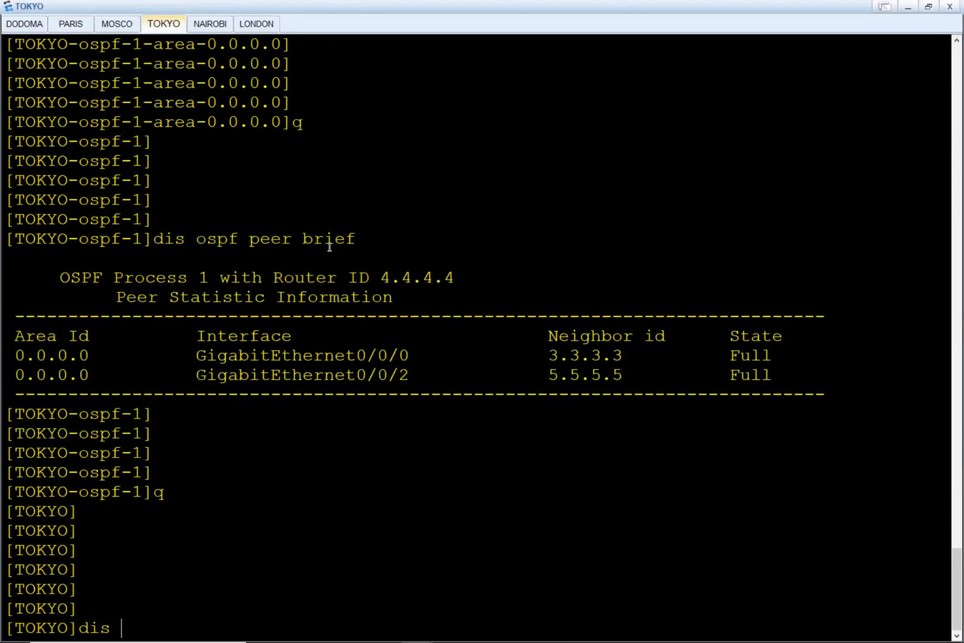
key("Tab")
type("pro")
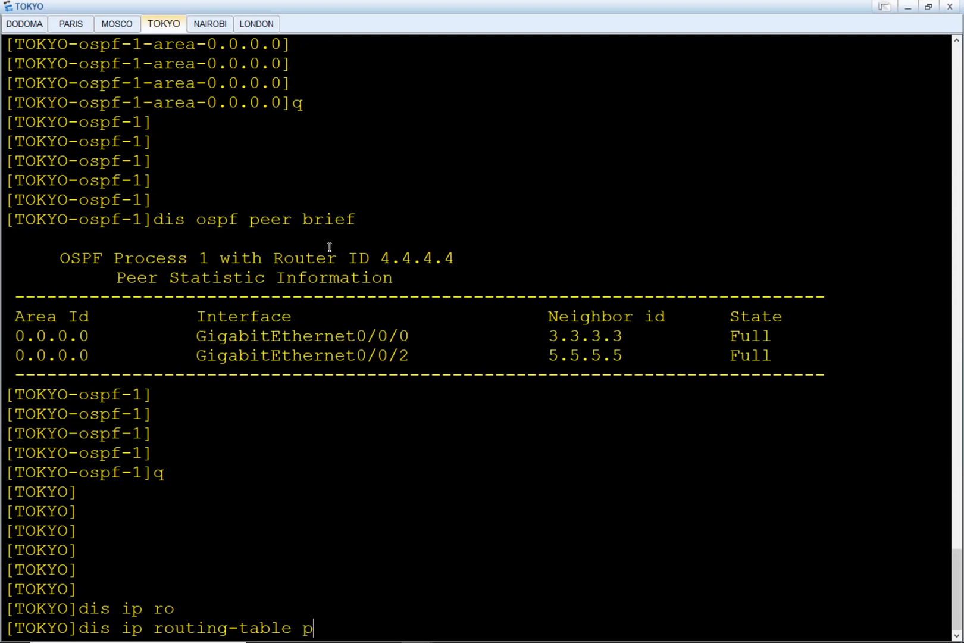
key("Tab")
type("di")
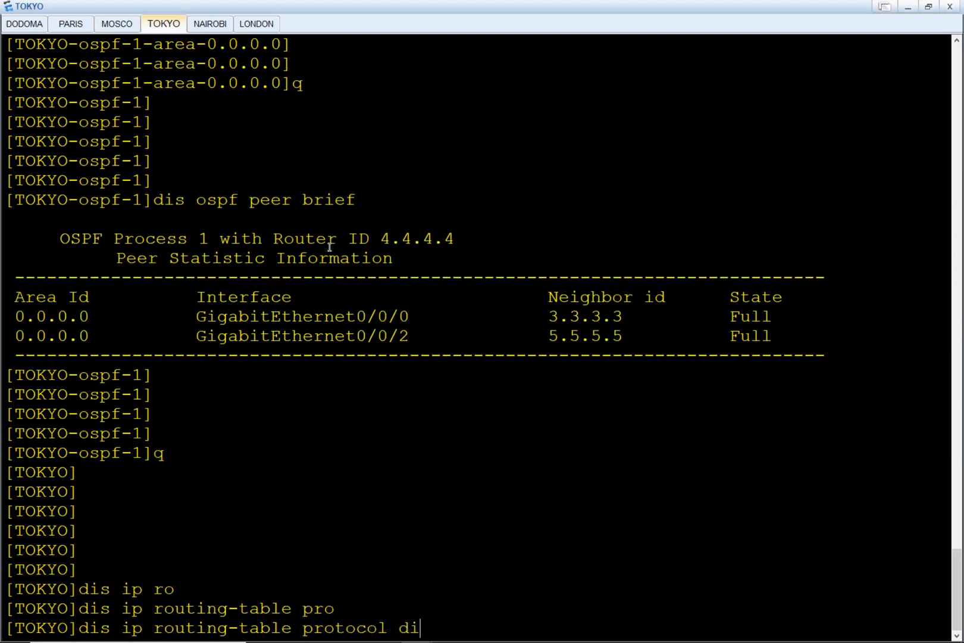
type("rect")
key("Return")
scroll(360, 225, "up", 2)
scroll(361, 225, "up", 1)
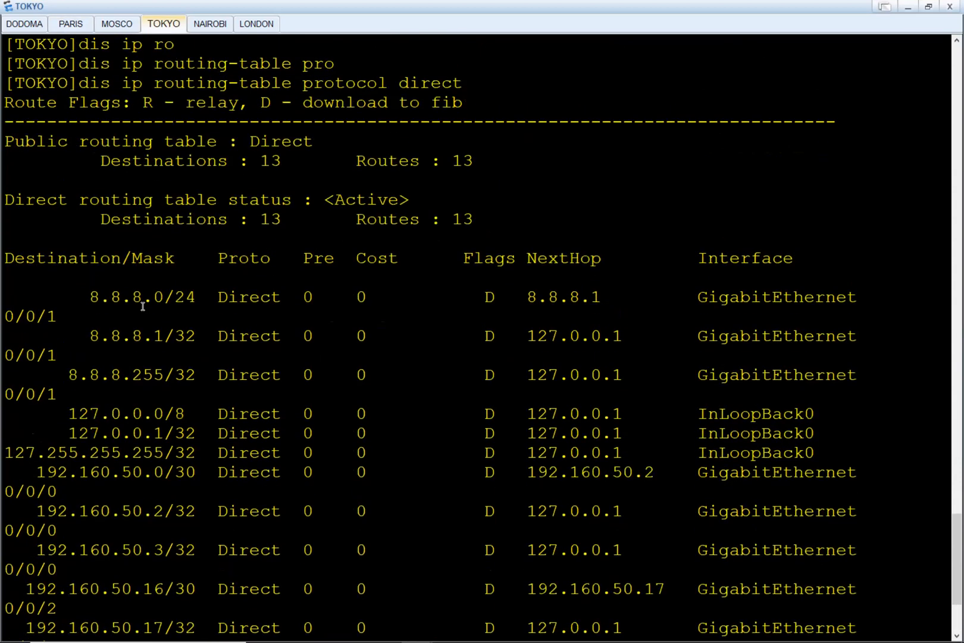
Examine the direct 8.8.8.0/24 route and its next hop in TOKYO's routing table.
left_click_drag(100, 296, 220, 303)
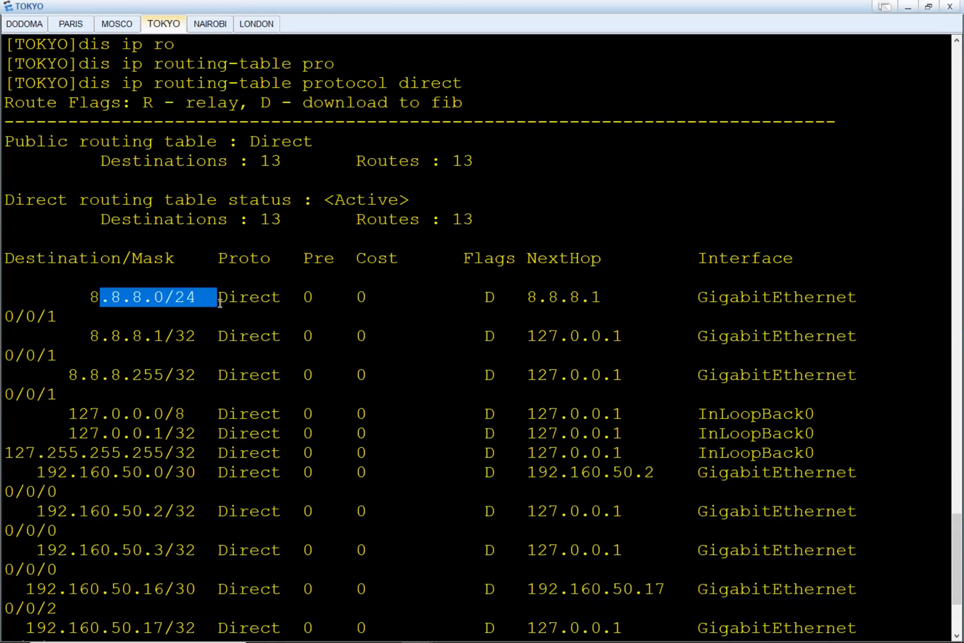
left_click(184, 307)
scroll(205, 293, "up", 3)
scroll(205, 293, "up", 1)
left_click_drag(100, 355, 195, 356)
left_click_drag(91, 355, 197, 363)
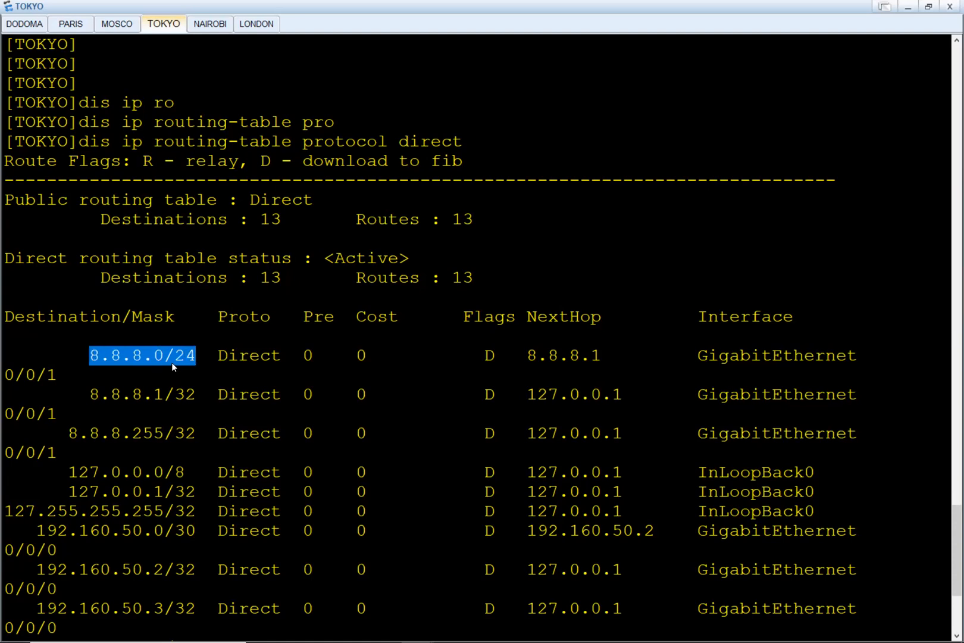
left_click_drag(524, 355, 602, 356)
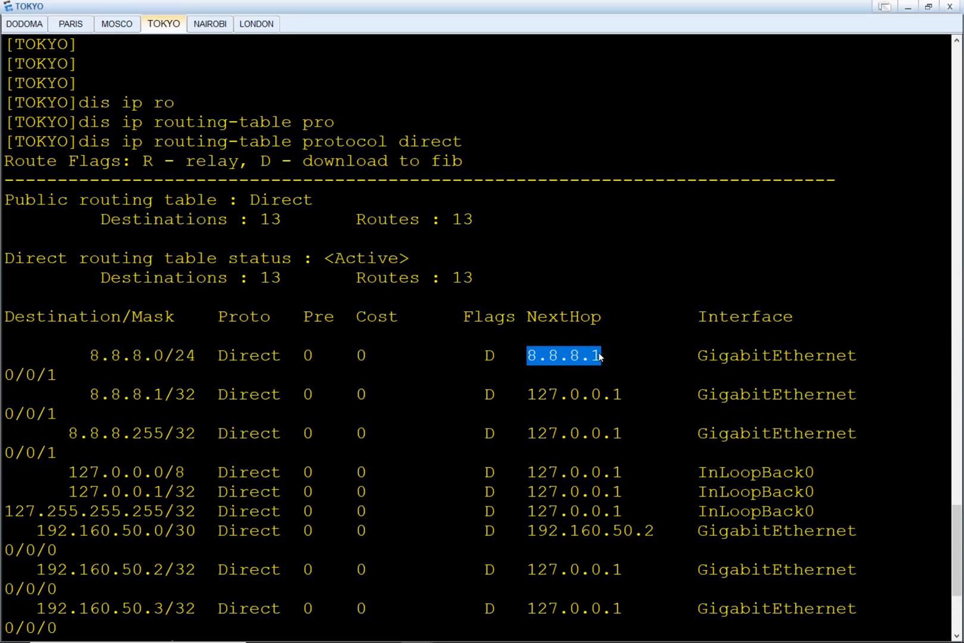
Return to TOKYO's command prompt and switch to the PARIS console.
key("Return")
key("Return")
key("Return")
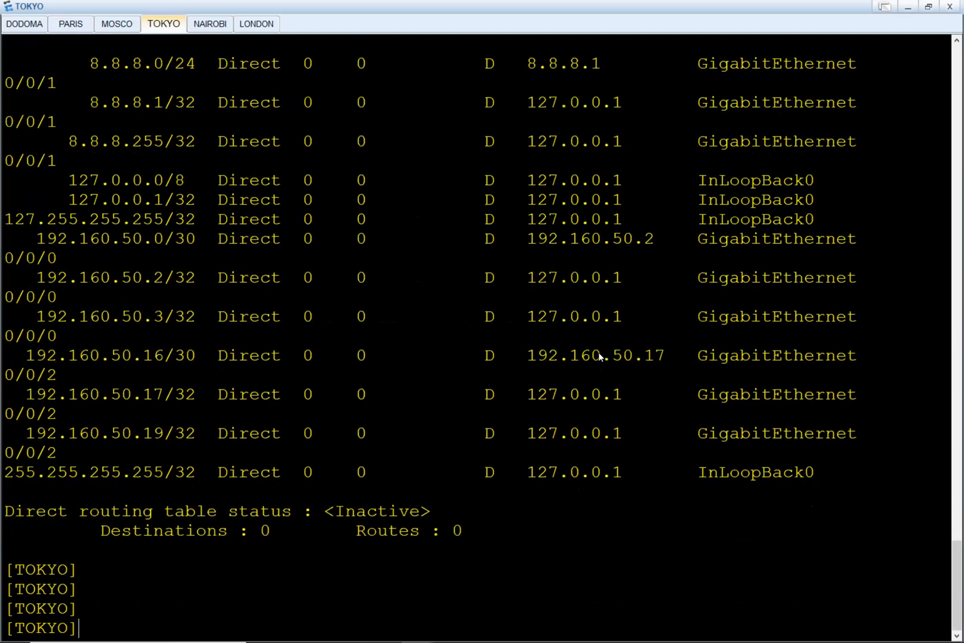
left_click(69, 24)
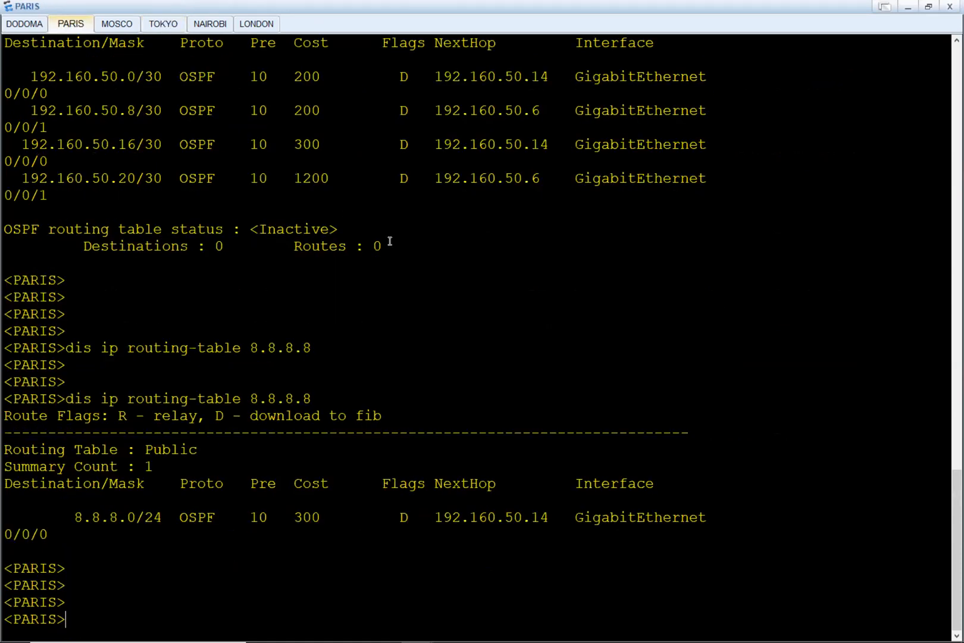
Switch from the PARIS console to the topology and open PC1's command line.
key("Return")
key("Return")
key("Return")
key("Return")
key("alt+Tab")
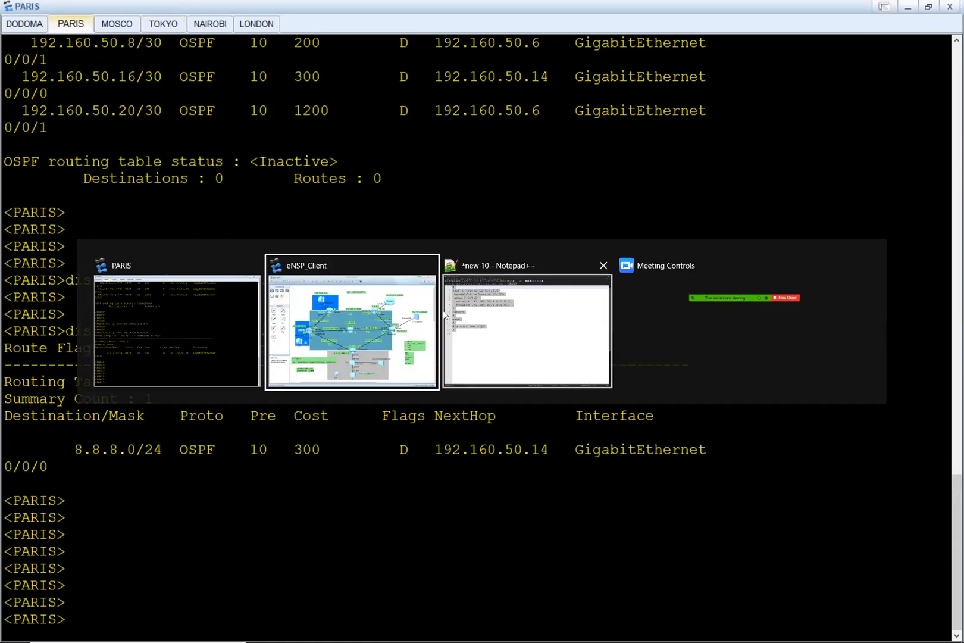
double_click(175, 386)
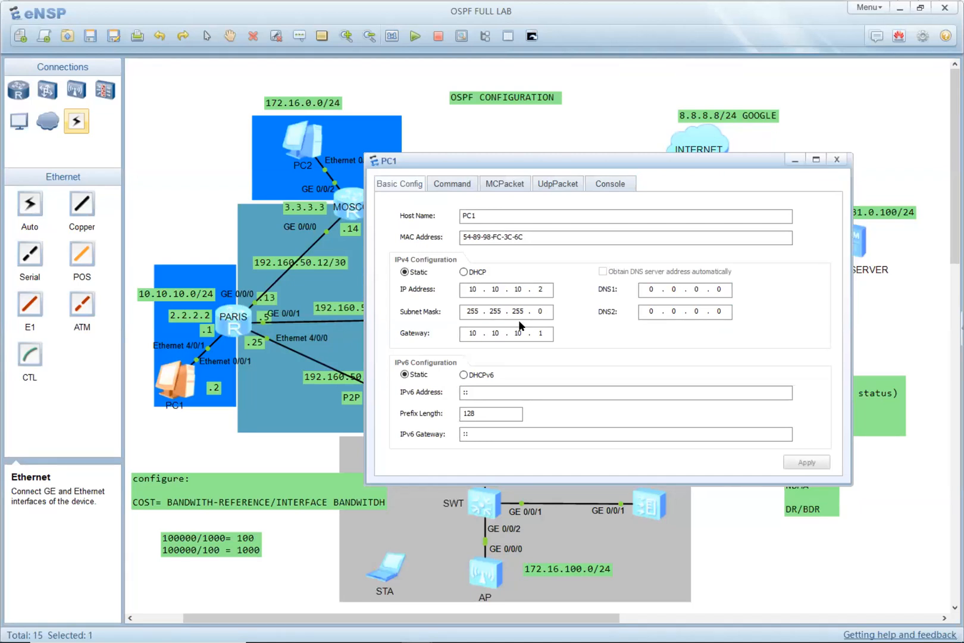
left_click(453, 186)
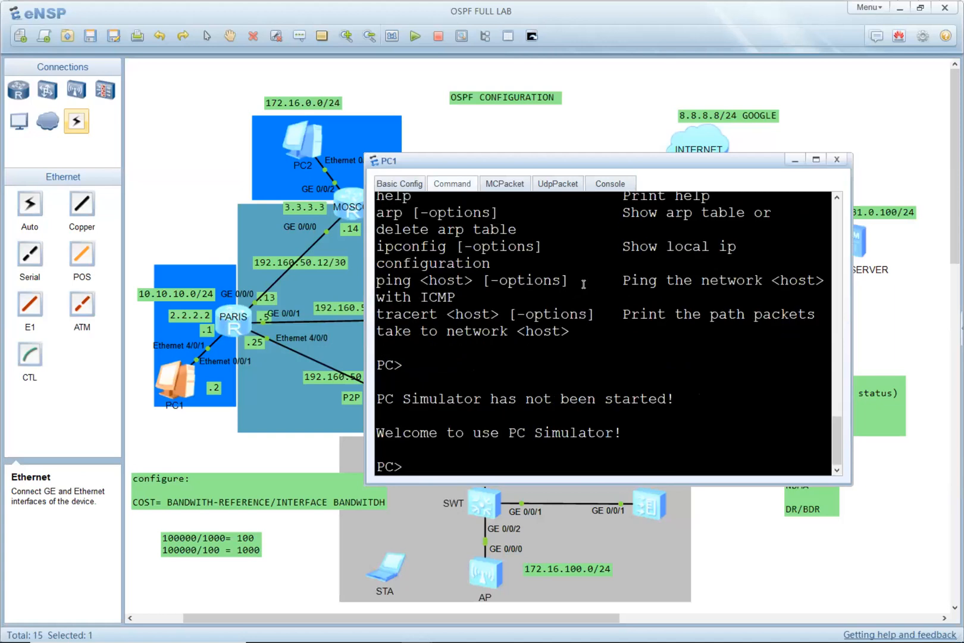
key("Return")
key("Return")
key("Return")
key("Return")
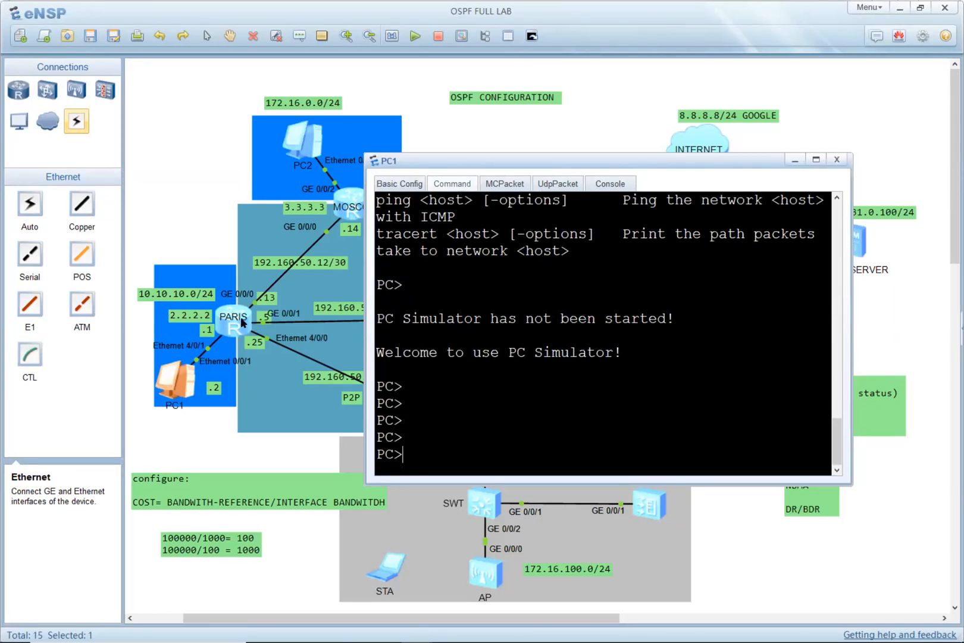
Ping PARIS's LAN gateway 10.10.10.1 from PC1 and review the replies.
type("ping 10.10.10.1")
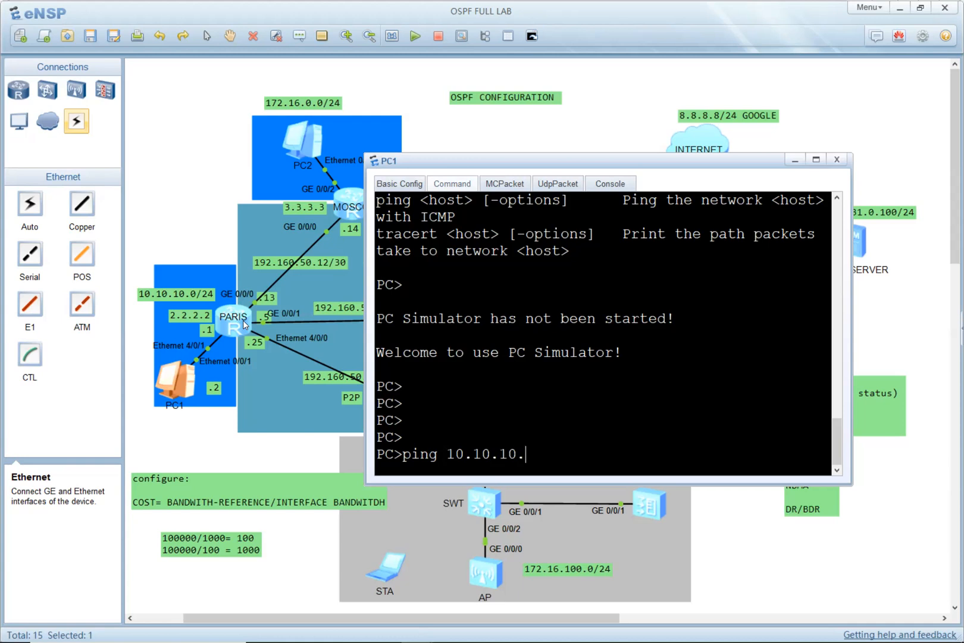
key("Return")
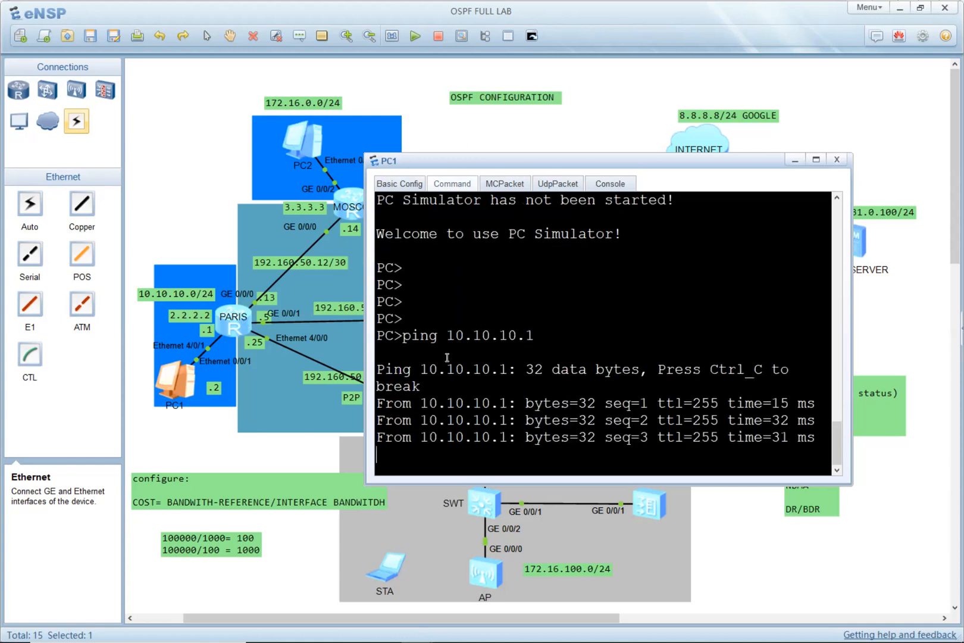
left_click_drag(453, 336, 542, 321)
left_click(542, 321)
double_click(468, 301)
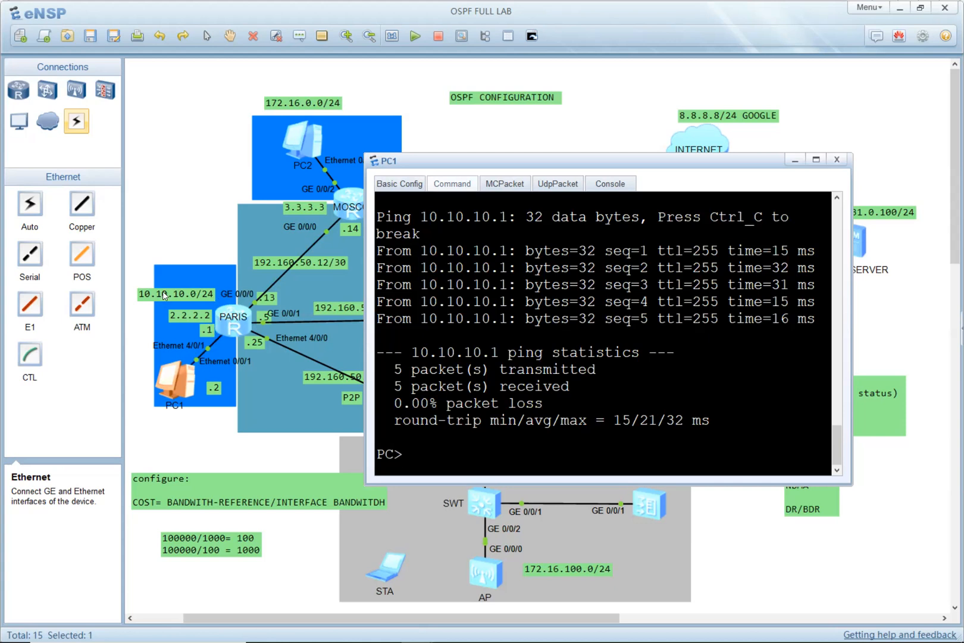
Ping the internet address 8.8.8.8 from PC1 and examine the output in the maximized window.
key("alt+Tab")
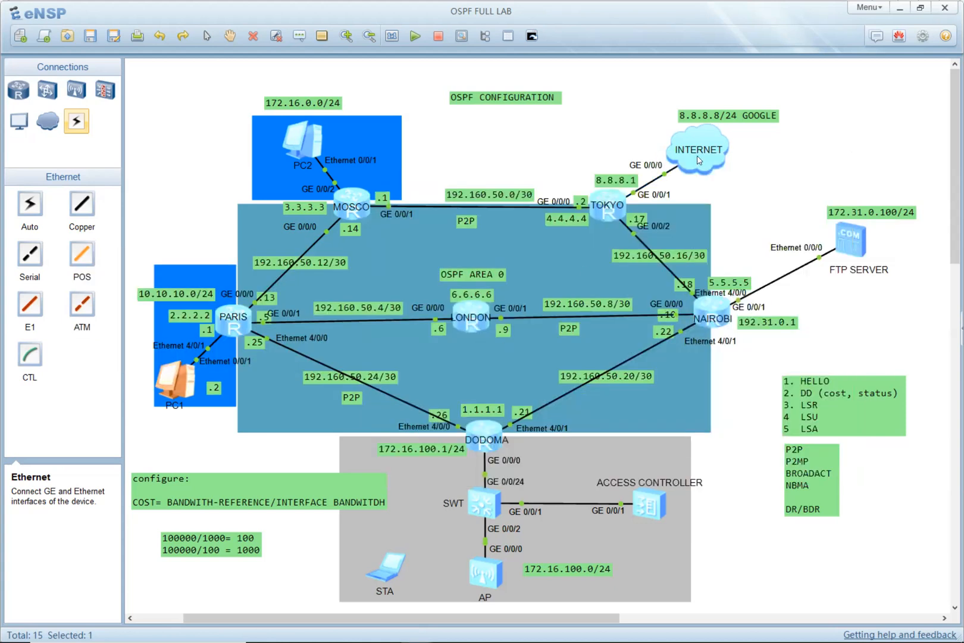
key("alt+Tab")
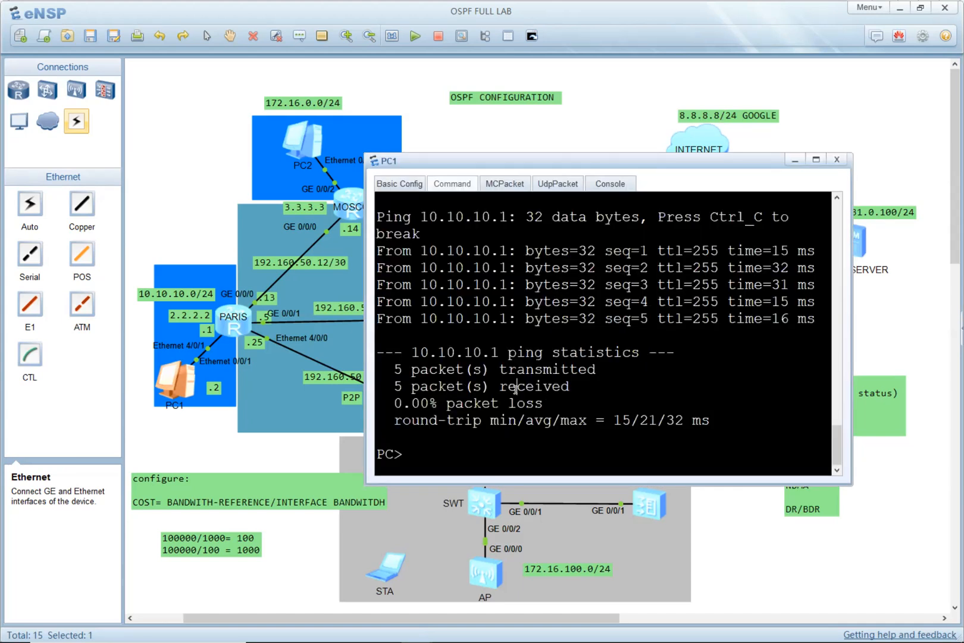
type("ping 8.8.8.8")
key("Return")
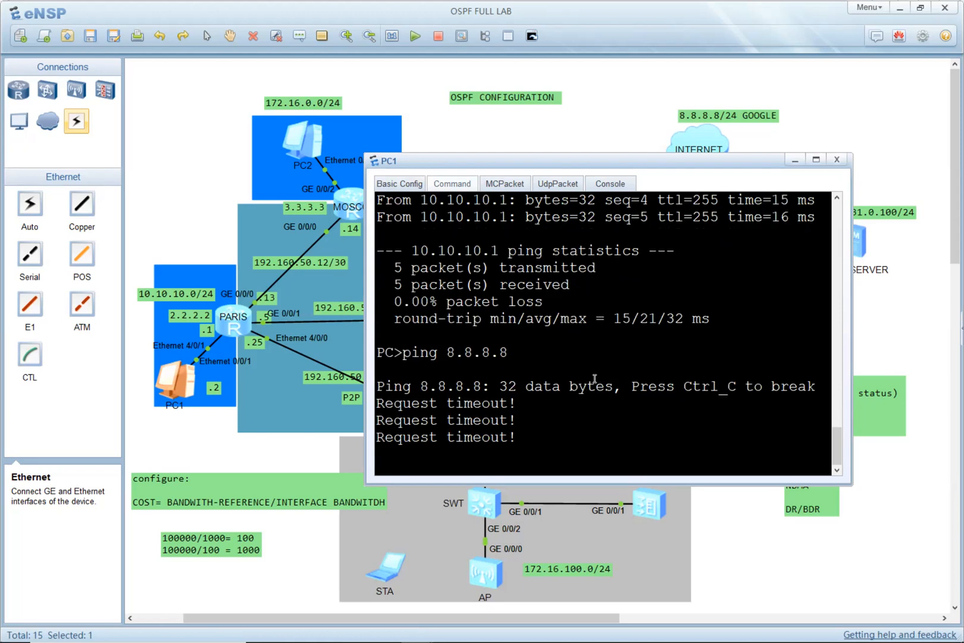
left_click(816, 159)
left_click_drag(162, 287, 5, 217)
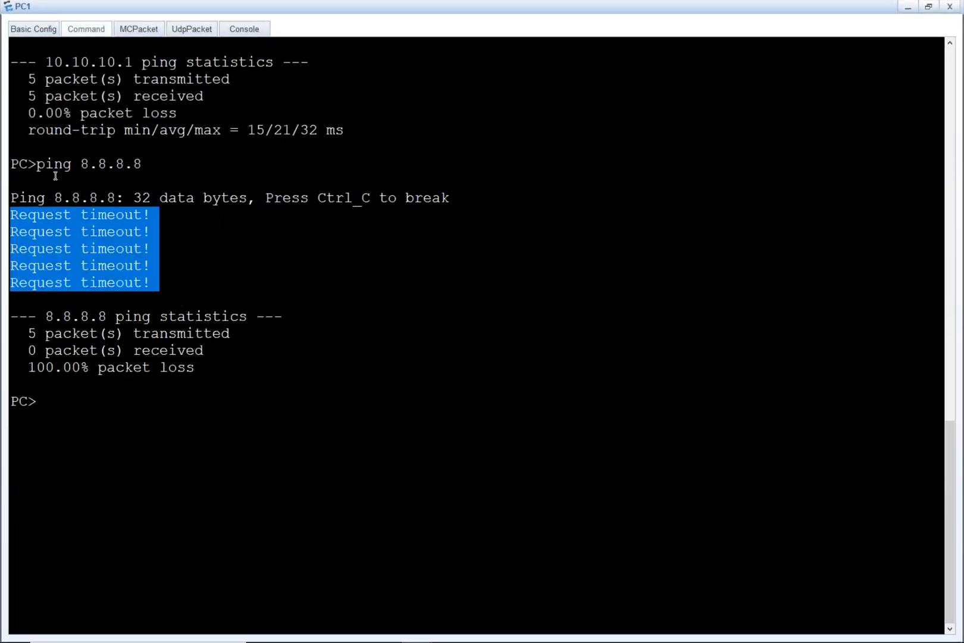
left_click_drag(80, 163, 134, 164)
left_click_drag(40, 199, 11, 216)
Reopen the PARIS console from the topology and check its OSPF route to 8.8.8.0/24.
key("alt+Tab")
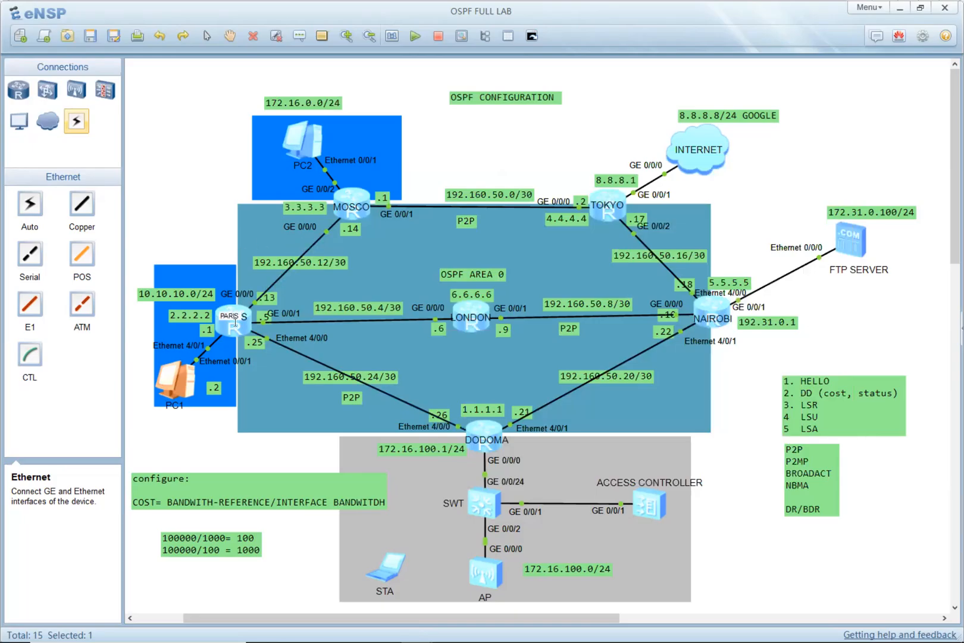
double_click(236, 322)
key("Return")
key("Return")
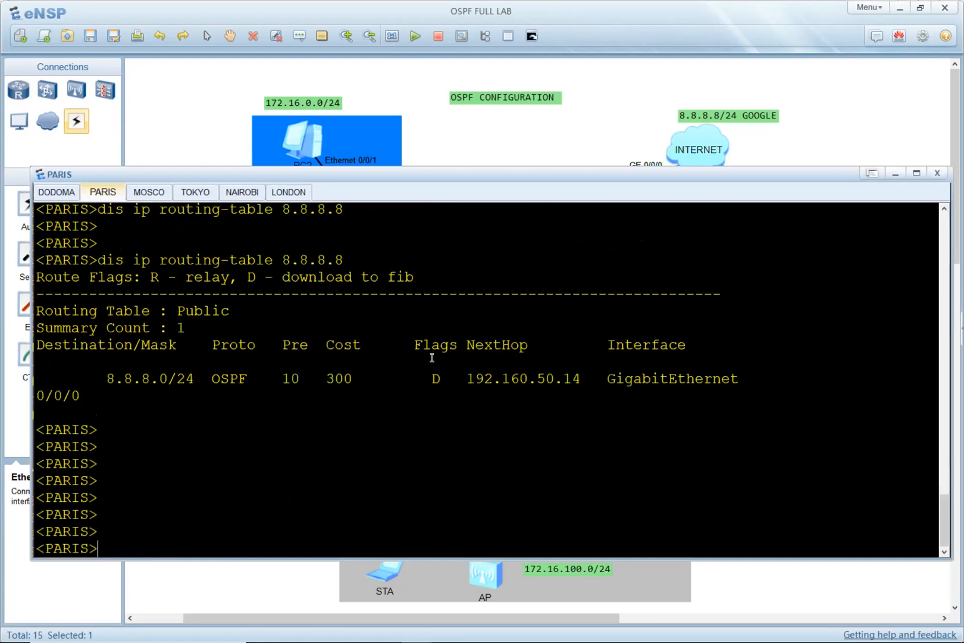
left_click_drag(107, 376, 197, 380)
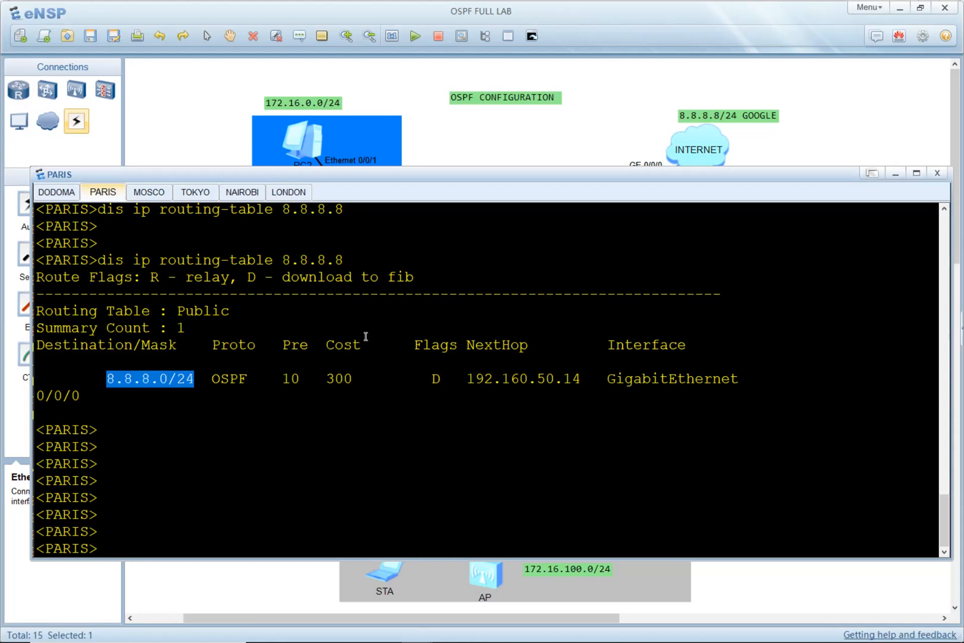
Switch to the TOKYO console, maximize it and quit the system view to the user view.
left_click(616, 142)
double_click(613, 206)
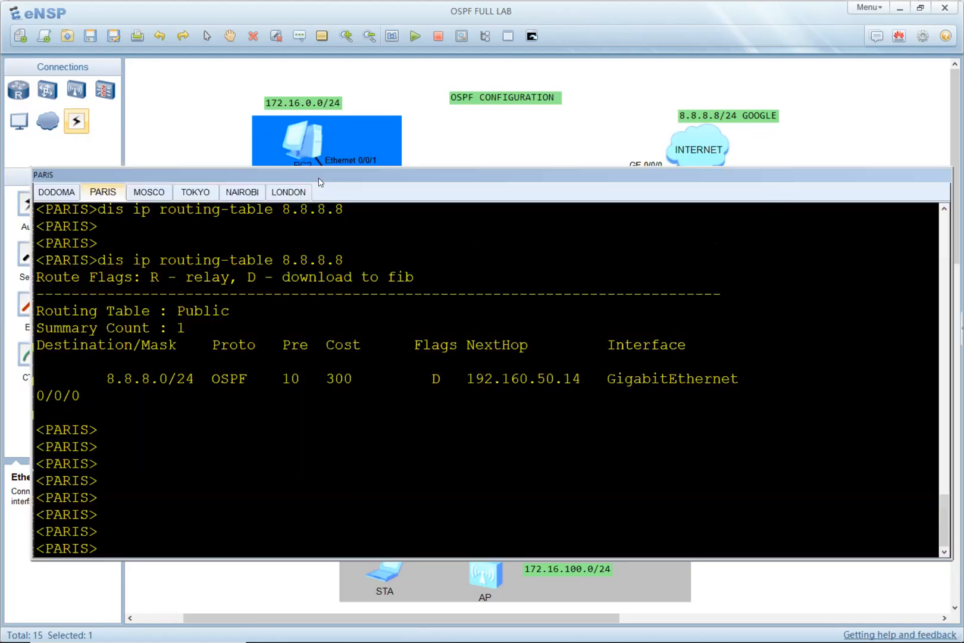
left_click(205, 190)
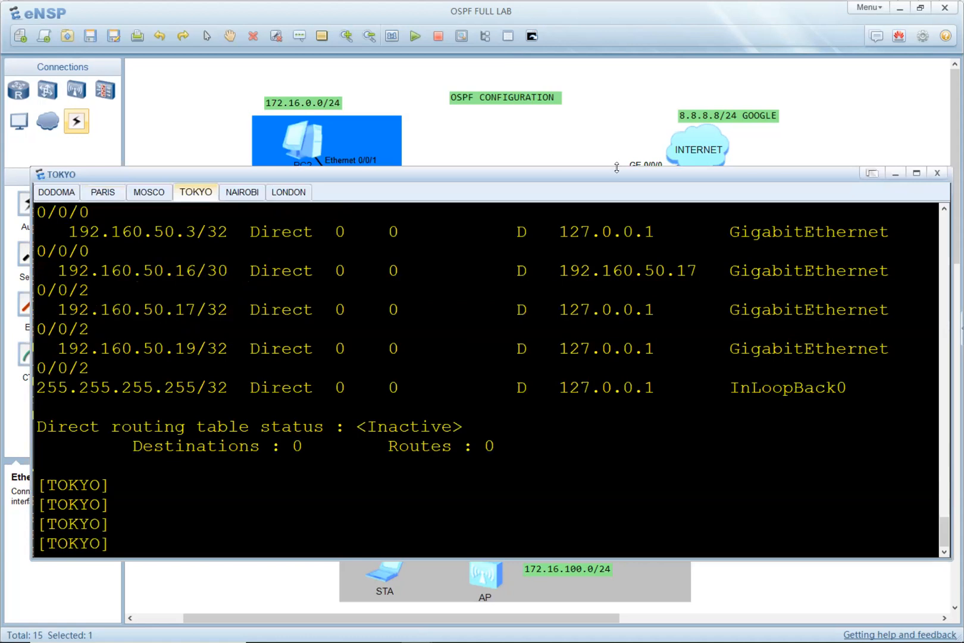
left_click(917, 173)
key("Return")
key("Return")
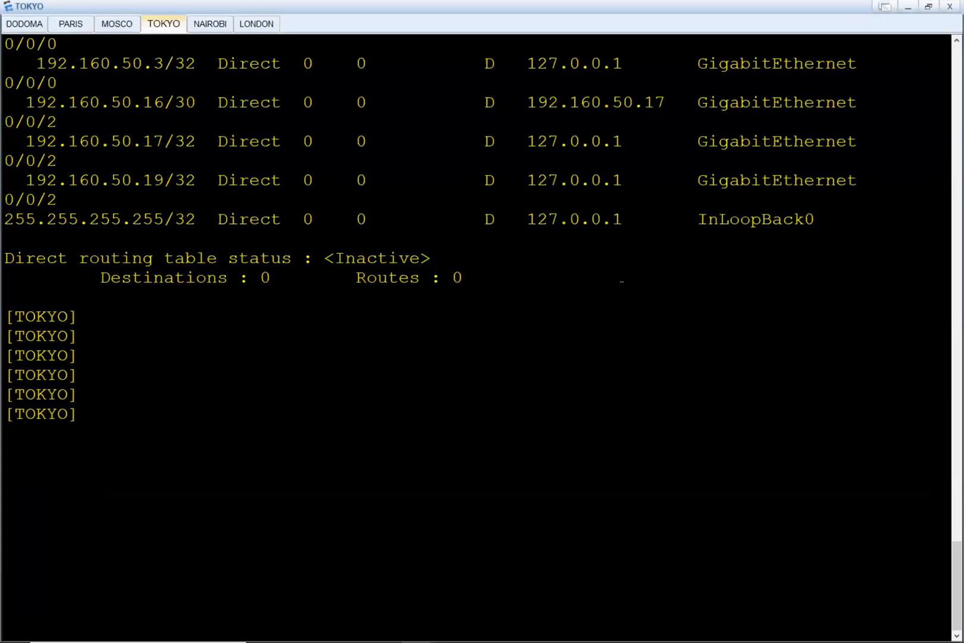
type("q")
key("Return")
key("Return")
key("Return")
key("Return")
key("Return")
key("Return")
Look up the PC1 network on TOKYO with "dis ip routing-table 10.10.10.0".
type("dis ip")
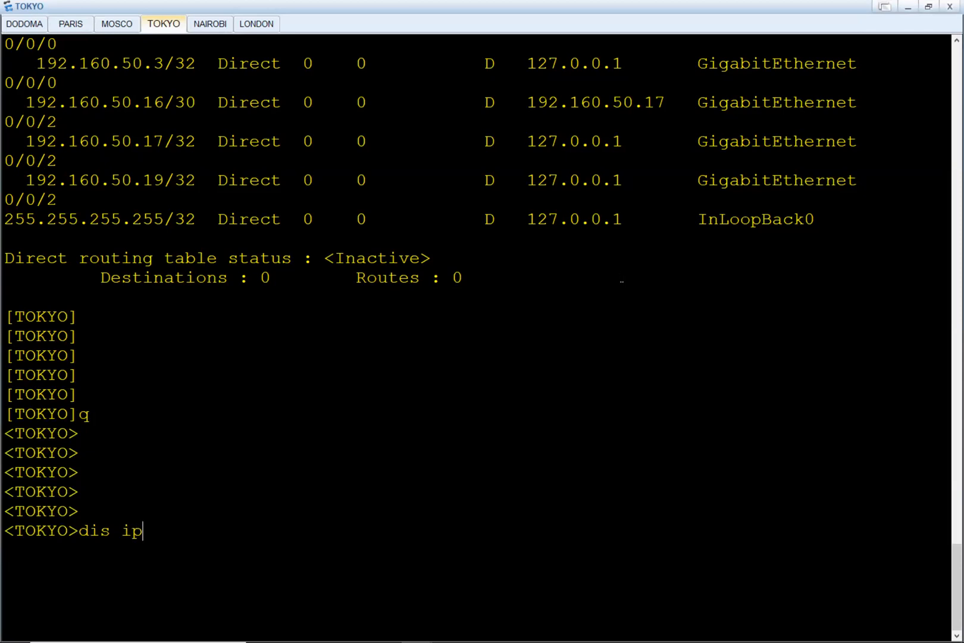
type(" ro")
key("Tab")
key("Tab")
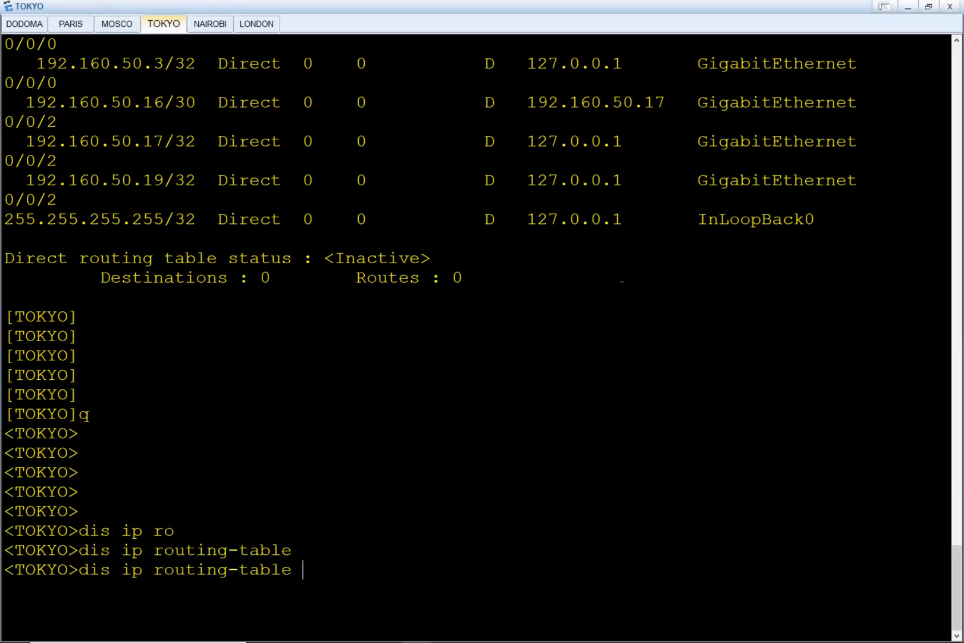
key("alt+Tab")
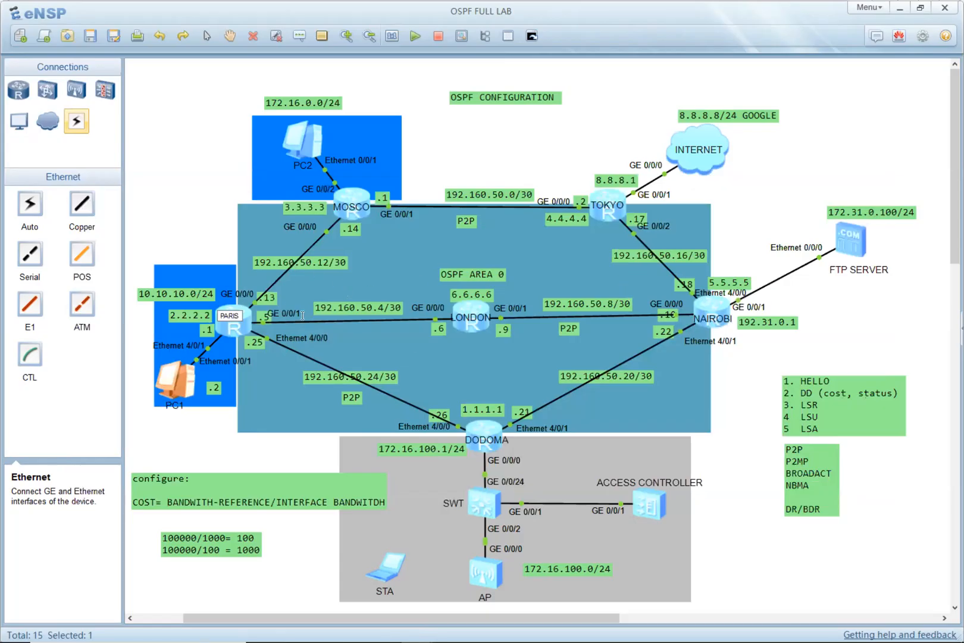
key("alt+Tab")
type("10.10.10.")
type("1")
key("BackSpace")
type("0")
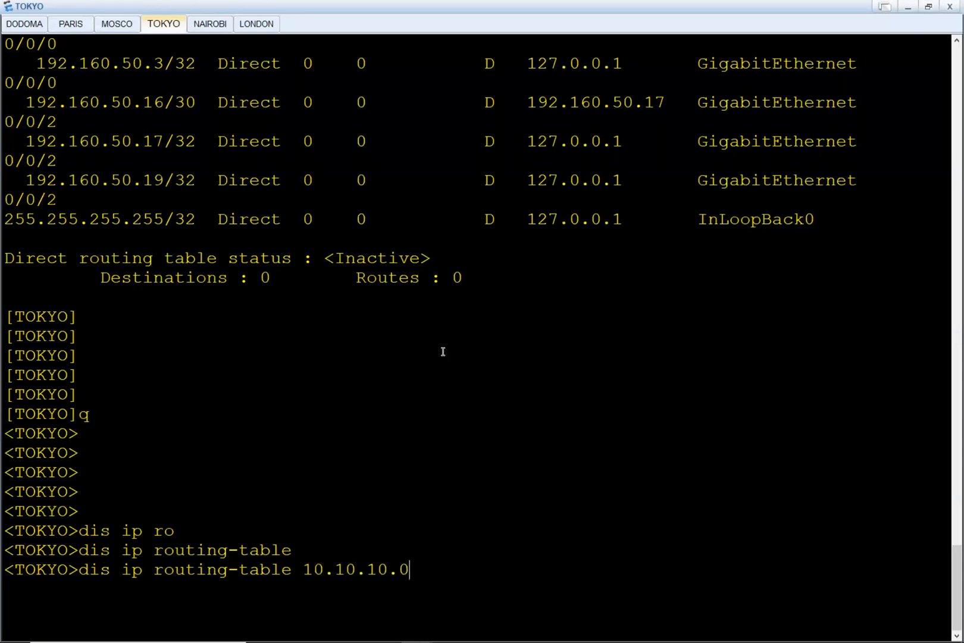
key("Return")
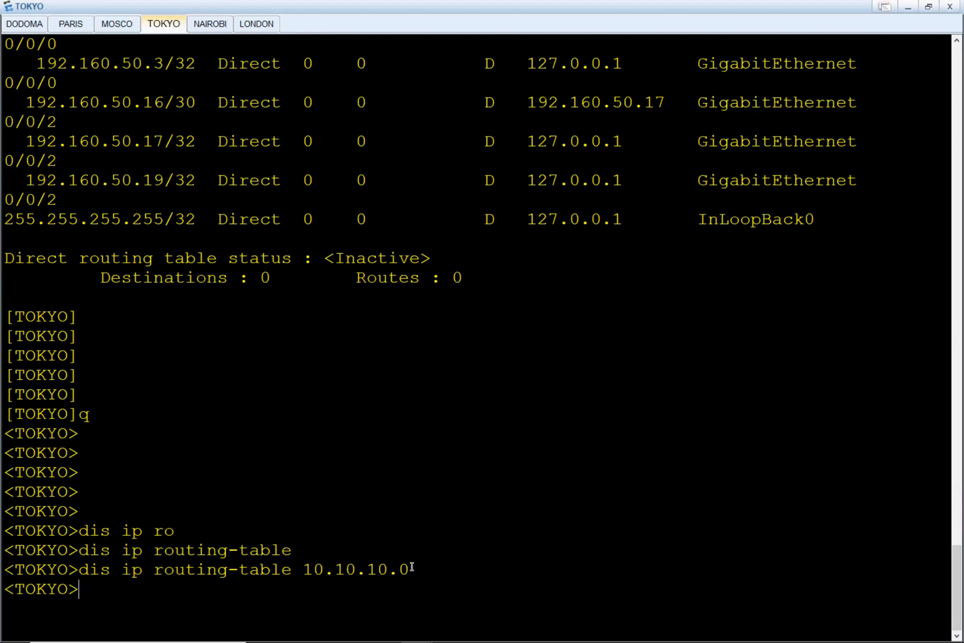
Review the topology and examine the direct 10.10.10.0/24 route in PARIS's earlier routing table output.
key("alt+Tab")
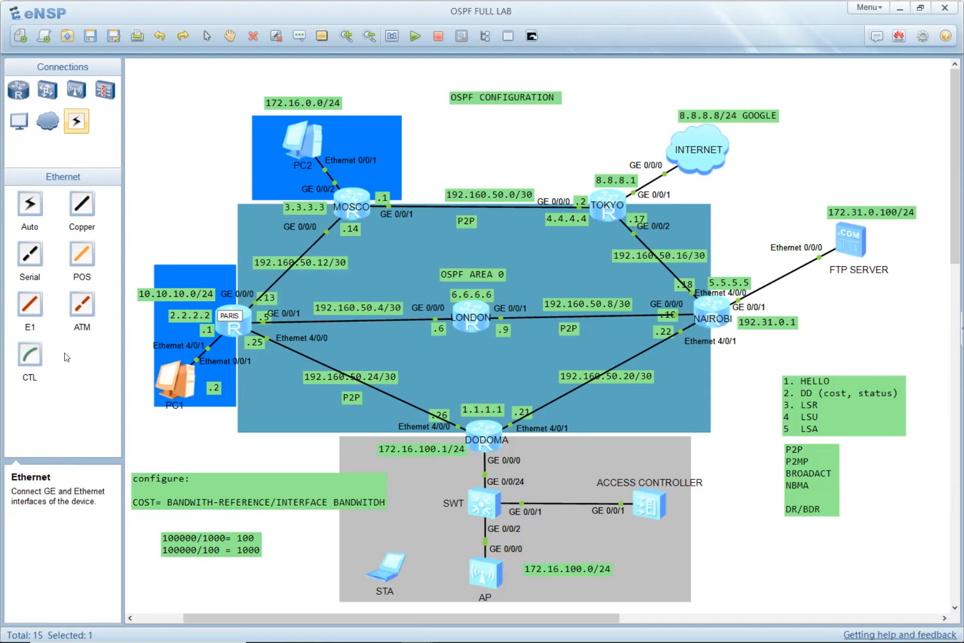
left_click(194, 437)
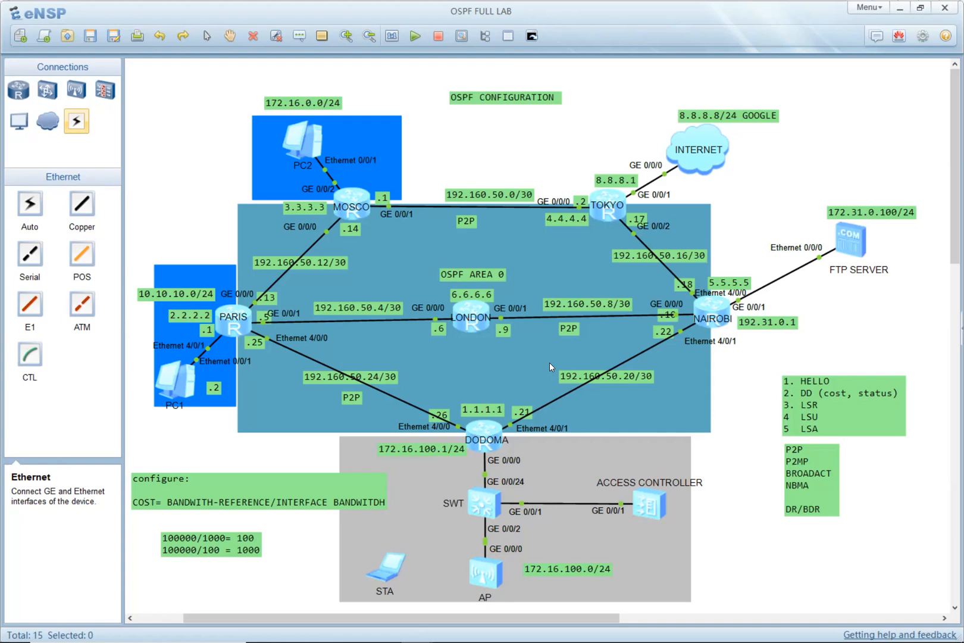
key("alt+Tab")
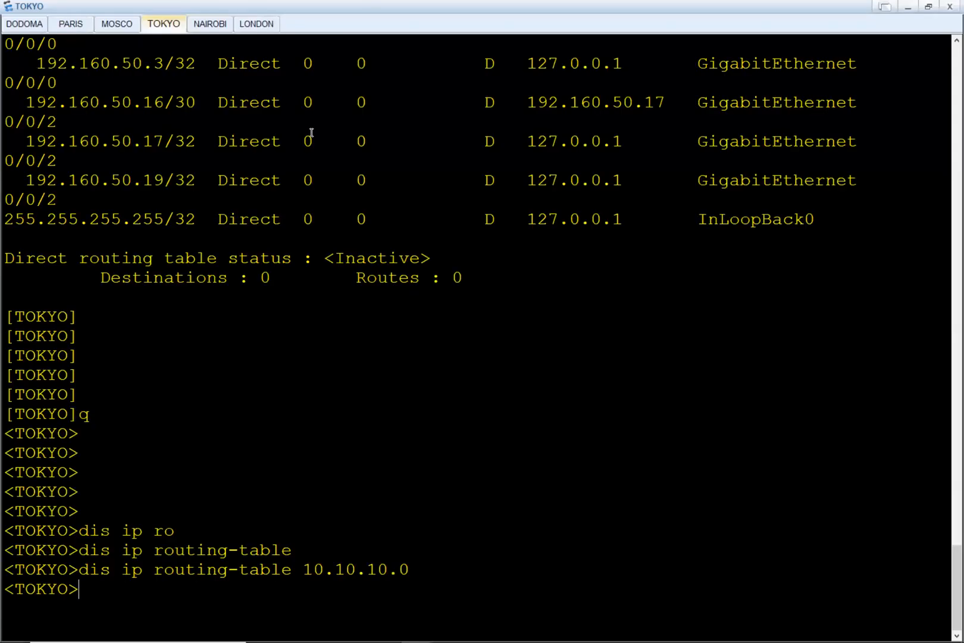
left_click(70, 24)
scroll(200, 209, "up", 13)
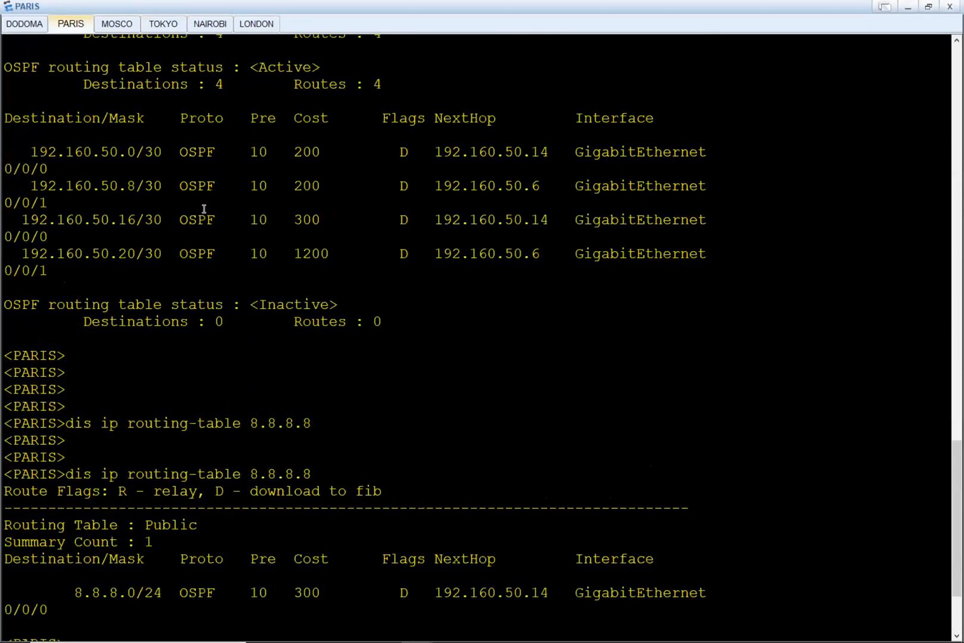
scroll(200, 338, "down", 2)
scroll(296, 402, "up", 9)
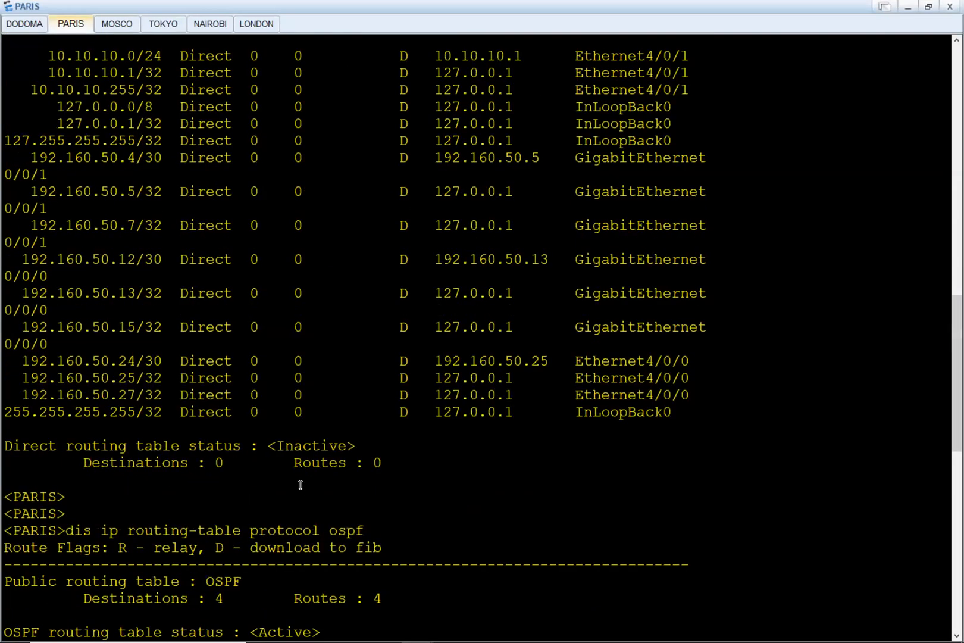
scroll(297, 416, "down", 5)
scroll(236, 326, "up", 8)
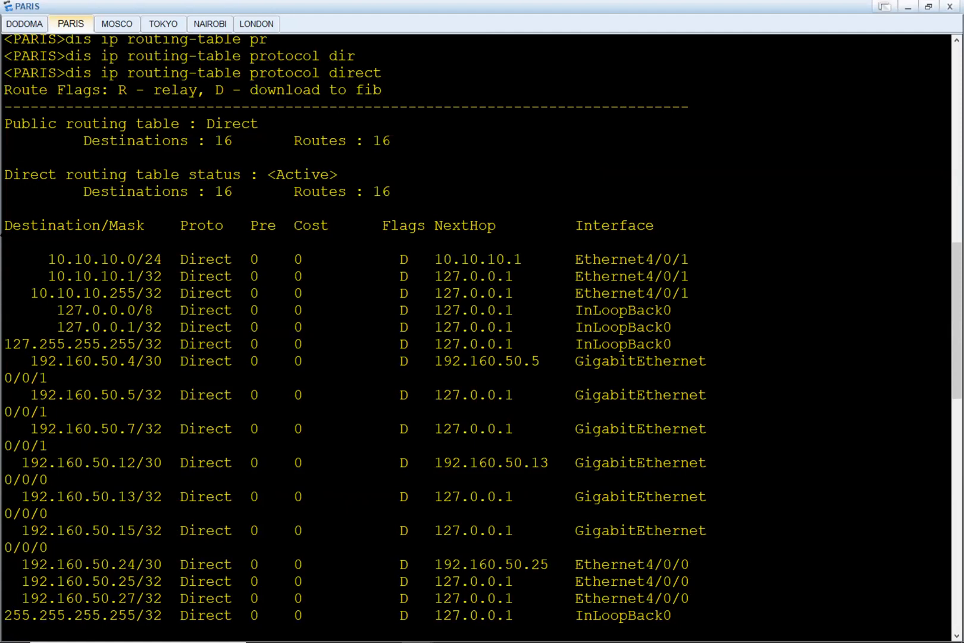
left_click_drag(39, 259, 174, 263)
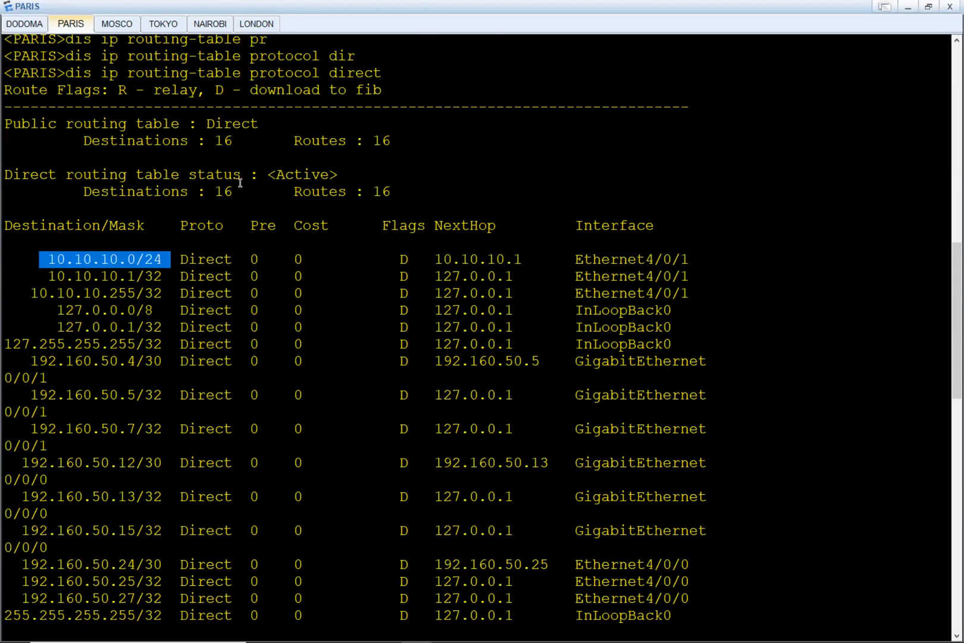
Enter the system view on PARIS and open area 0 of its OSPF process.
left_click(72, 24)
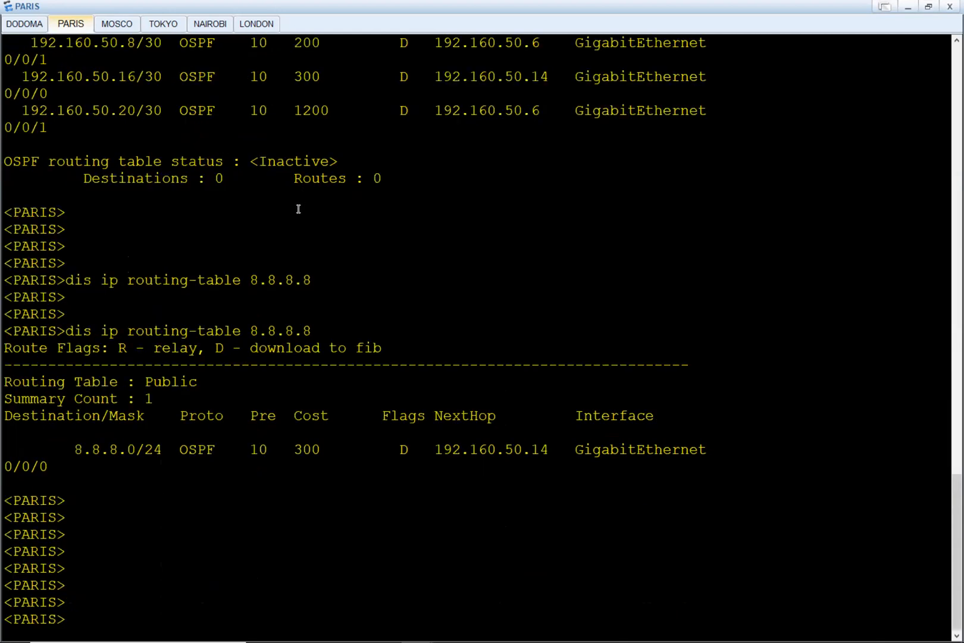
type("sys")
key("Return")
key("Return")
key("Return")
key("Return")
key("Return")
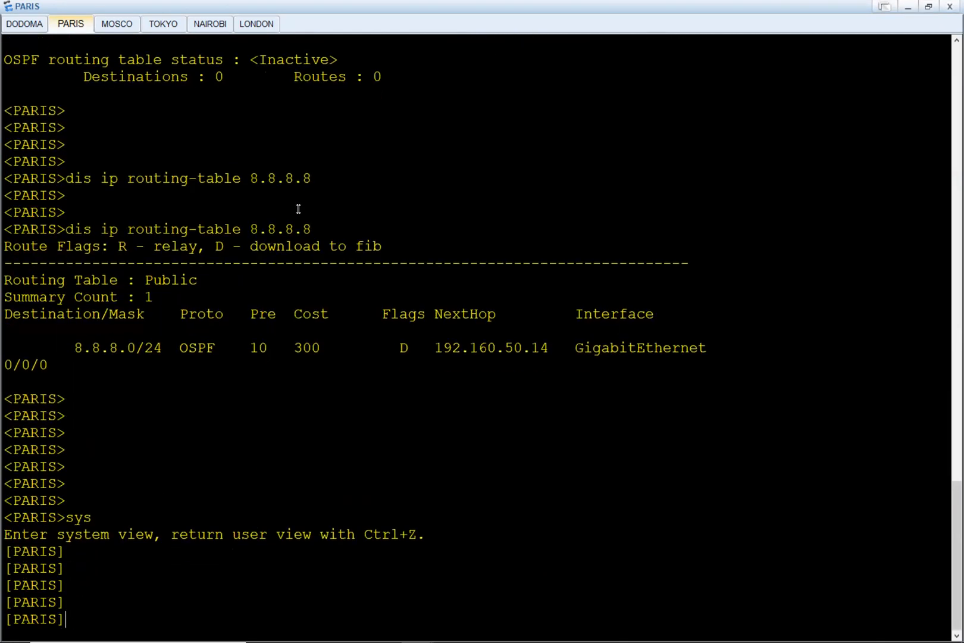
type("ospf")
key("Return")
key("Return")
key("Return")
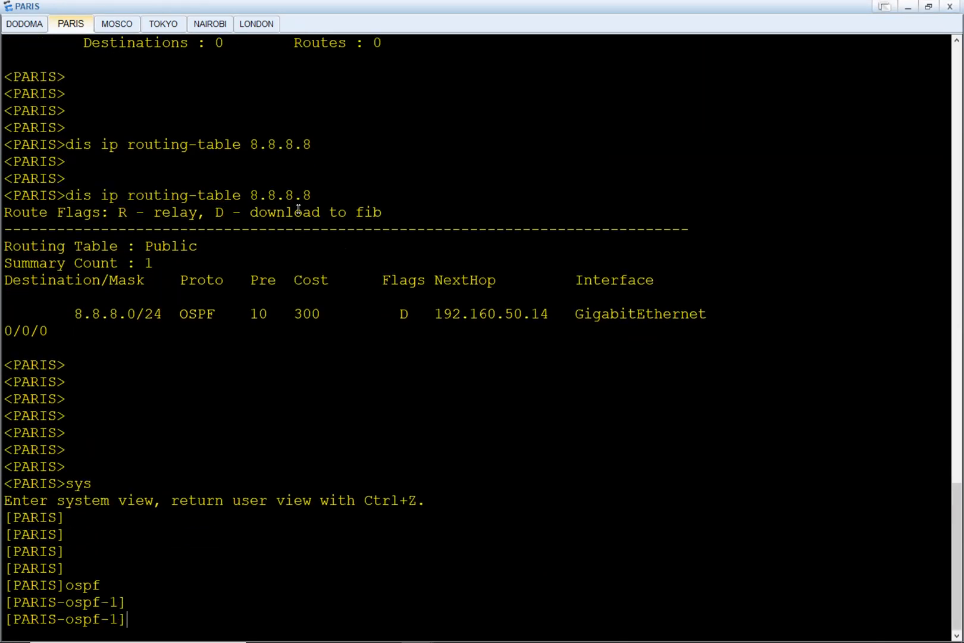
type("area 0")
key("Return")
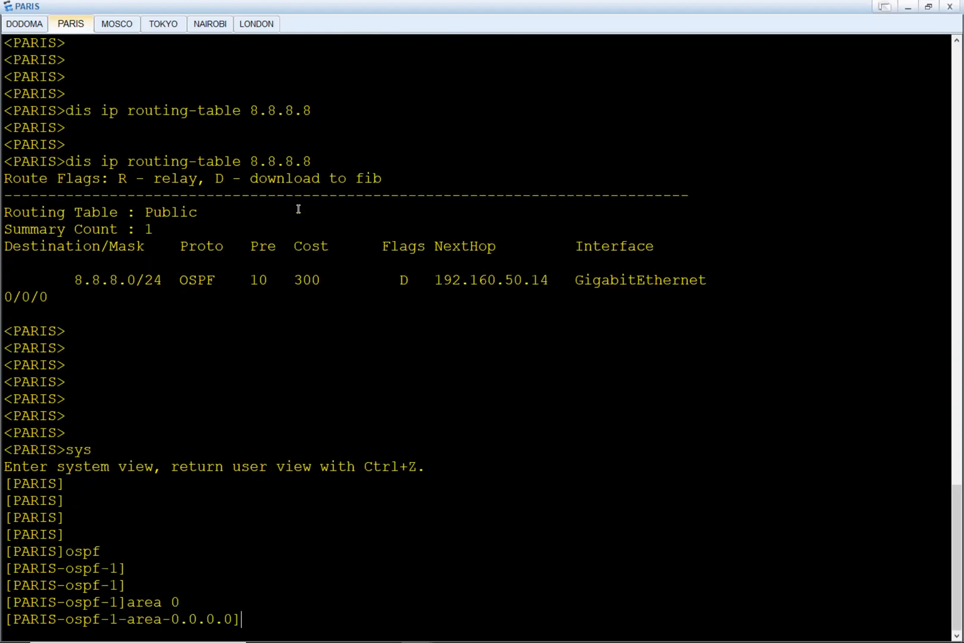
key("Return")
key("Return")
key("Return")
Advertise the PC1 network in PARIS's OSPF area 0 with "network 10.10.10.0 0.0.0.255".
type("net")
key("Tab")
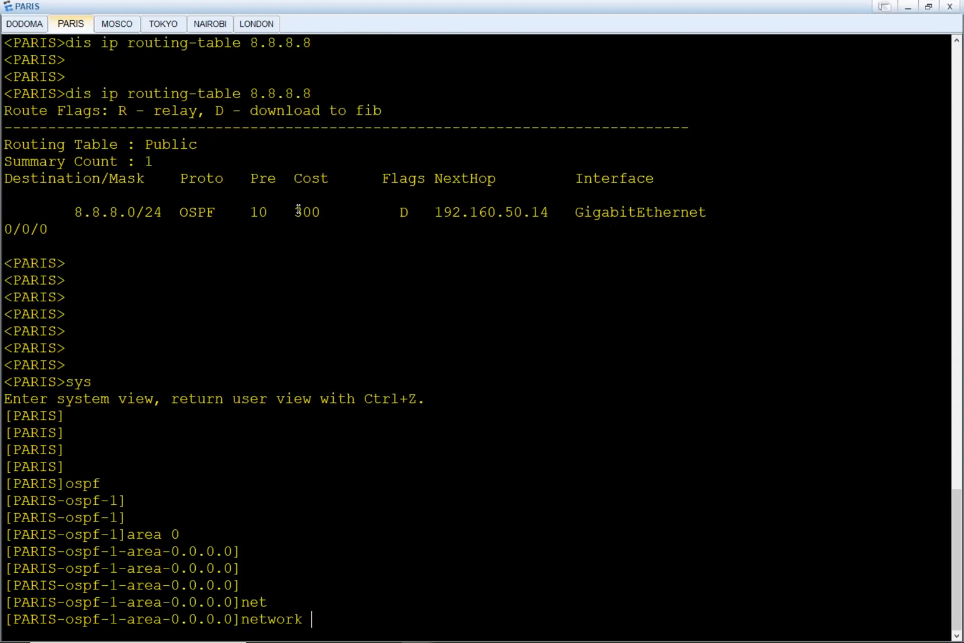
type("10.10.10.0 0.0.0.")
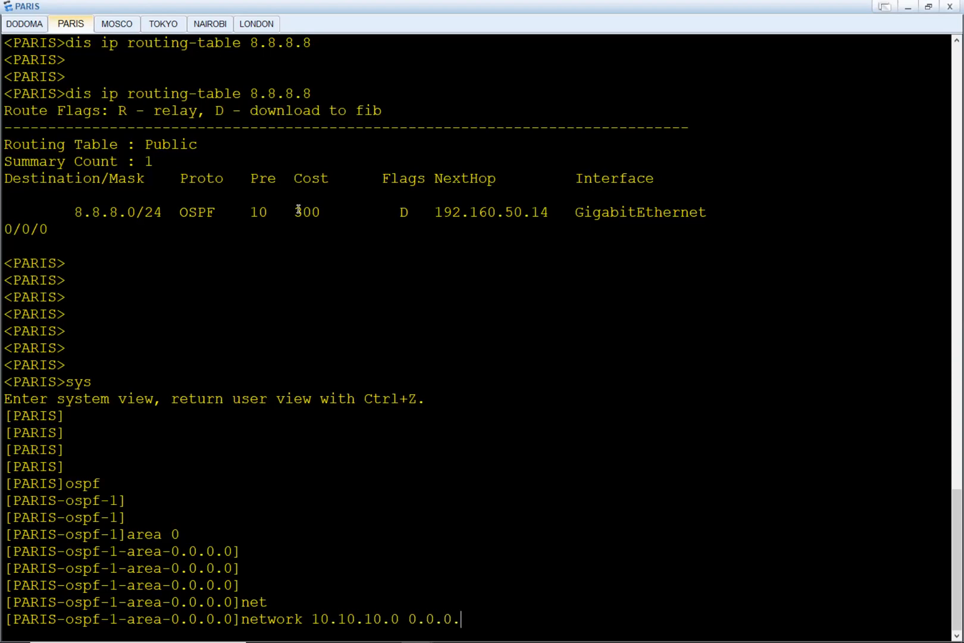
type("255")
key("Return")
key("Return")
key("Return")
key("Return")
key("Return")
key("Return")
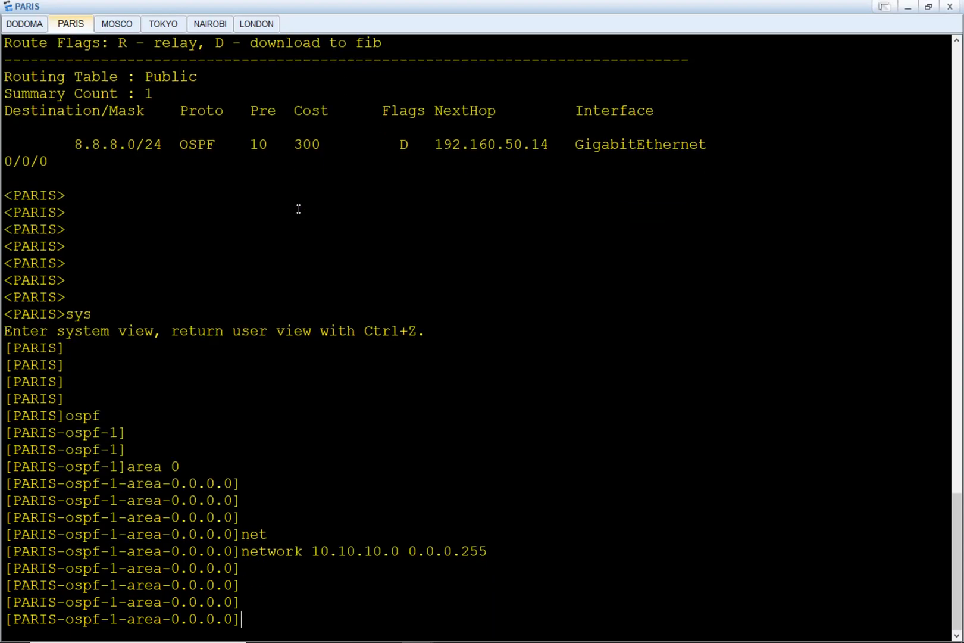
Display the area configuration on PARIS with "dis this", check the network statements and quit back to the system view.
type("dis this")
key("Return")
key("Return")
type("q")
key("Return")
key("Return")
key("Return")
key("Return")
key("Return")
key("Return")
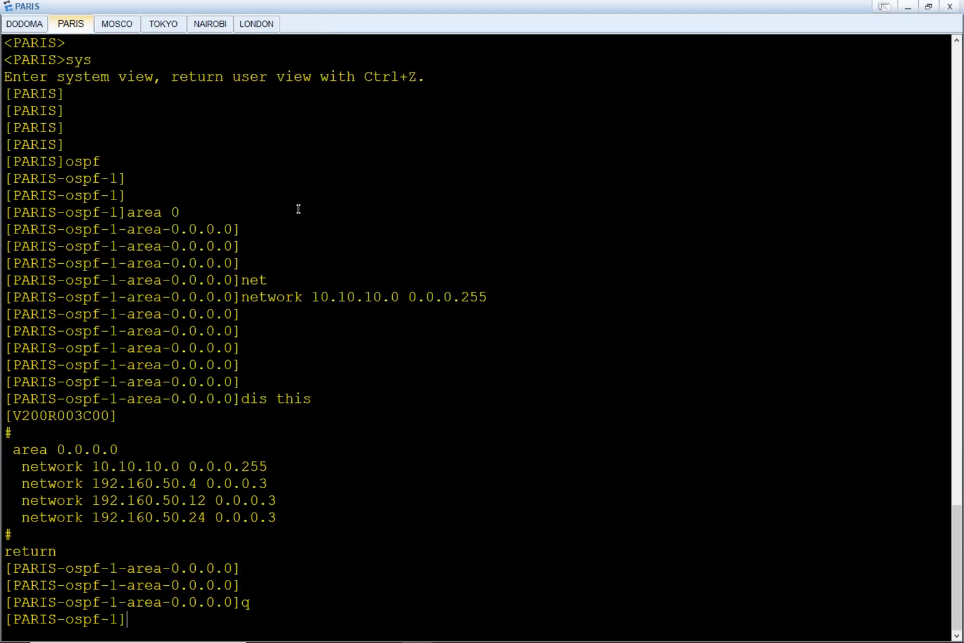
left_click_drag(277, 399, 74, 393)
left_click(267, 369)
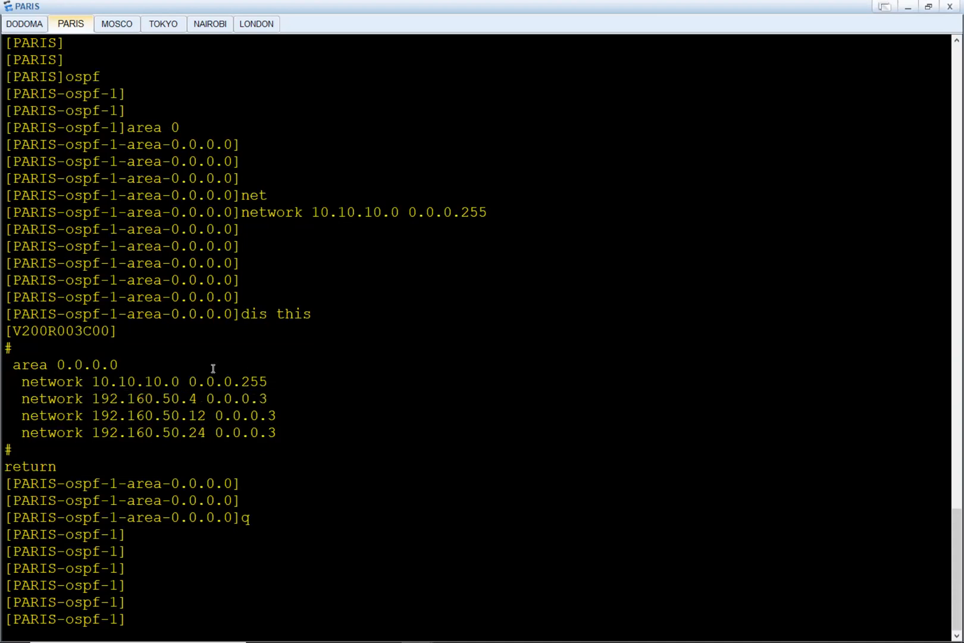
type("q")
key("Return")
key("Return")
key("Return")
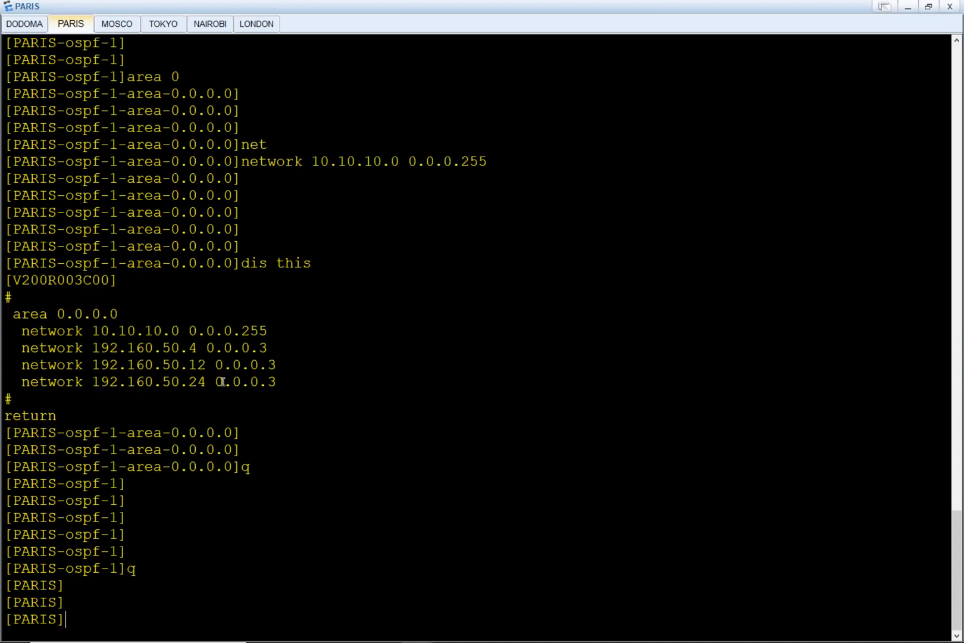
Go to the TOKYO console and look up the PC1 network again with "dis ip routing-table 10.10.10.0".
key("alt+Tab")
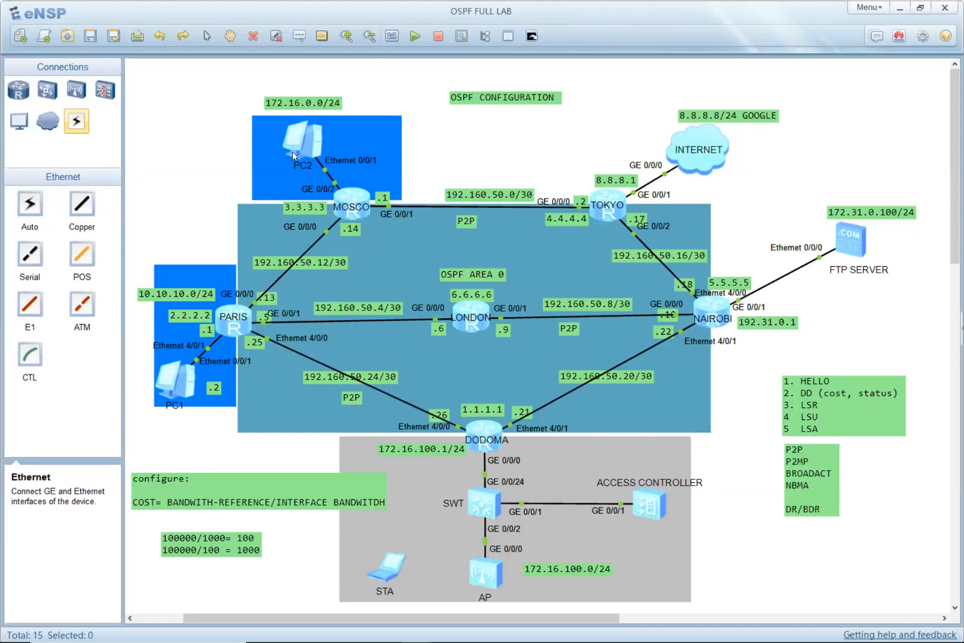
key("alt+Tab")
key("alt+Tab")
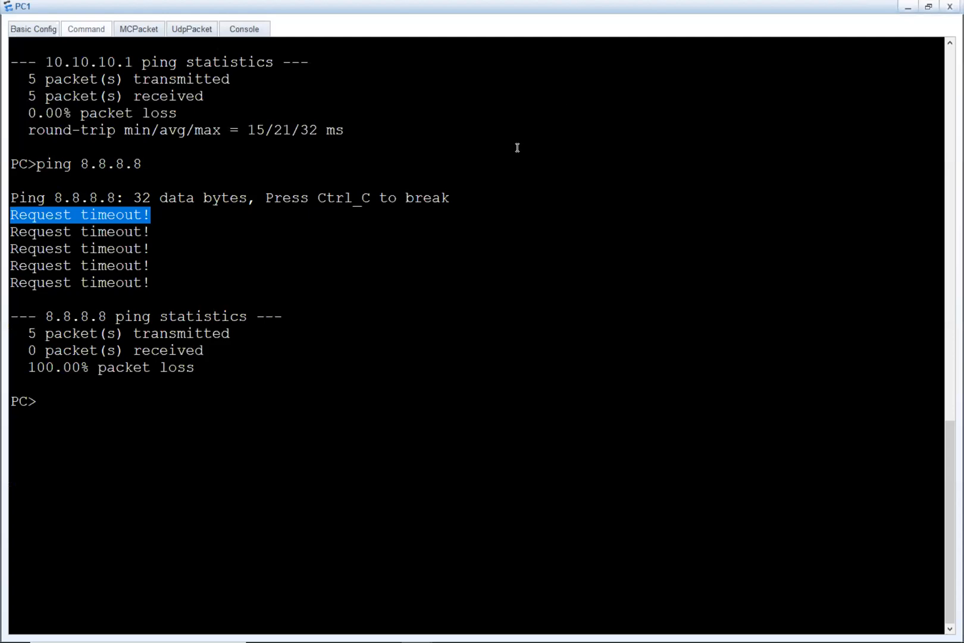
key("alt+Tab")
key("alt+Tab")
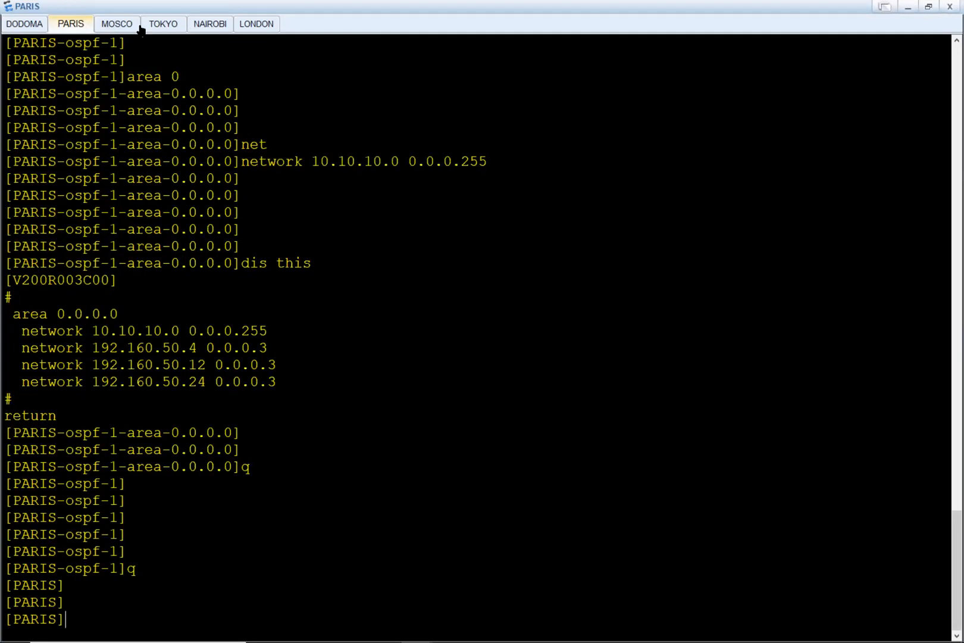
left_click(154, 23)
key("Return")
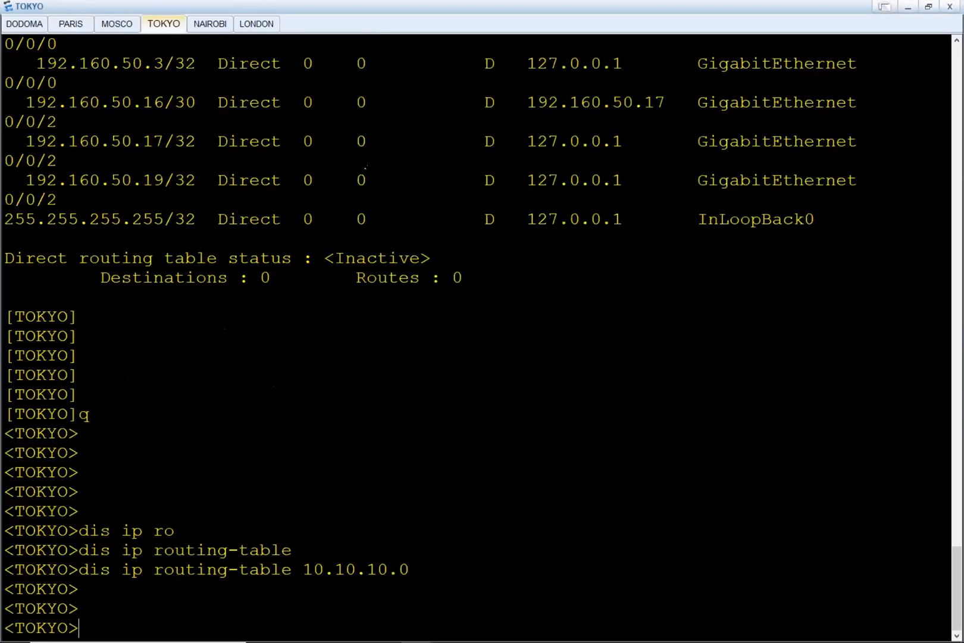
key("Up")
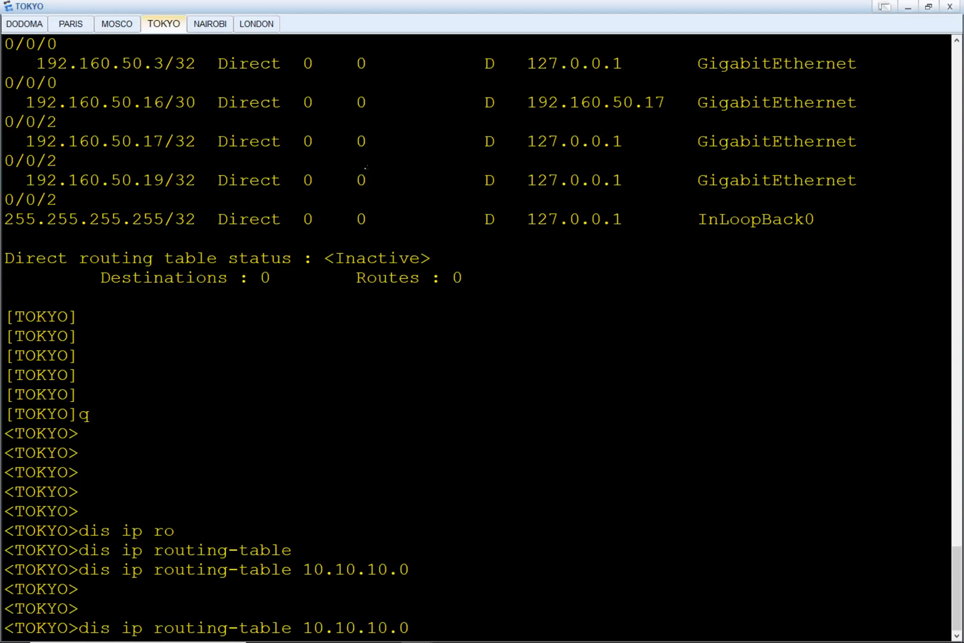
key("Return")
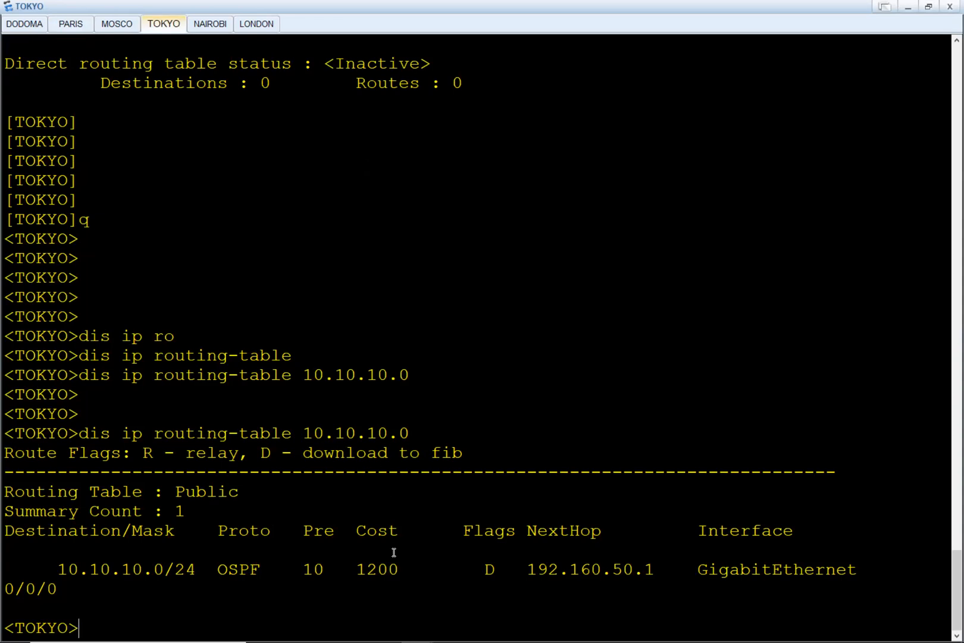
Examine the cost and next hop of TOKYO's 10.10.10.0/24 route and compare the path with the topology.
left_click_drag(345, 570, 422, 572)
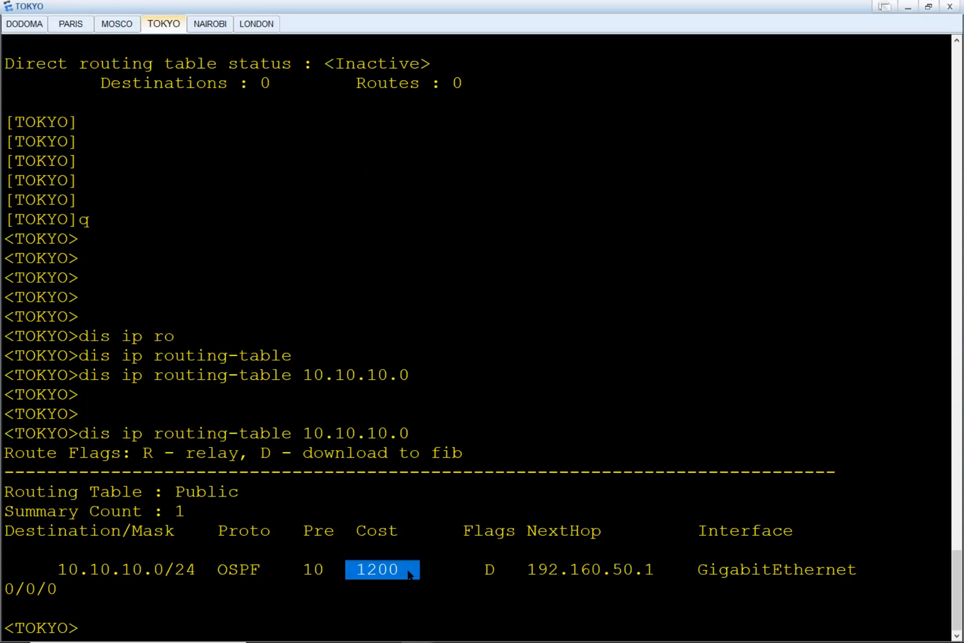
key("alt+Tab")
key("alt+Tab")
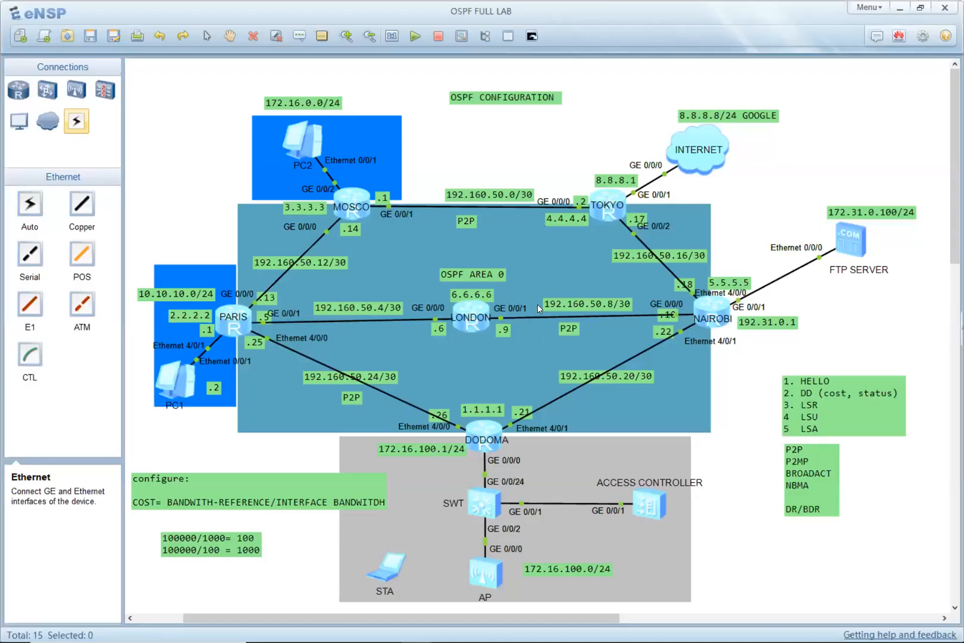
key("alt+Tab")
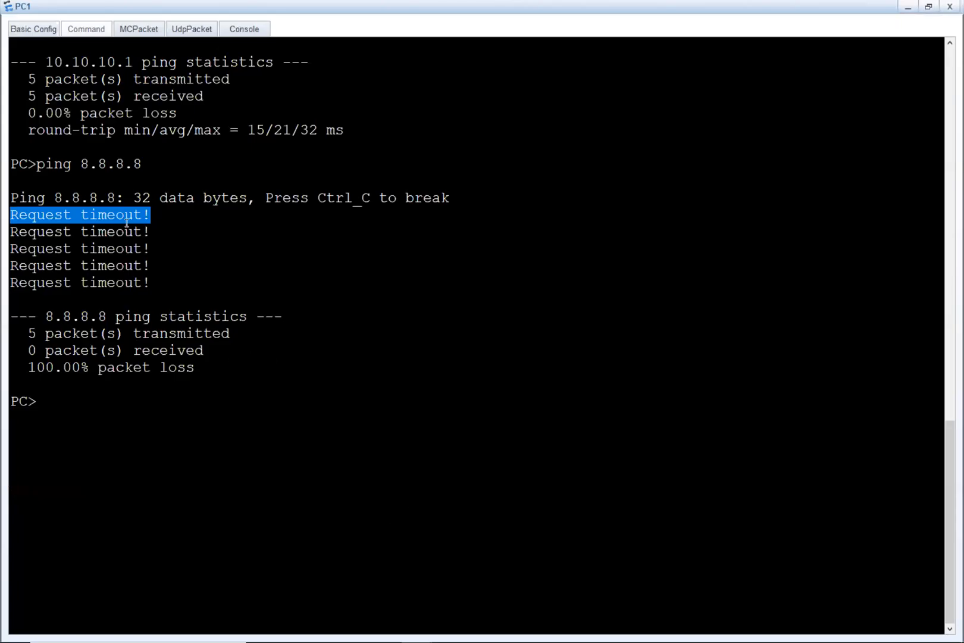
left_click(153, 329)
key("alt+Tab")
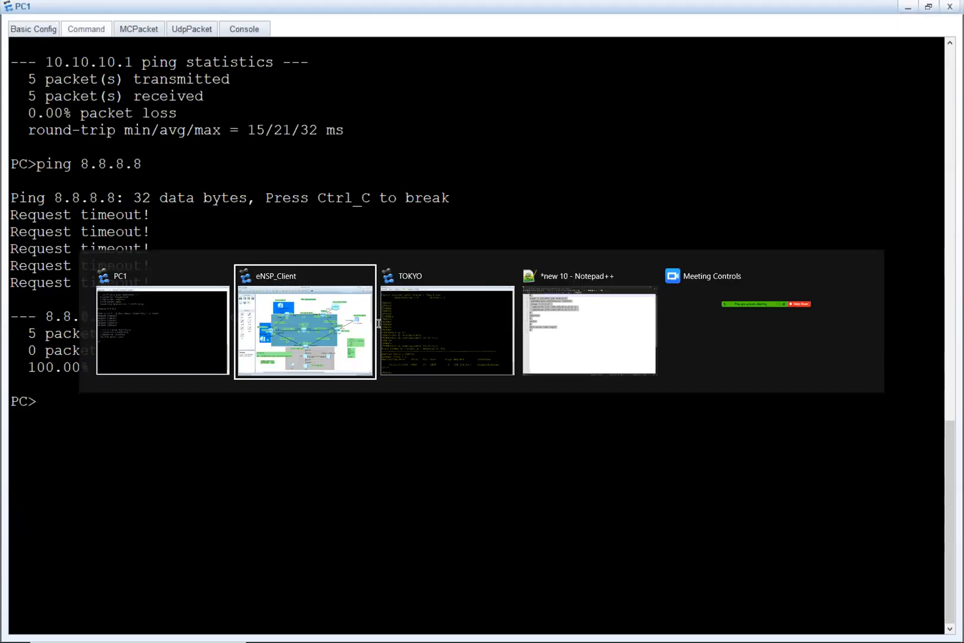
left_click(412, 271)
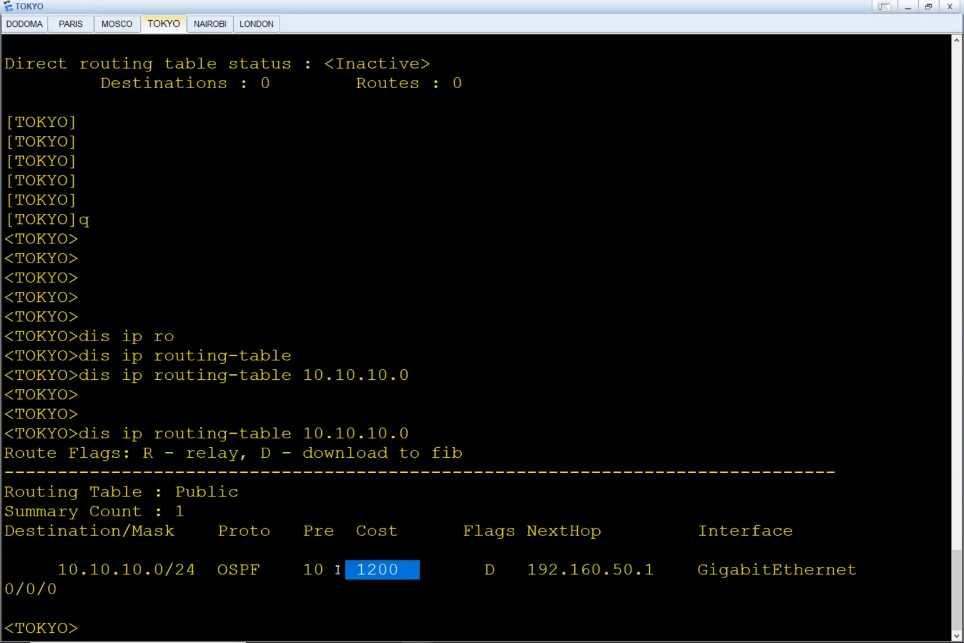
left_click(384, 572)
left_click_drag(373, 571, 400, 572)
left_click_drag(656, 570, 503, 570)
key("alt+Tab")
key("alt+Tab")
left_click(476, 327)
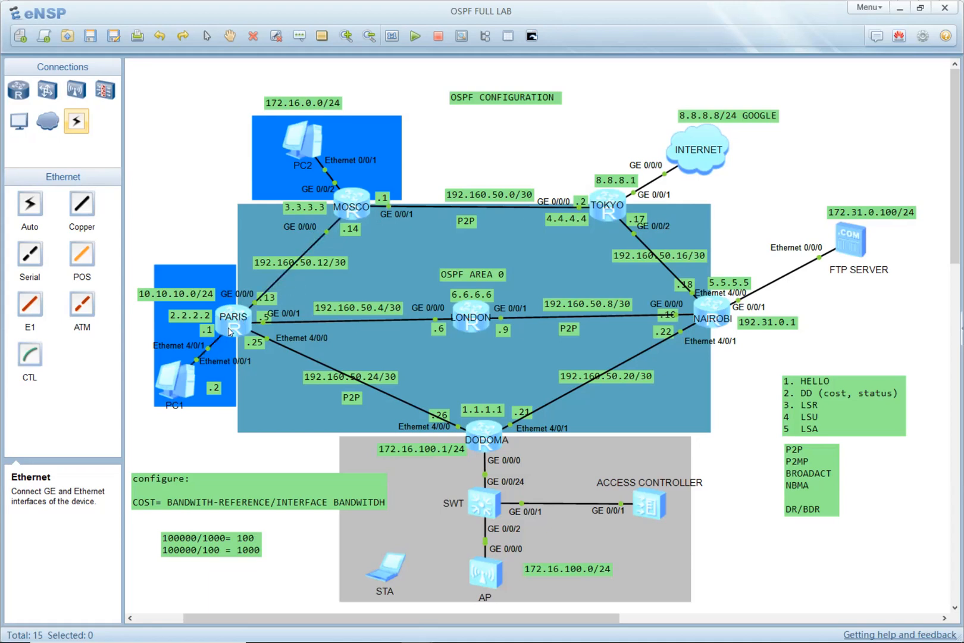
Switch to the PC1 command window and ping 8.8.8.8.
key("alt+Tab")
left_click(405, 329)
left_click(366, 382)
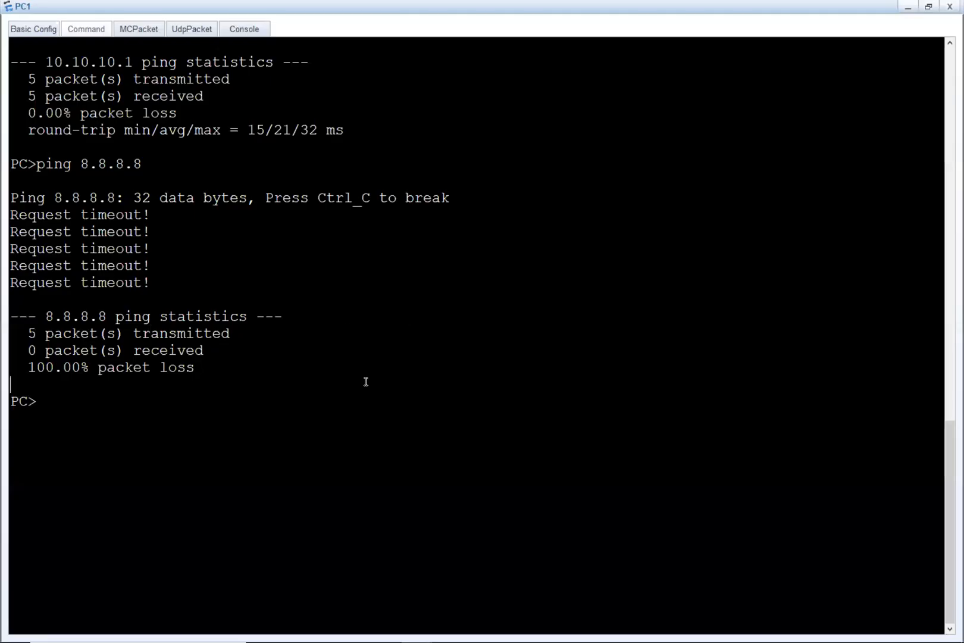
key("Return")
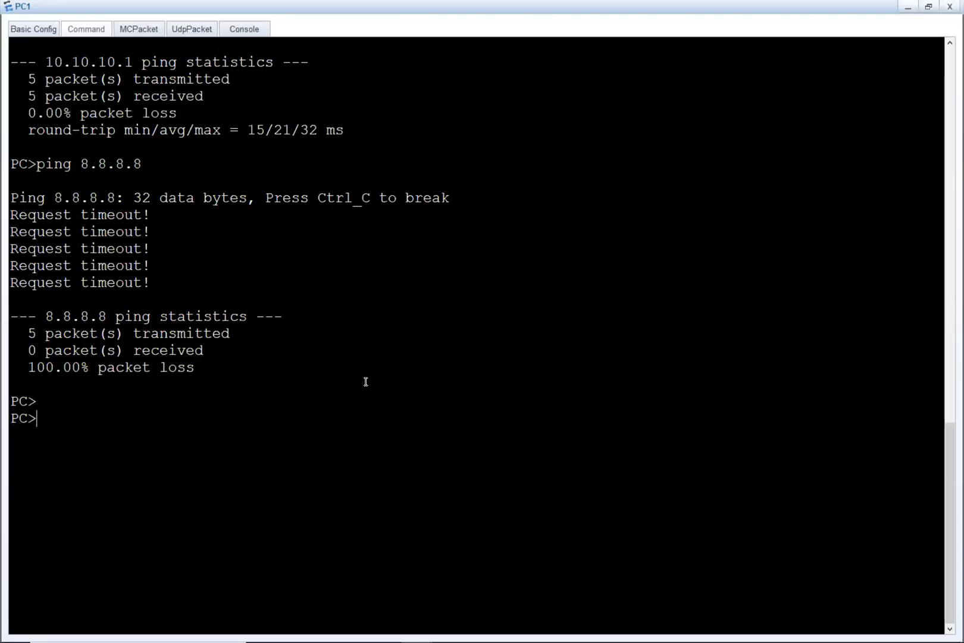
key("alt+Tab")
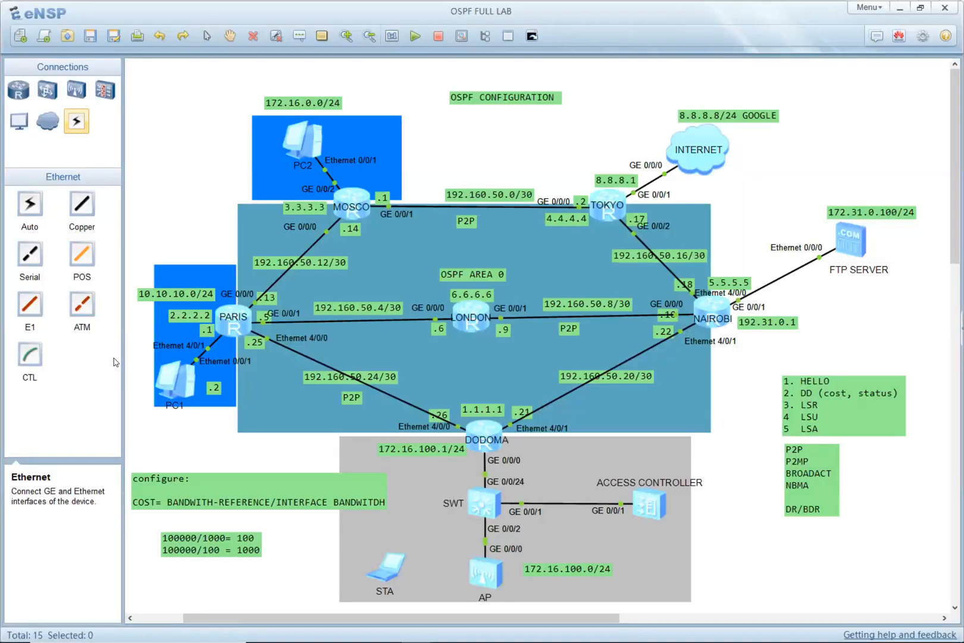
double_click(186, 387)
left_click(320, 297)
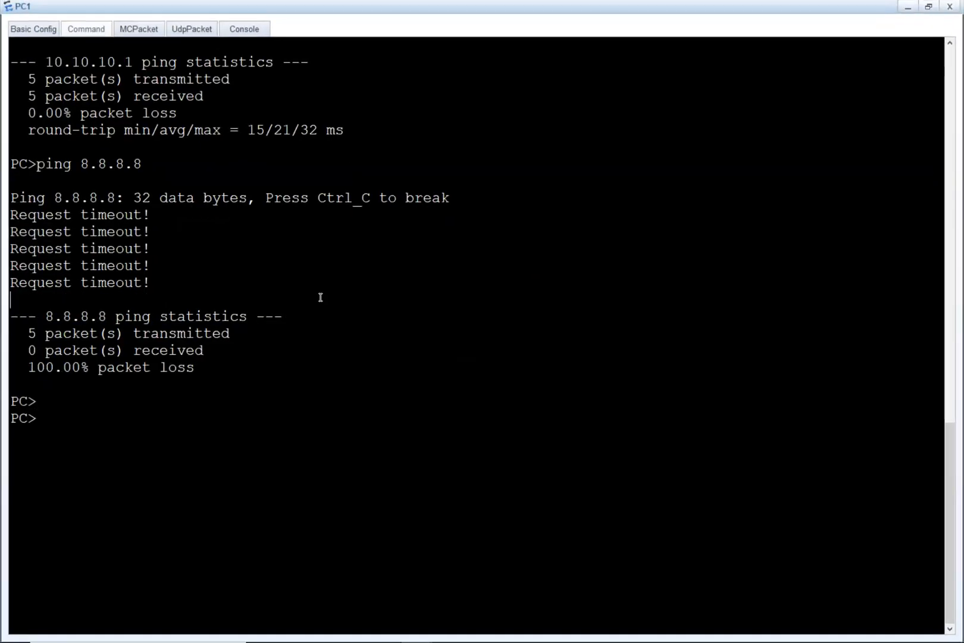
key("Return")
key("Up")
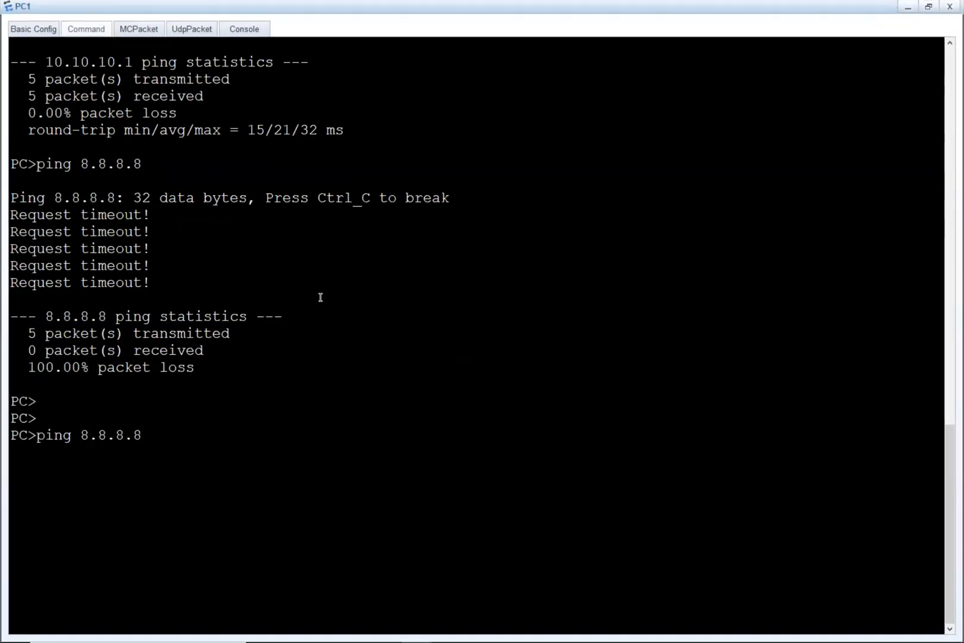
key("Return")
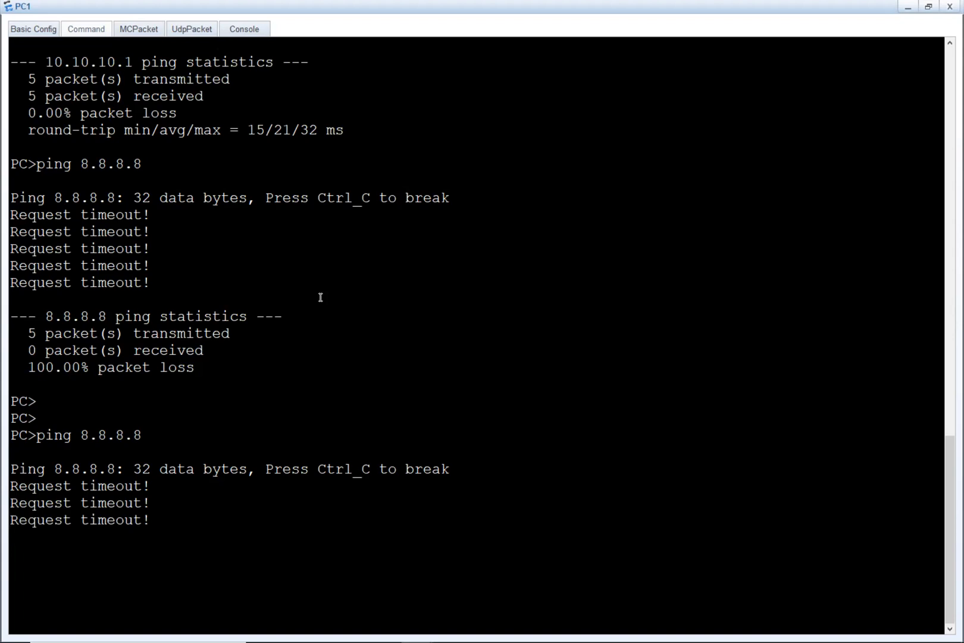
key("alt+Tab")
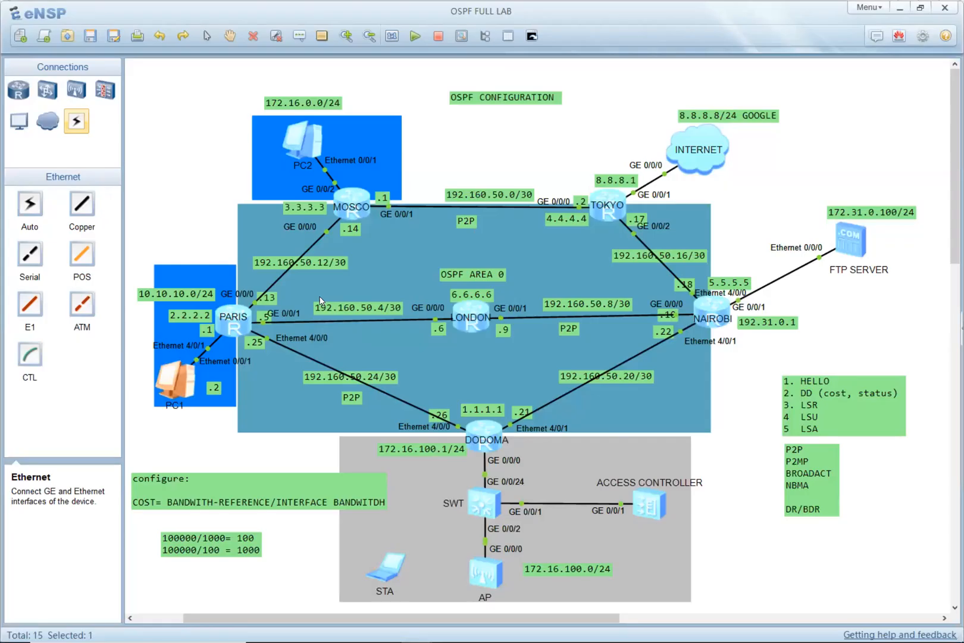
key("alt+Tab")
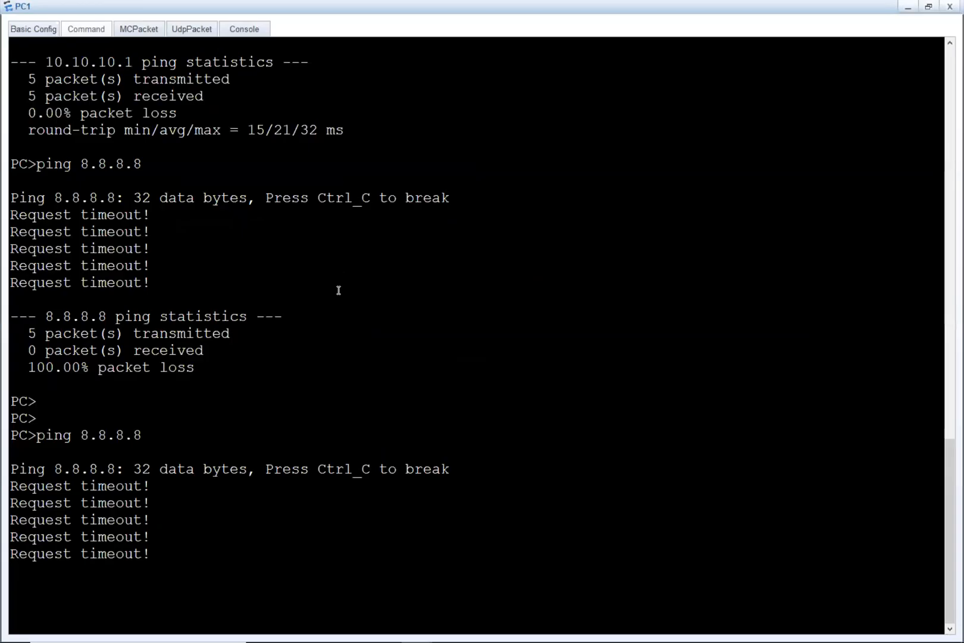
Ping TOKYO's interface address 8.8.8.1 from PC1 and repeat the ping to 8.8.8.8.
key("Return")
key("Up")
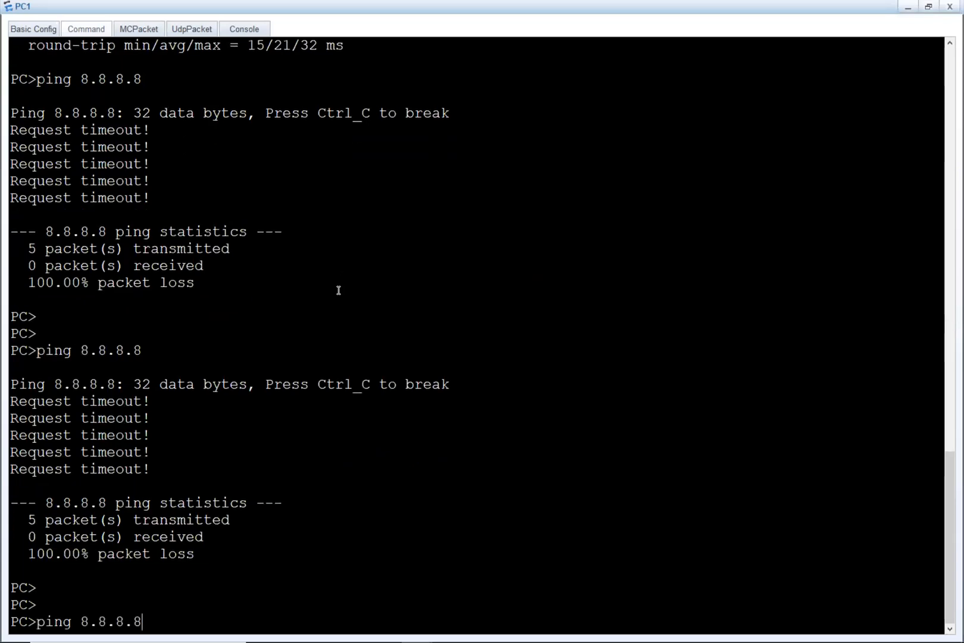
key("BackSpace")
type("1")
key("Return")
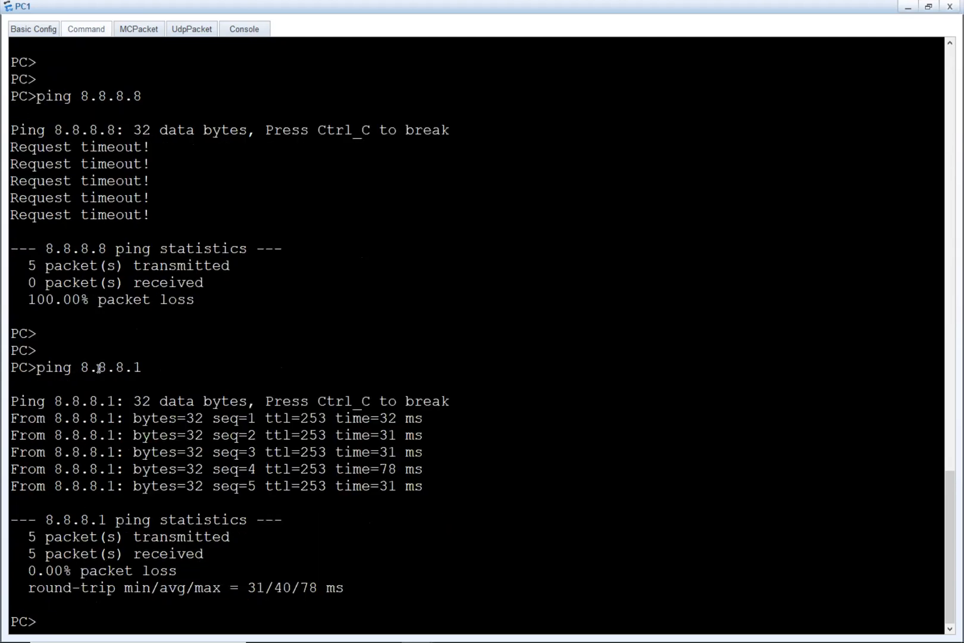
key("Up")
type("8")
key("Return")
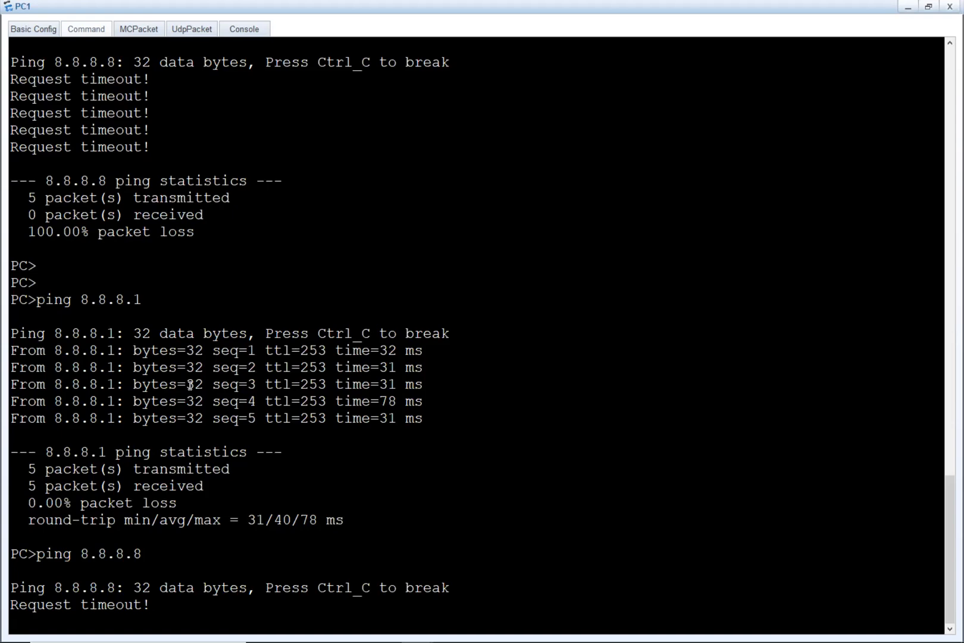
Return to the topology and move the INTERNET cloud off the SERVER router, placing it above TOKYO.
key("alt+Tab")
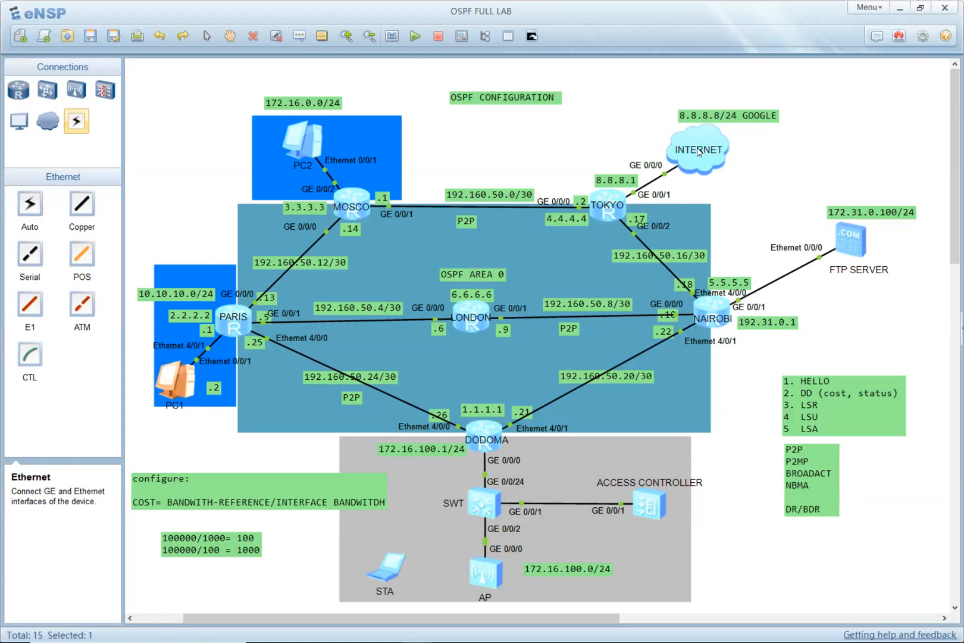
left_click_drag(702, 155, 629, 123)
left_click_drag(743, 136, 699, 151)
left_click_drag(615, 146, 617, 141)
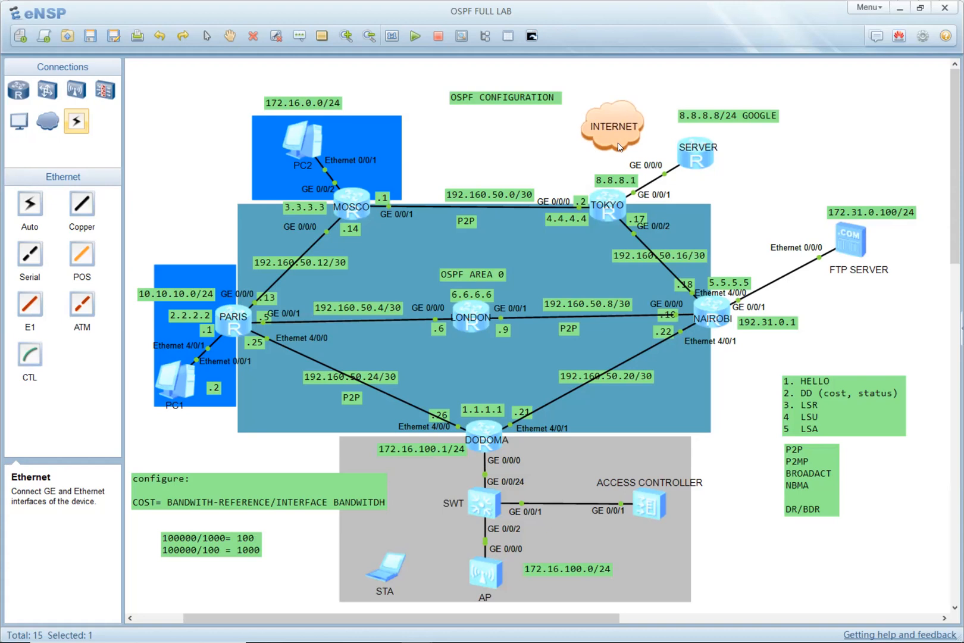
View the INTERNET cloud's port configuration and close it without making changes.
right_click(619, 146)
left_click(644, 200)
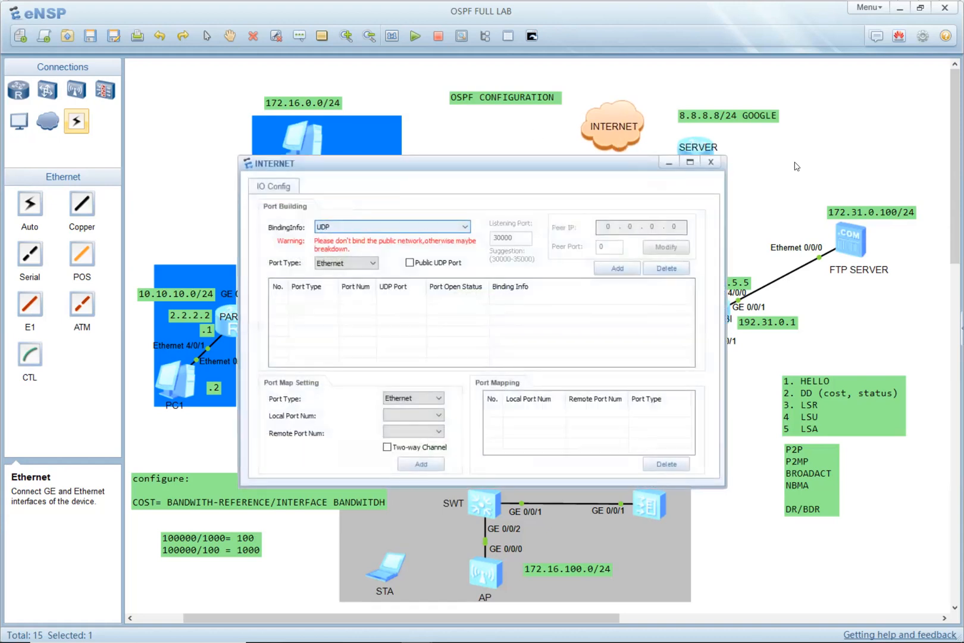
left_click(712, 163)
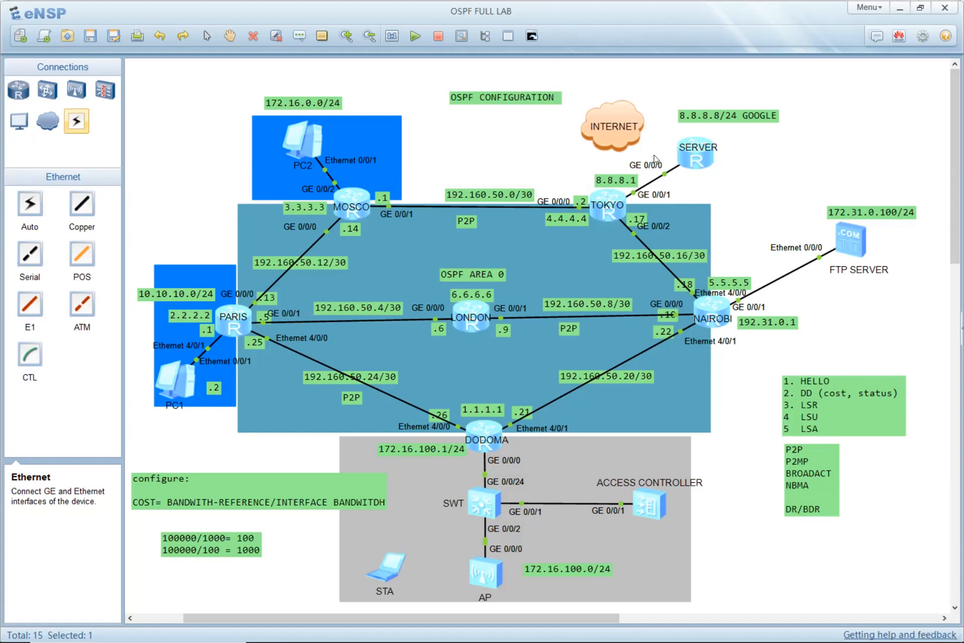
Open the SERVER router's console, enter the system view and set its system name to SERVER.
double_click(693, 162)
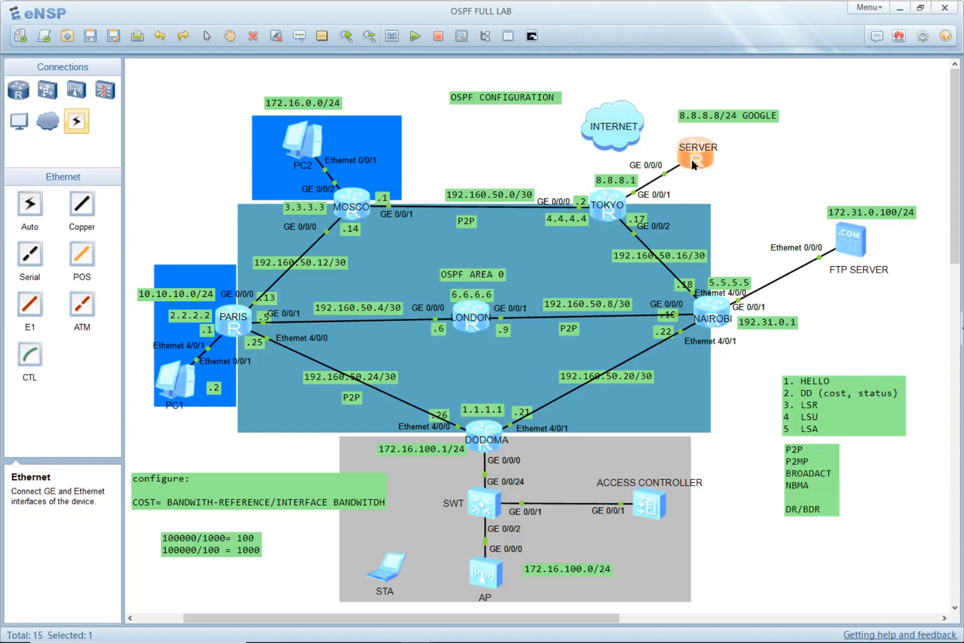
type("sys")
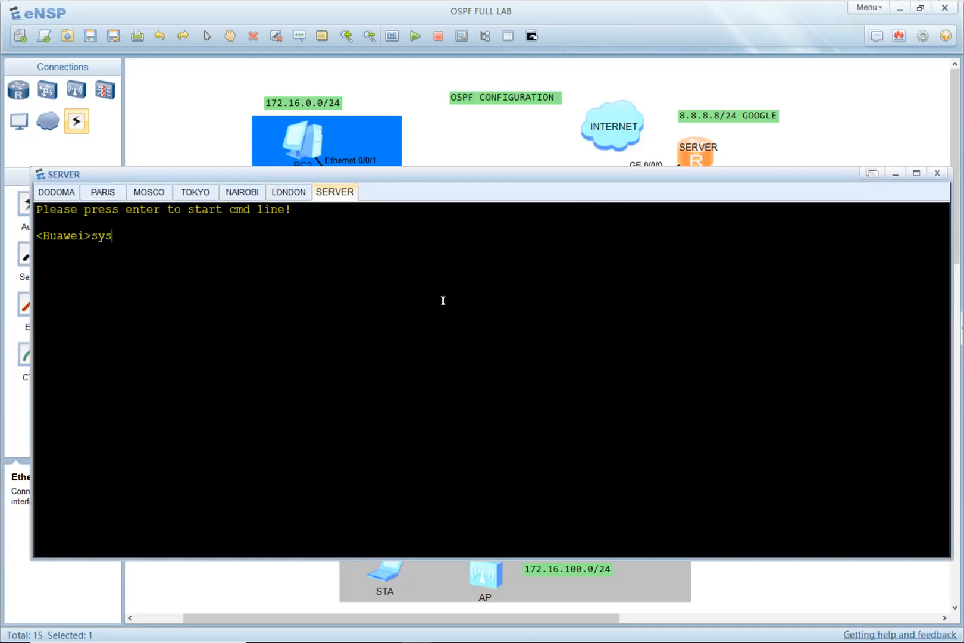
key("Return")
key("Return")
key("Return")
key("Return")
key("Return")
key("Return")
type("suy")
key("BackSpace")
key("BackSpace")
type("ysnam")
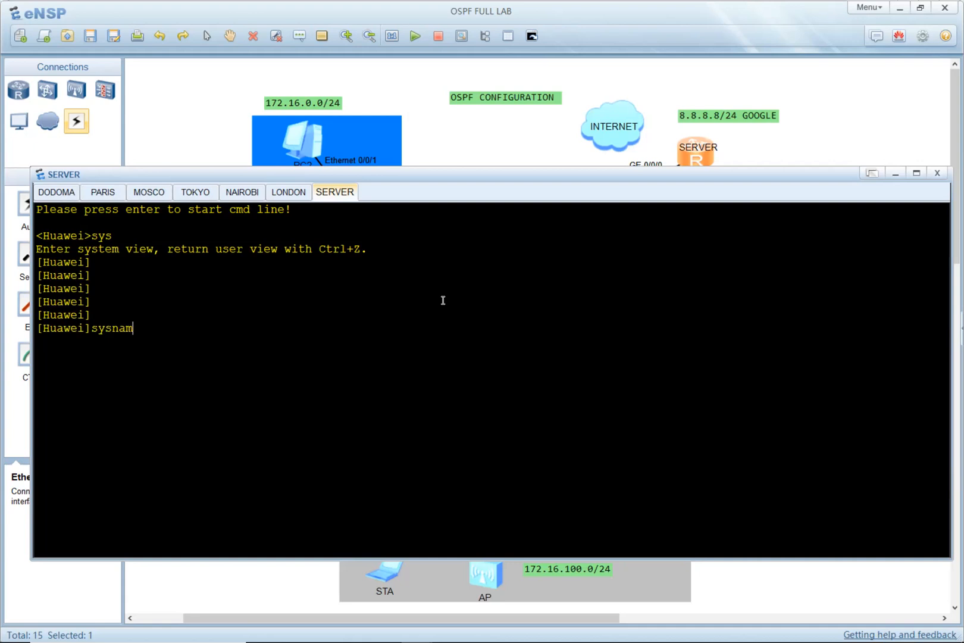
type("e SERVER")
key("Return")
Assign IP address 8.8.8.8 with mask length 24 to interface GigabitEthernet 0/0/0 on SERVER.
type("inter")
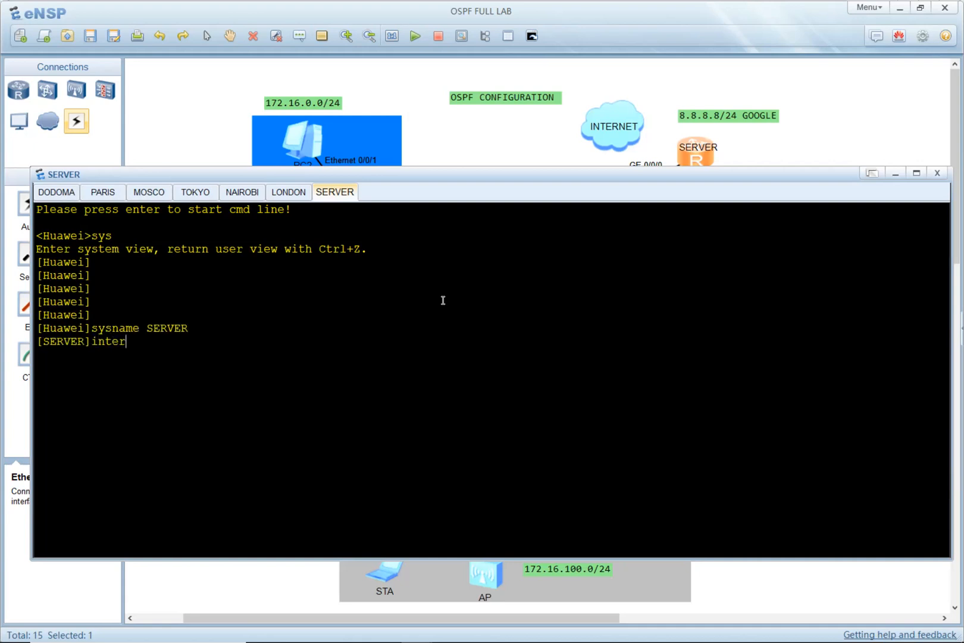
type("fac giga 0/0/0")
key("Return")
key("Return")
key("Return")
type("ip add 1")
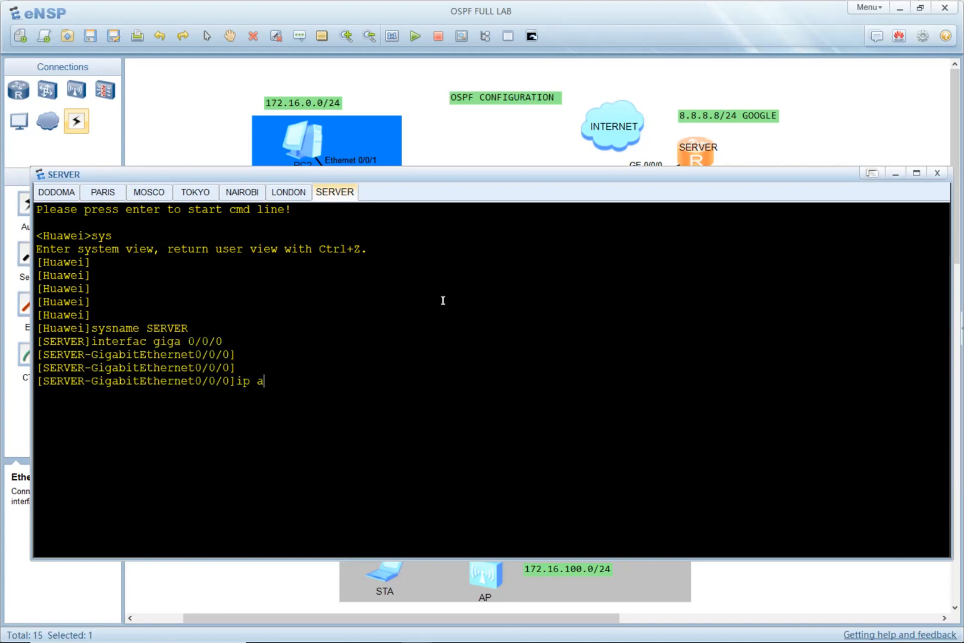
key("BackSpace")
type("8.8.8 24")
key("Return")
key("Return")
key("Return")
key("Return")
key("Return")
Display the current configuration of SERVER's GigabitEthernet 0/0/0 interface.
type("disth")
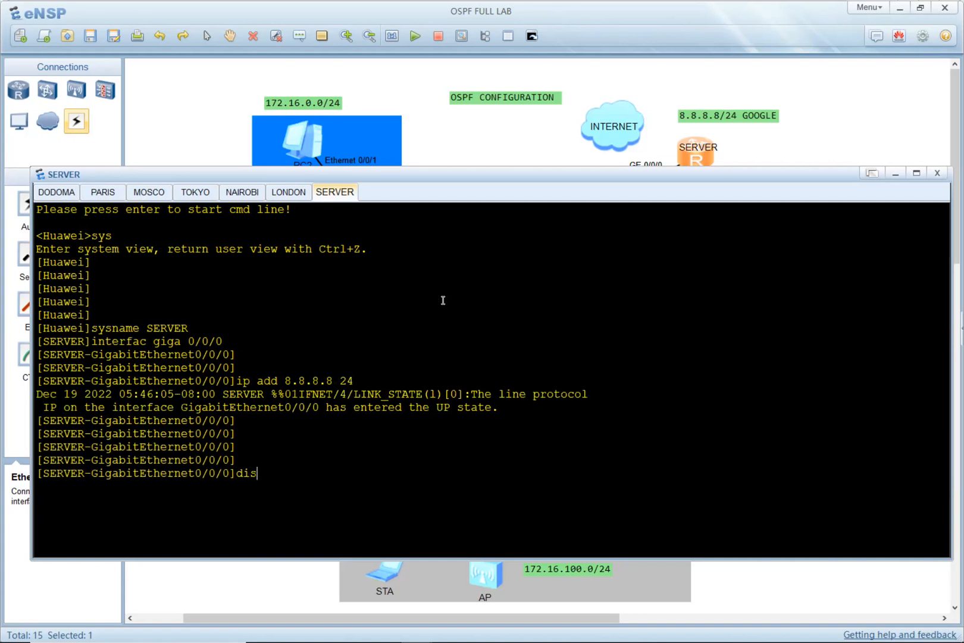
key("BackSpace")
key("BackSpace")
key("BackSpace")
type("s this")
key("Return")
key("Return")
key("Return")
Set the interface description to LINK_TO_TOKYO and return to SERVER's system view.
type("desc ")
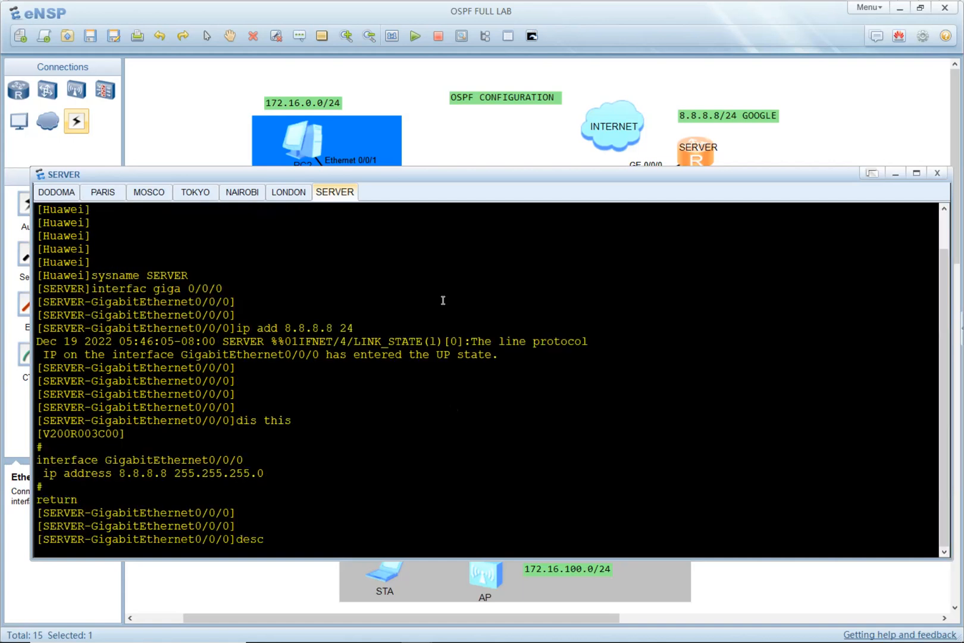
type("L")
type("K_TO_TOKYO")
key("Return")
key("Return")
key("Return")
key("Return")
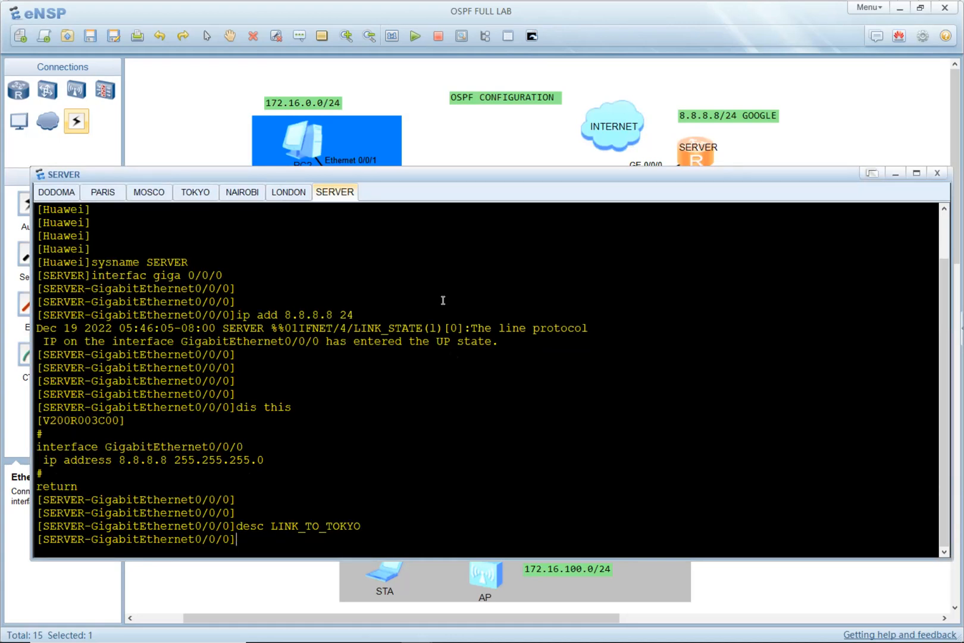
key("Return")
type("q")
key("Return")
key("Return")
key("Return")
key("Return")
key("Return")
key("Return")
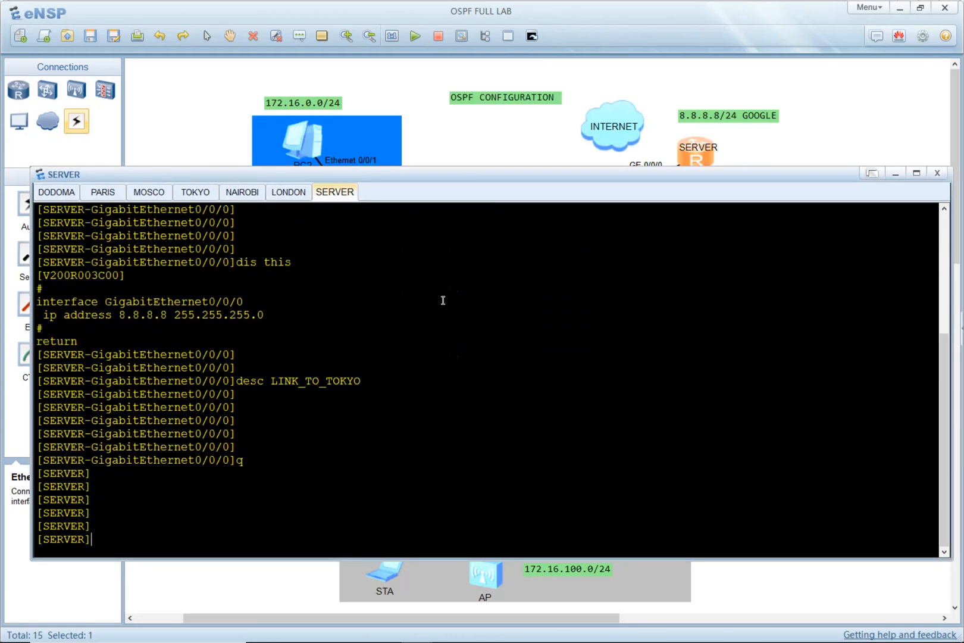
Try to add a static default route on SERVER with next hop 8.8.8.1.
type("ip ro")
key("Tab")
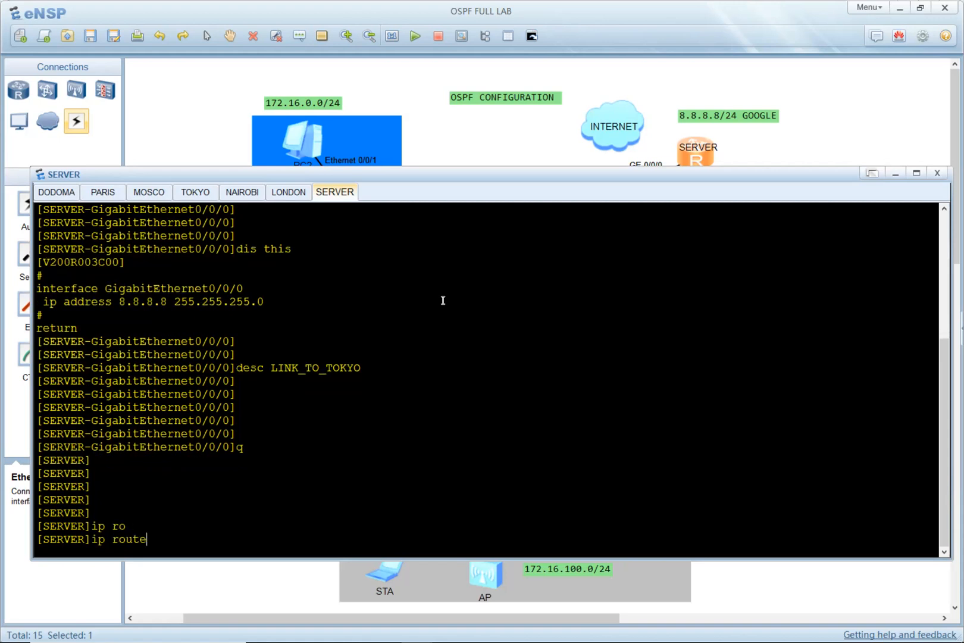
key("Tab")
type("00.0")
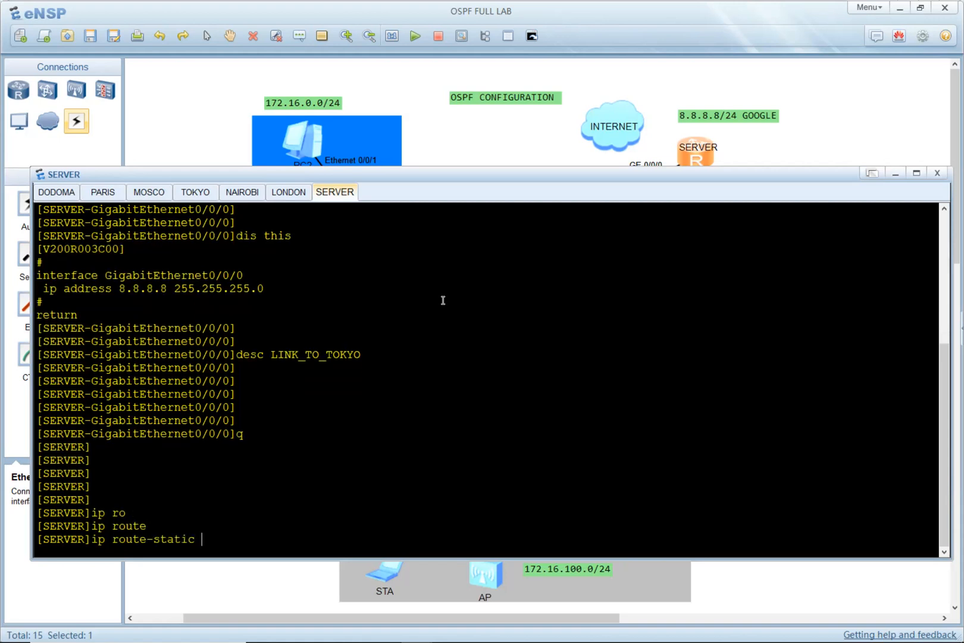
key("BackSpace")
key("BackSpace")
key("BackSpace")
type(".0.0")
type(". 0 8")
type(",8,")
key("BackSpace")
key("BackSpace")
key("BackSpace")
type(".9=.8")
key("BackSpace")
key("BackSpace")
key("BackSpace")
key("BackSpace")
type("8.8.8")
key("BackSpace")
type("1")
key("Return")
key("Return")
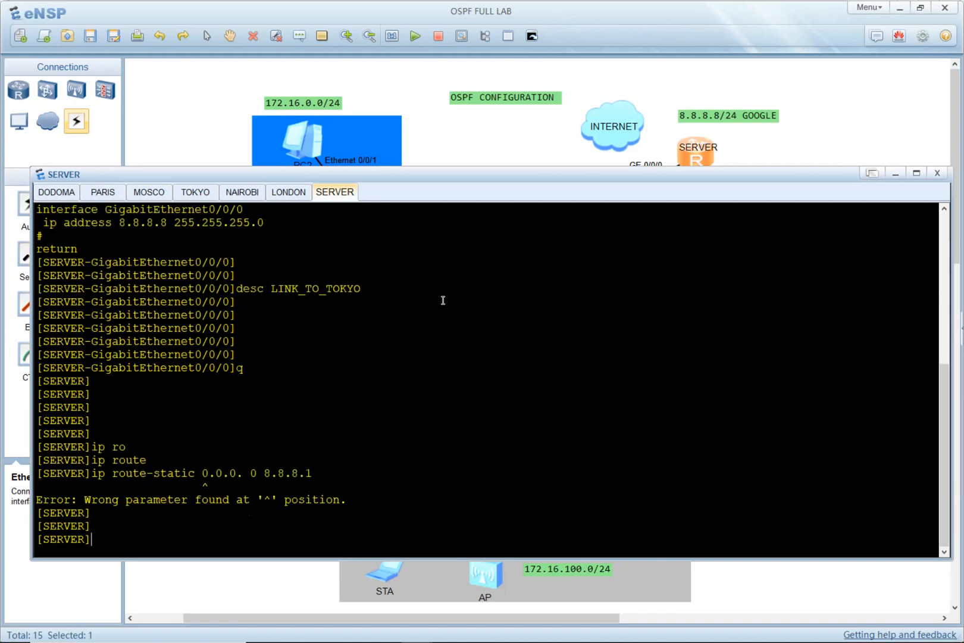
Correct the static route command to destination 0.0.0.0, mask 0 and next hop 8.8.8.1, and submit it.
key("Up")
key("Left")
key("Left")
key("Left")
key("Left")
key("Left")
key("Left")
key("Left")
key("Left")
key("Left")
key("Left")
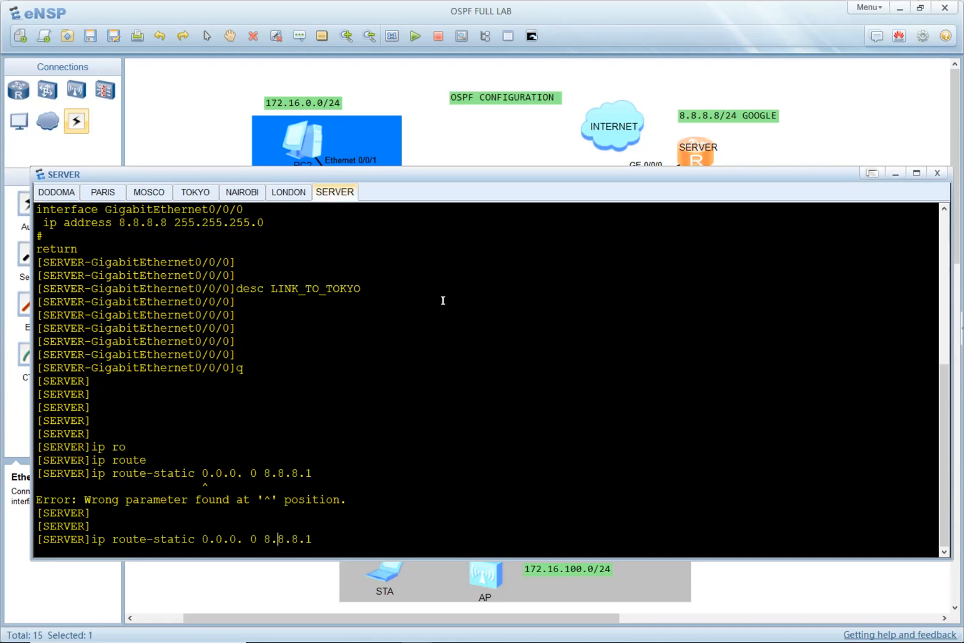
type("0")
key("Return")
key("Return")
key("Return")
key("Return")
key("Return")
key("Return")
key("Return")
type("dis ip")
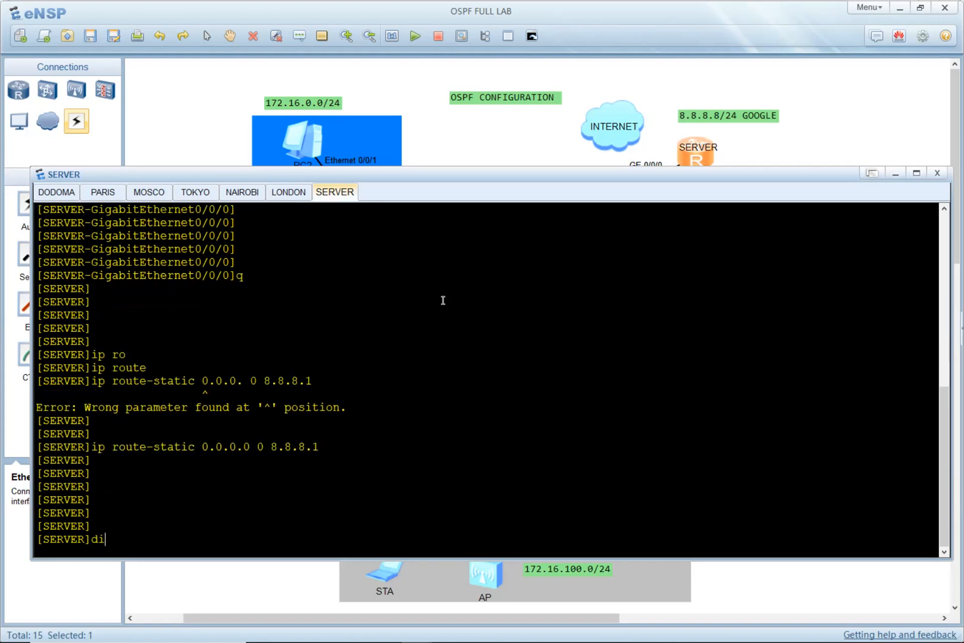
key("BackSpace")
key("BackSpace")
key("BackSpace")
key("BackSpace")
key("BackSpace")
key("BackSpace")
Ping TOKYO's address 8.8.8.1 from SERVER, correcting the mistyped address.
type("ping 8.8.8.8.1")
key("Return")
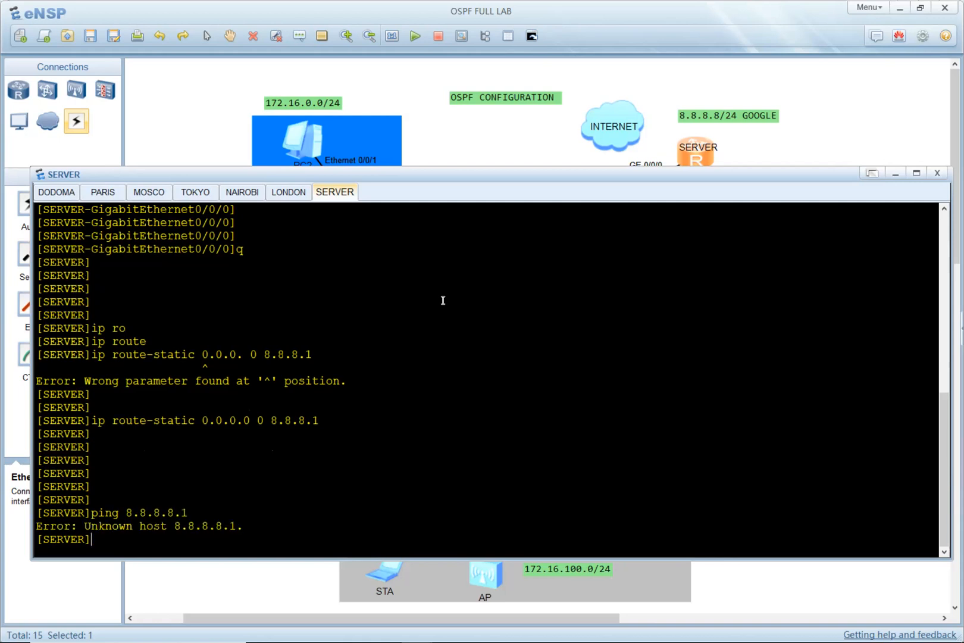
key("Up")
key("Left")
key("Left")
key("BackSpace")
key("Return")
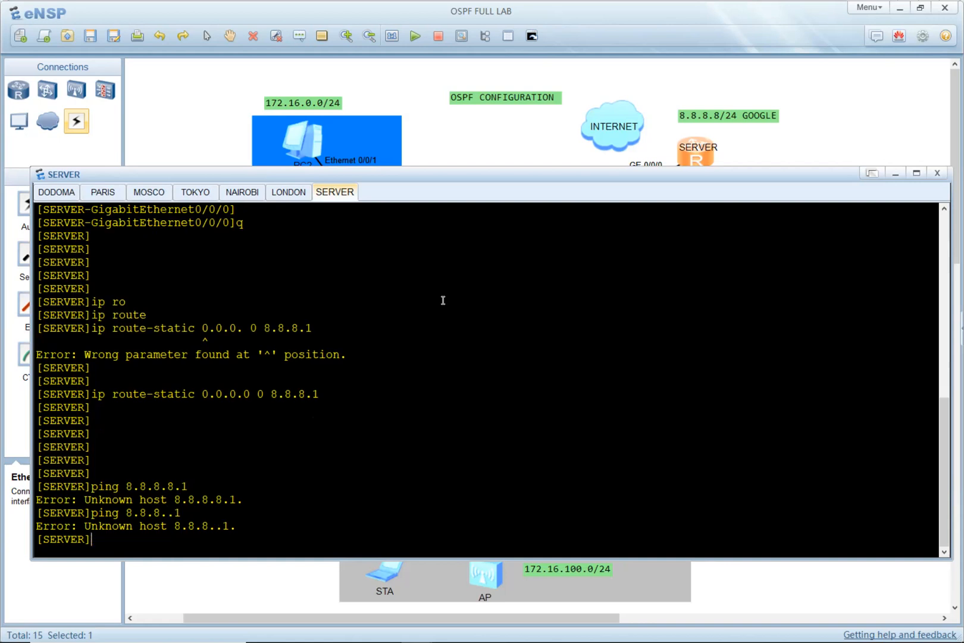
key("Up")
key("Left")
key("Left")
key("BackSpace")
key("Return")
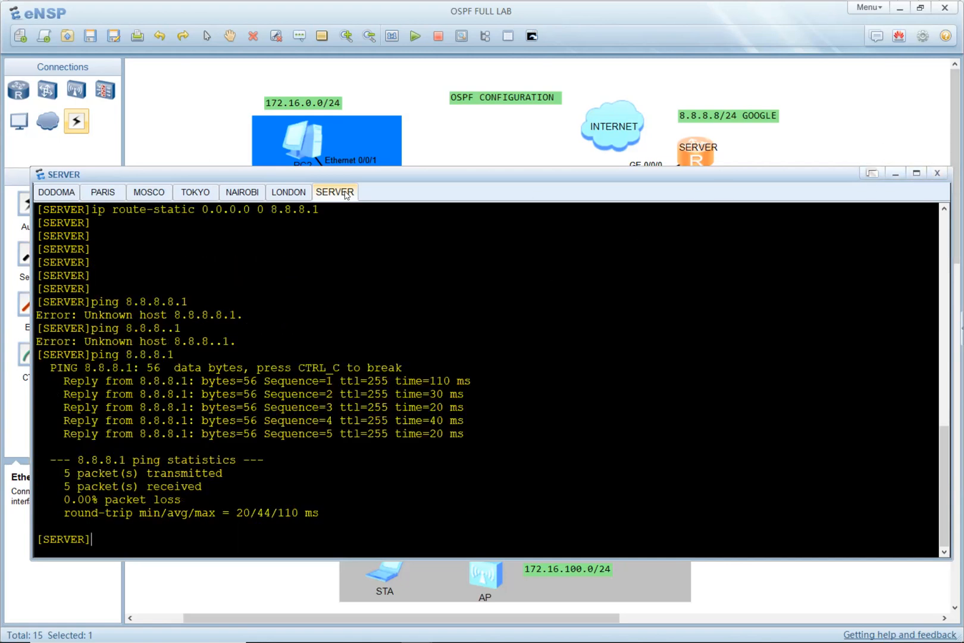
Return to the topology and move the INTERNET cloud back over the SERVER router.
left_click(835, 153)
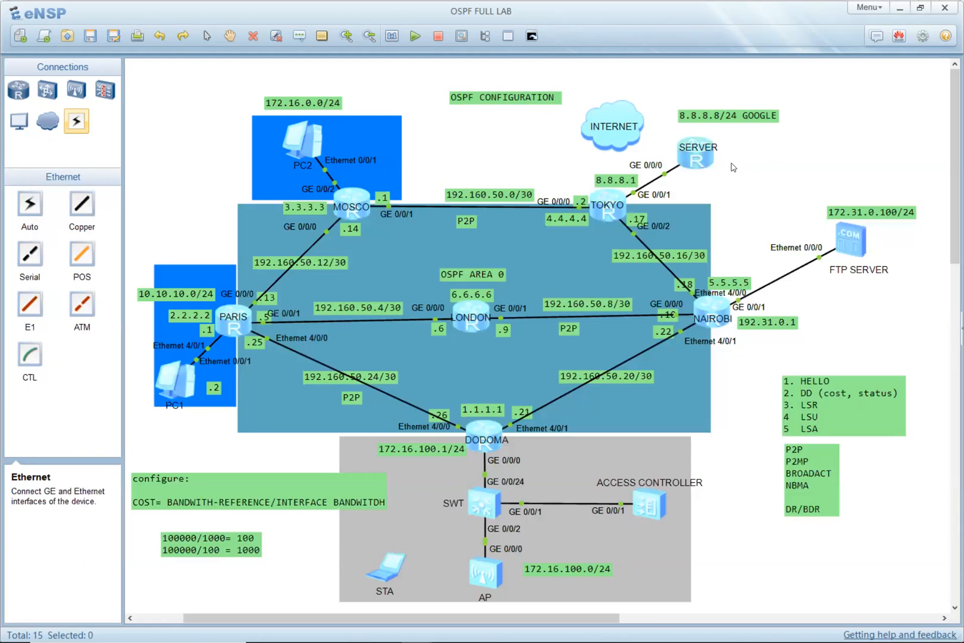
left_click_drag(619, 132, 725, 161)
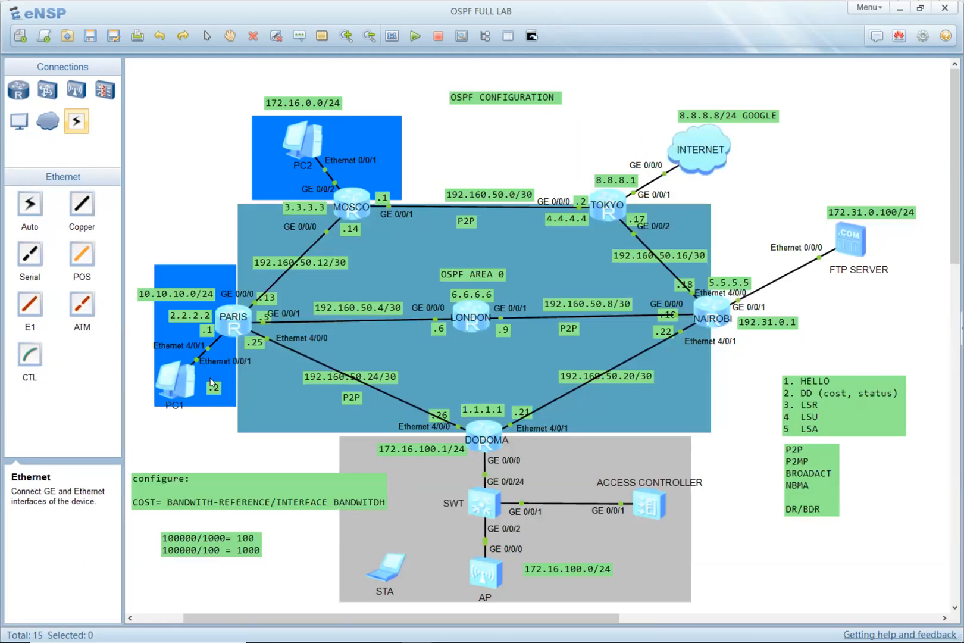
Open PC1's command window and repeat the ping to 8.8.8.8.
double_click(189, 381)
left_click(816, 159)
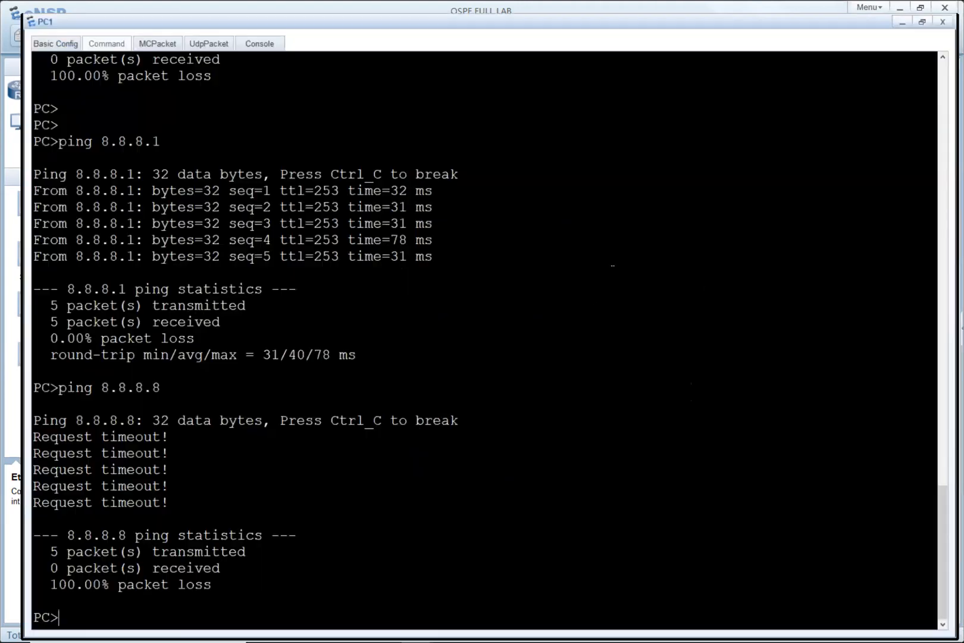
key("Return")
key("Up")
key("Return")
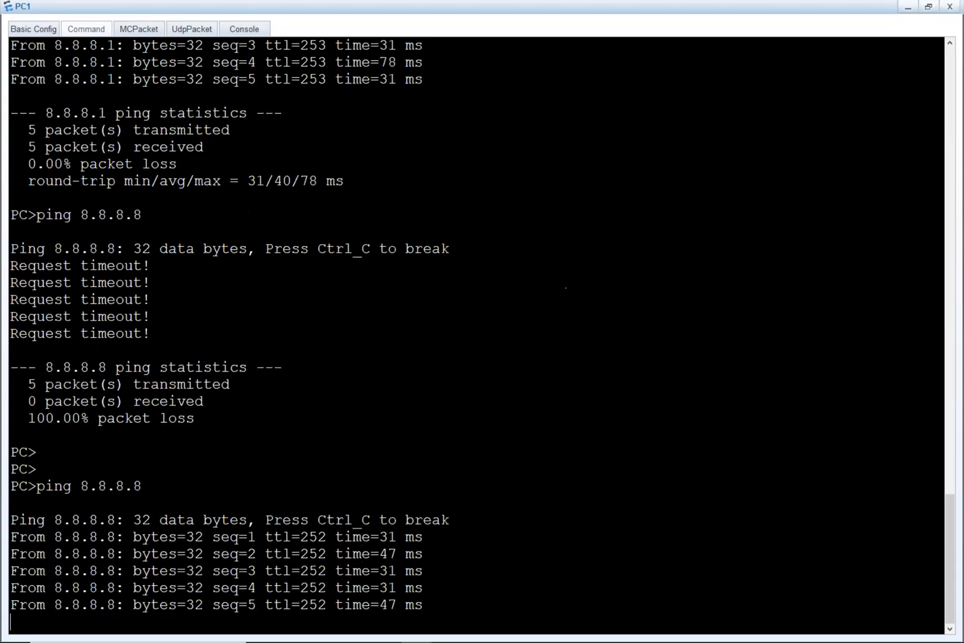
key("alt+Tab")
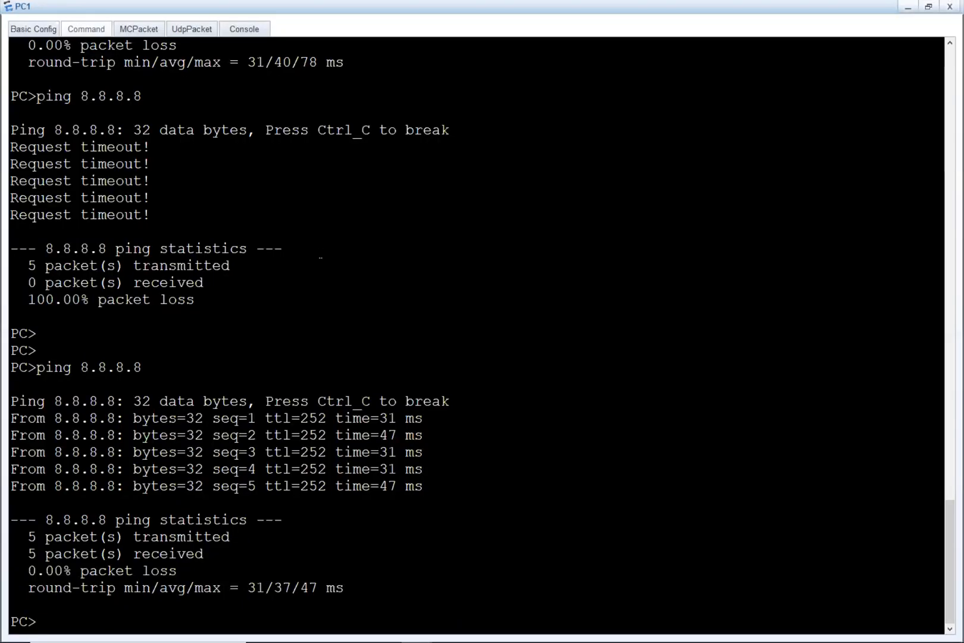
Ping google.com by name from PC1.
key("Return")
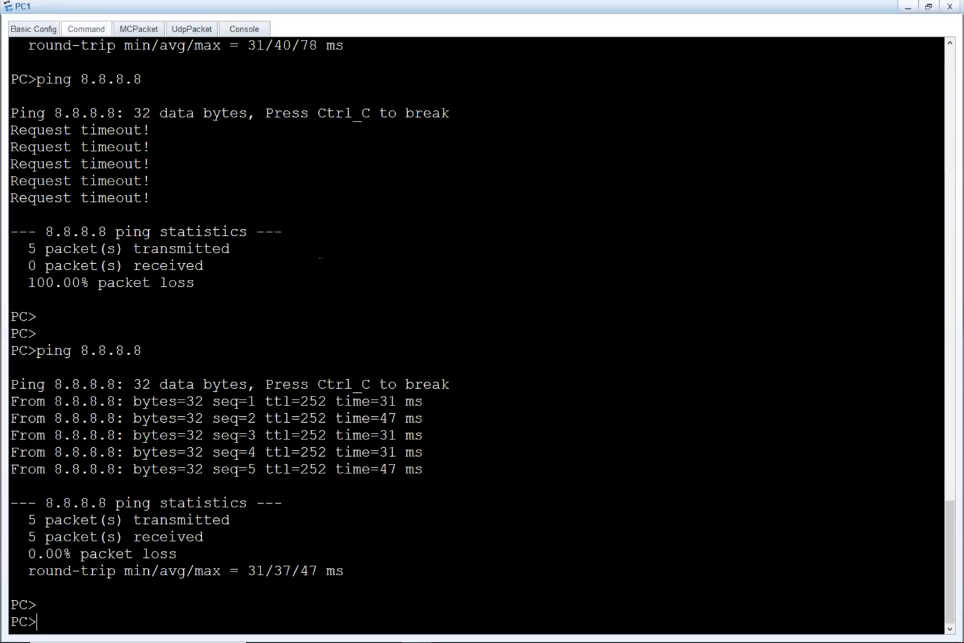
key("Return")
type("poing")
key("BackSpace")
key("BackSpace")
key("BackSpace")
key("BackSpace")
key("BackSpace")
type("ing google,c")
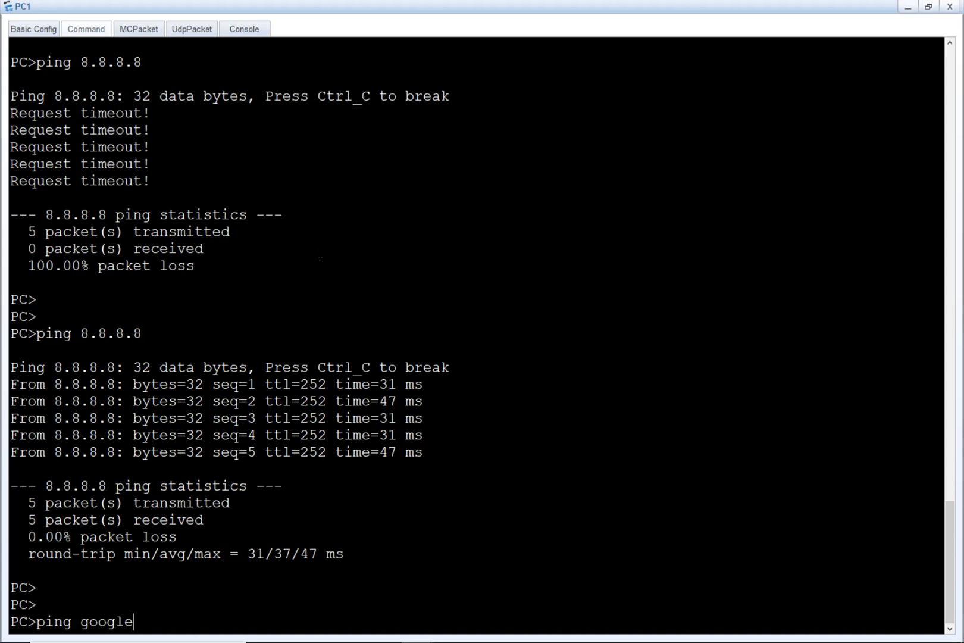
key("BackSpace")
key("BackSpace")
type(",coom")
key("BackSpace")
key("BackSpace")
key("BackSpace")
key("BackSpace")
key("BackSpace")
type(".com")
key("Return")
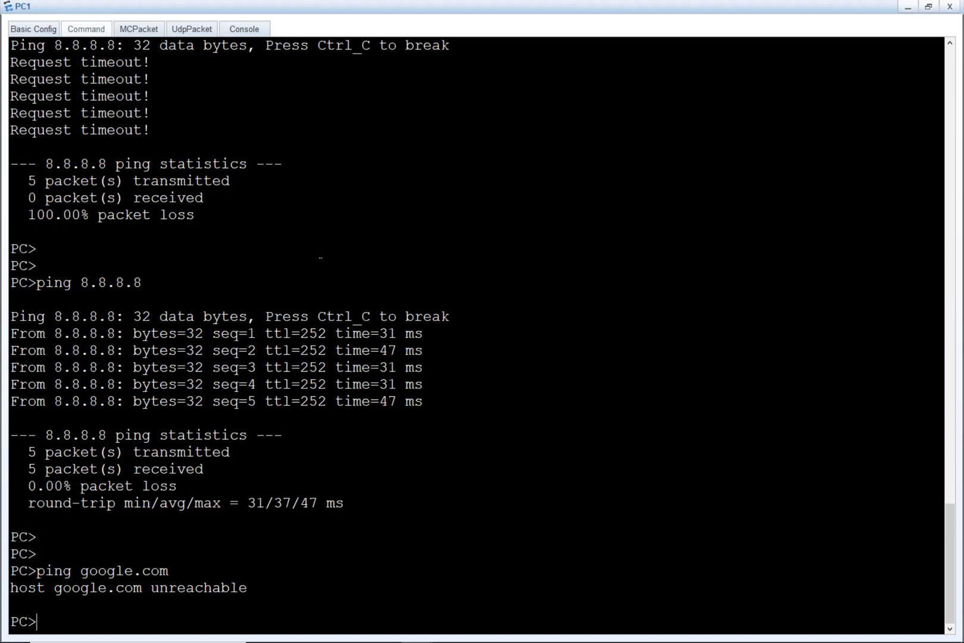
Return to the topology, open the PARIS router's console and enter its system view.
key("alt+Tab")
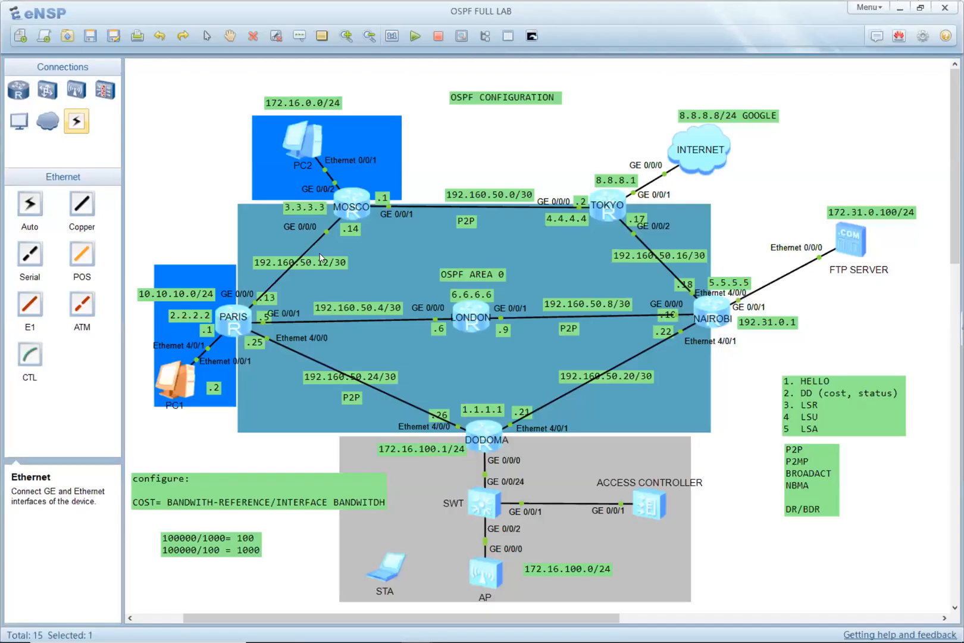
double_click(233, 321)
key("Return")
key("Return")
key("Return")
key("Return")
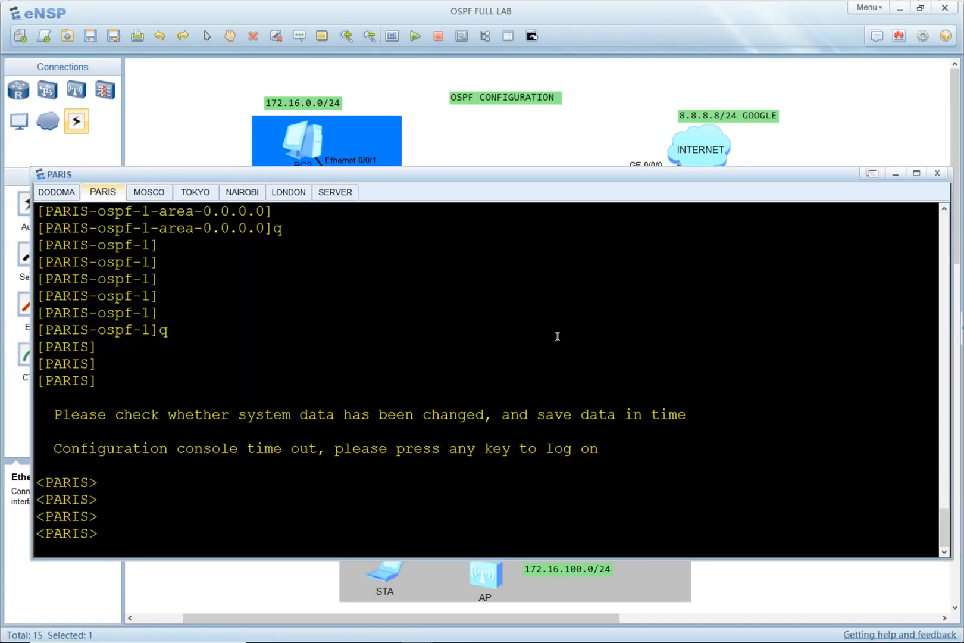
type("sys")
key("Return")
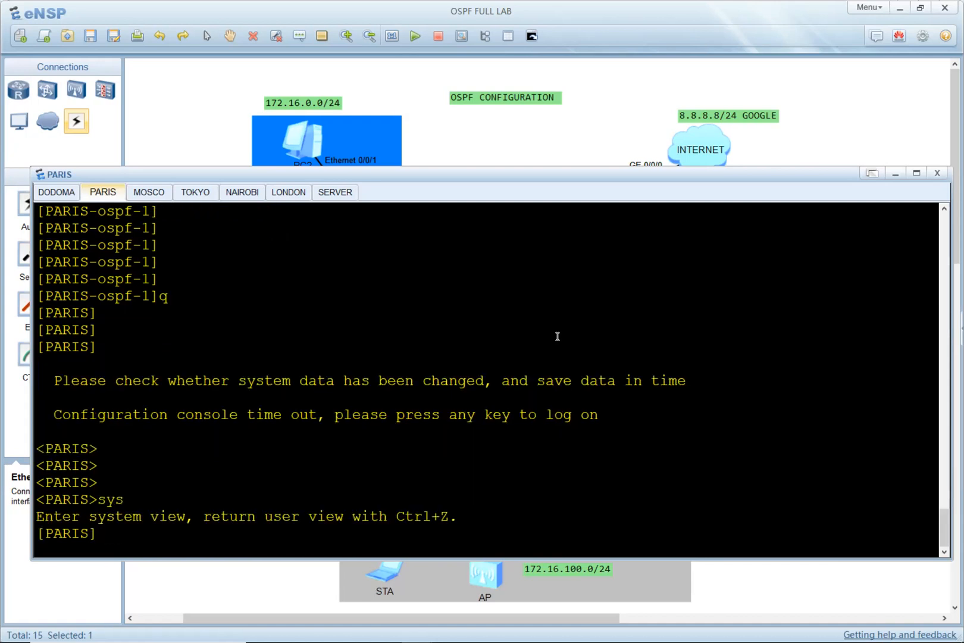
Try to look up the syntax of a host ip command on PARIS, and clear the entry.
type("host ip ?")
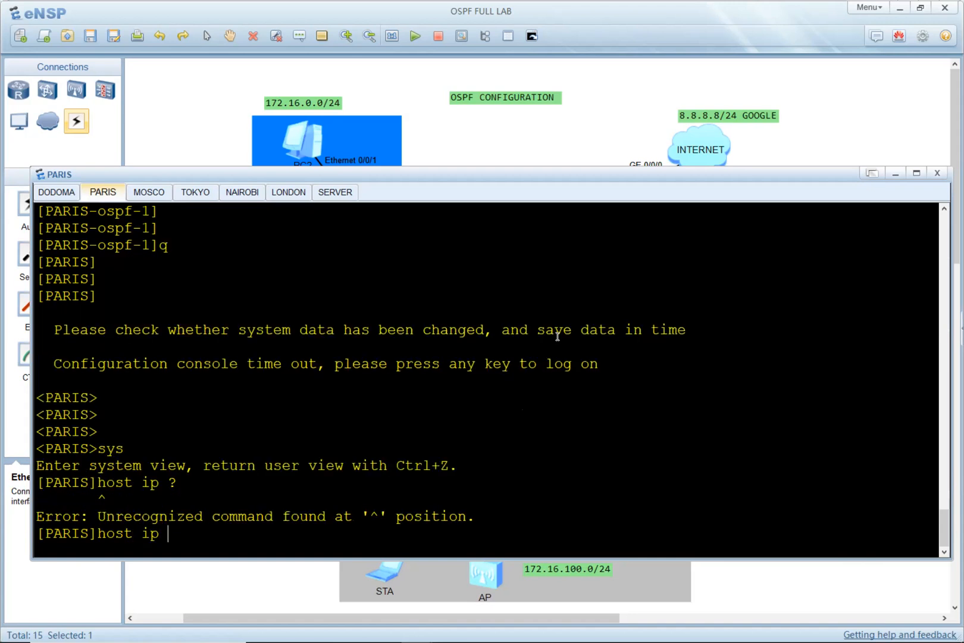
key("BackSpace")
key("BackSpace")
key("BackSpace")
key("BackSpace")
key("BackSpace")
key("BackSpace")
key("BackSpace")
Map the host name google.com to 8.8.8.8 on PARIS with the ip host command, consulting the syntax help for each argument.
type("ip ho")
key("Tab")
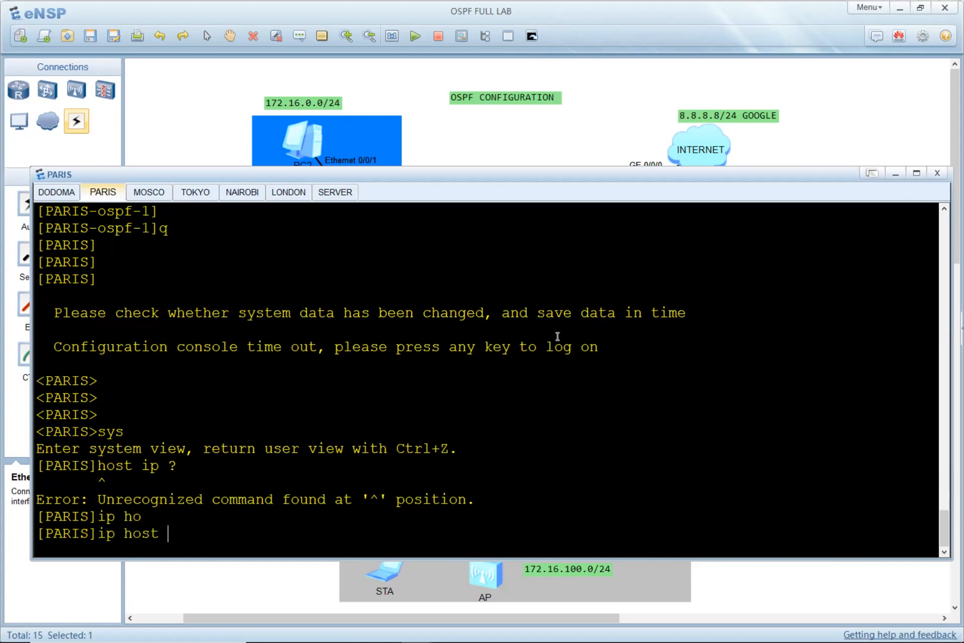
type("?>")
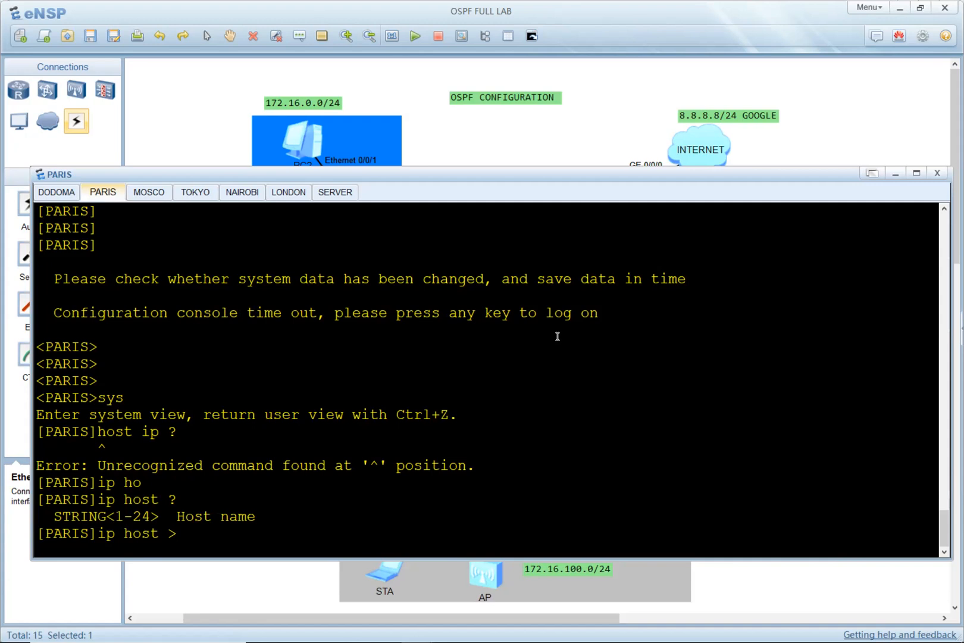
type("goo")
key("BackSpace")
key("BackSpace")
key("BackSpace")
key("BackSpace")
type("google.com ?")
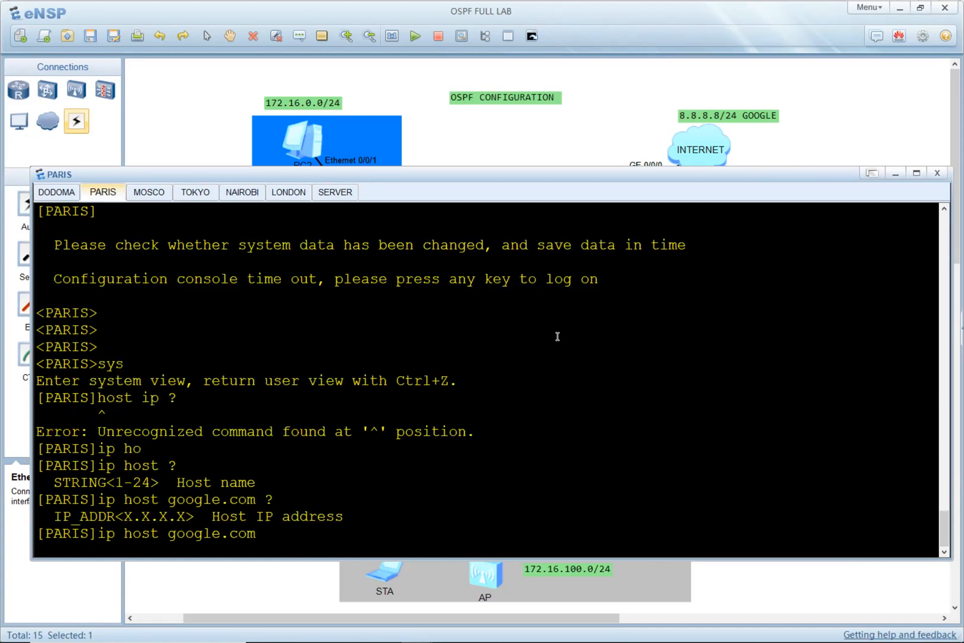
type("8.8.8")
key("Return")
key("Return")
key("Return")
key("Return")
Display the current view's configuration on PARIS and examine the host name and address in the ip host entry.
type("dis this")
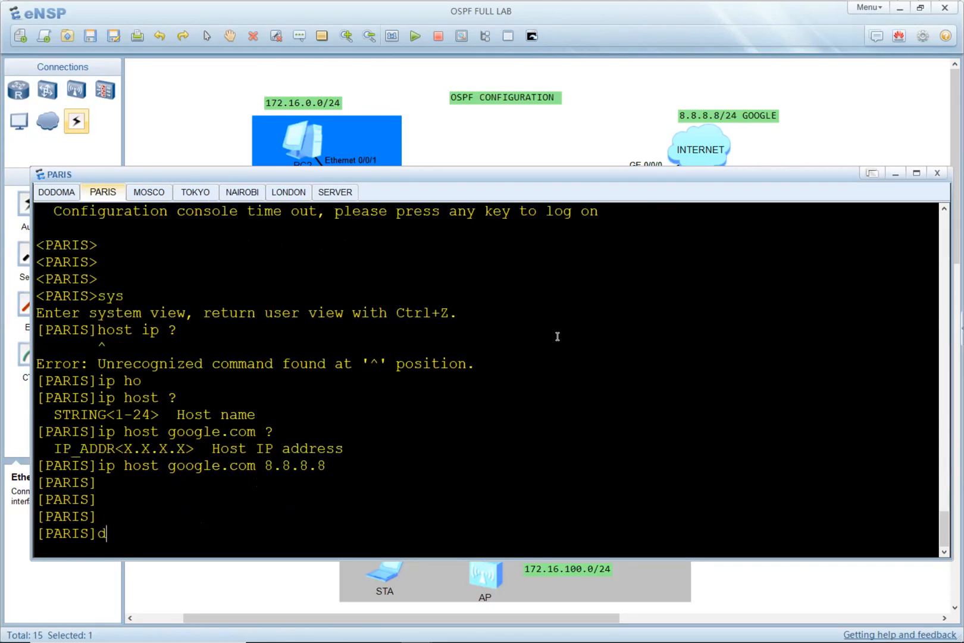
key("Return")
left_click_drag(270, 415, 36, 415)
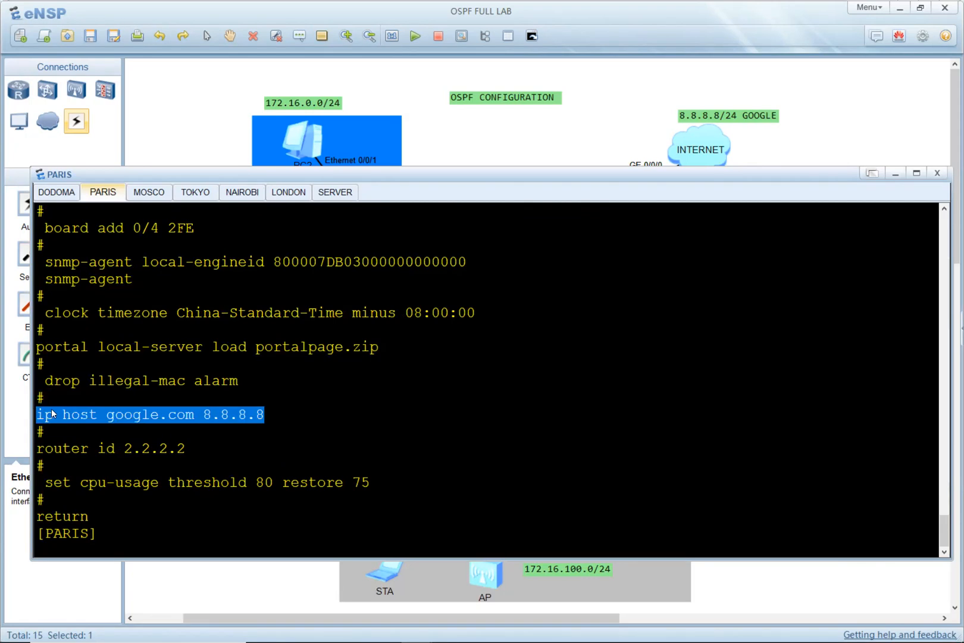
left_click_drag(271, 414, 54, 411)
left_click_drag(264, 414, 205, 415)
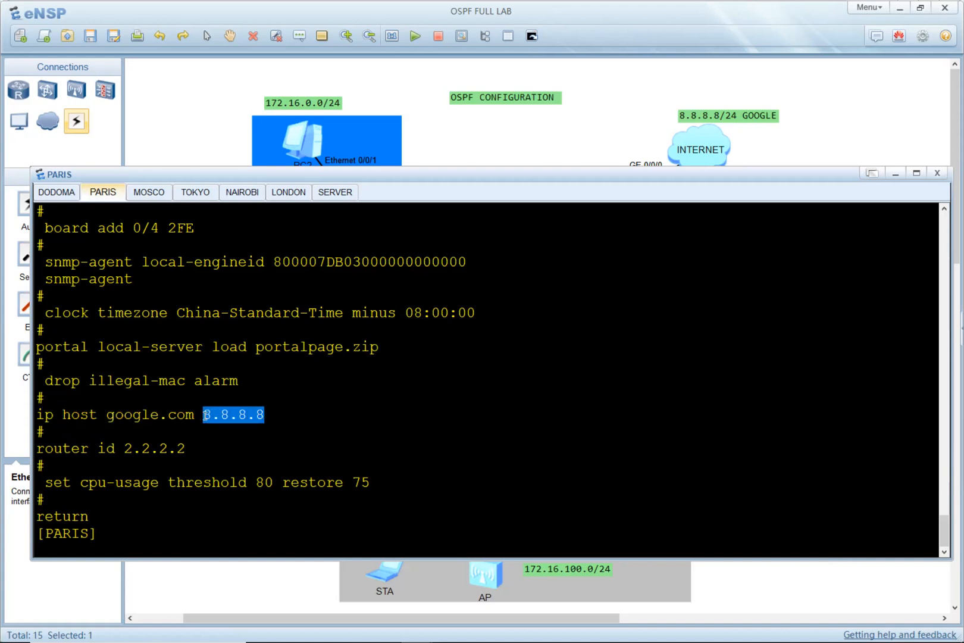
left_click(205, 415)
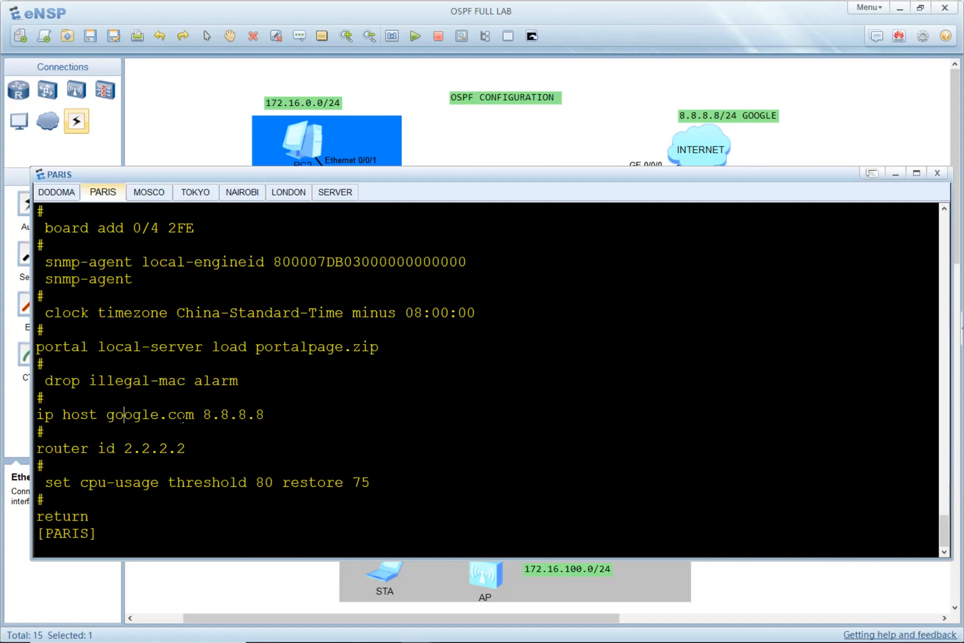
left_click_drag(194, 415, 107, 415)
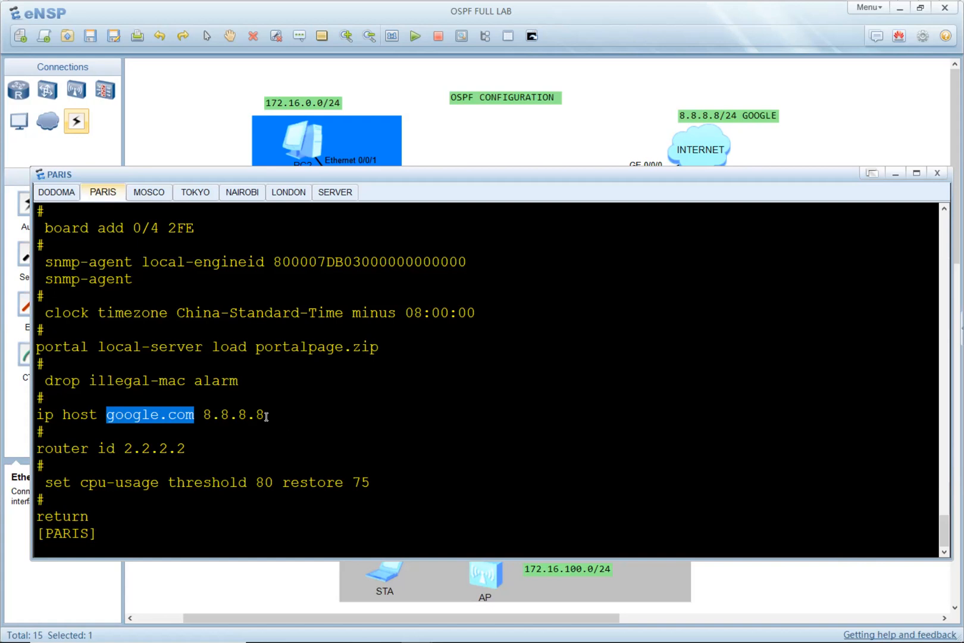
left_click_drag(266, 415, 204, 415)
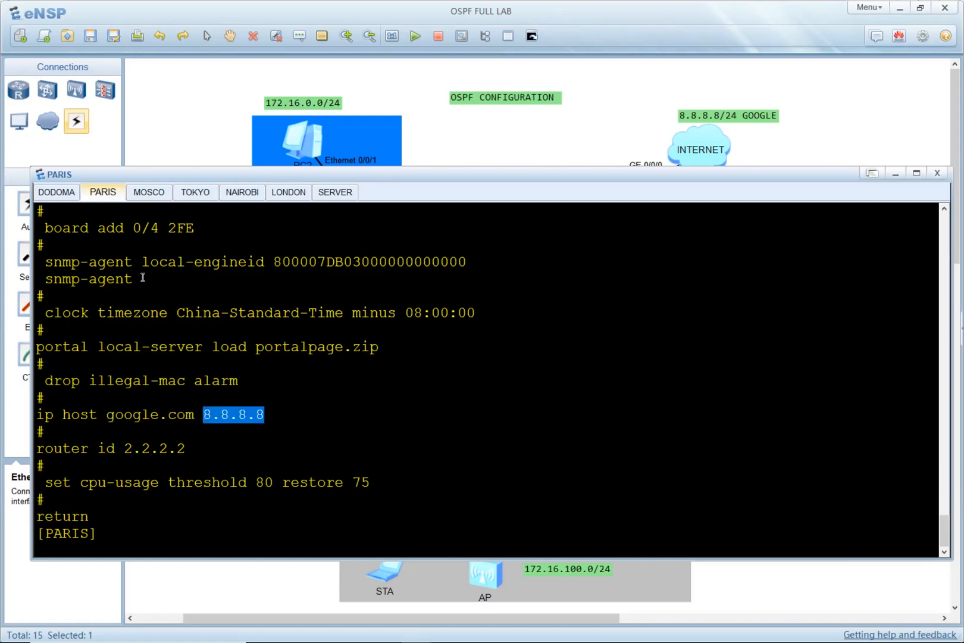
Switch to PC1's command window and repeat the ping to google.com.
key("alt+Tab")
key("alt+Tab")
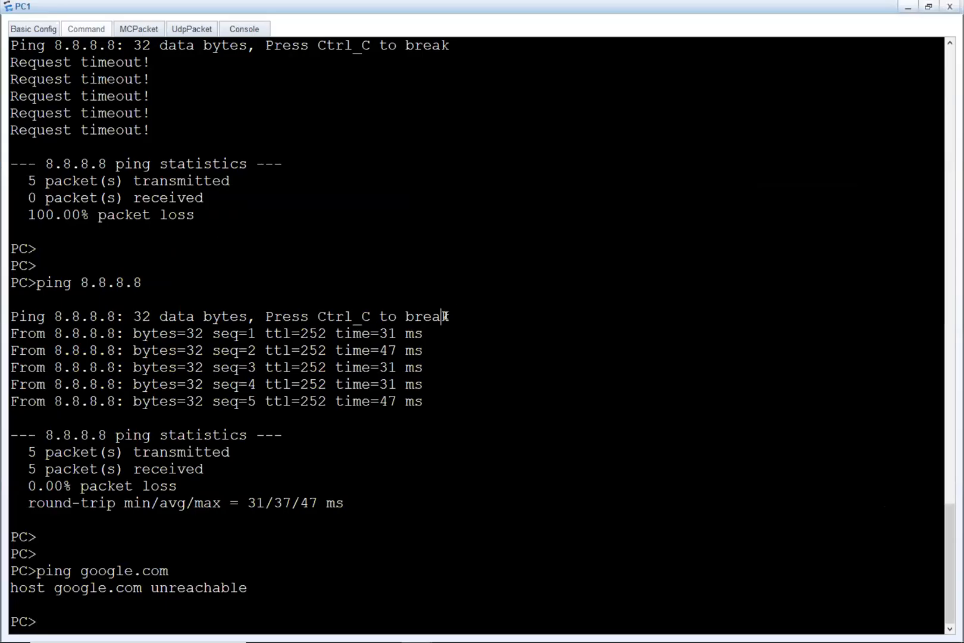
key("Return")
key("Return")
key("Up")
key("Return")
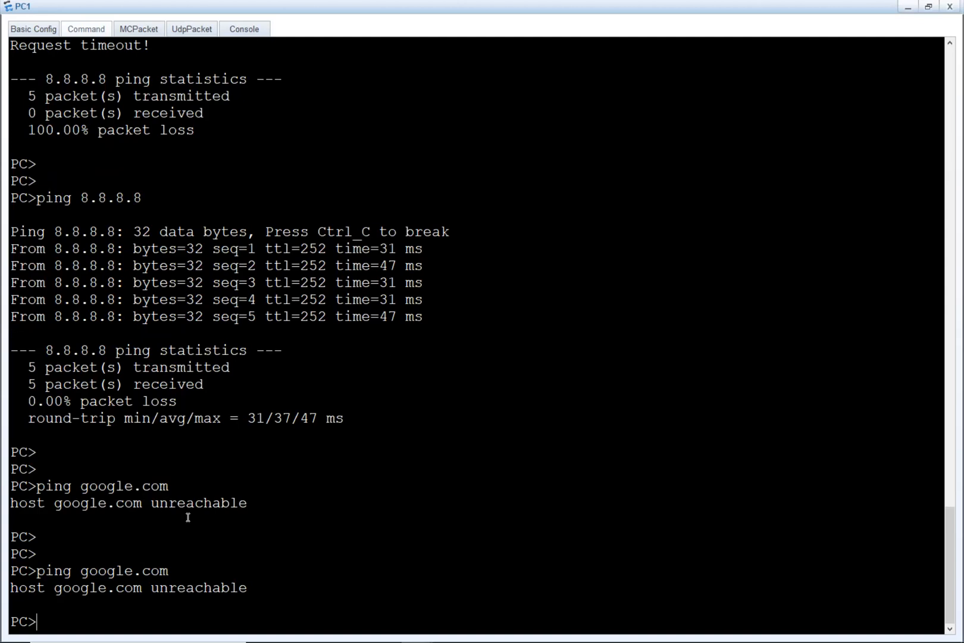
Return to the PARIS console and copy the host name google.com from the ip host entry.
key("alt+Tab")
left_click(267, 370)
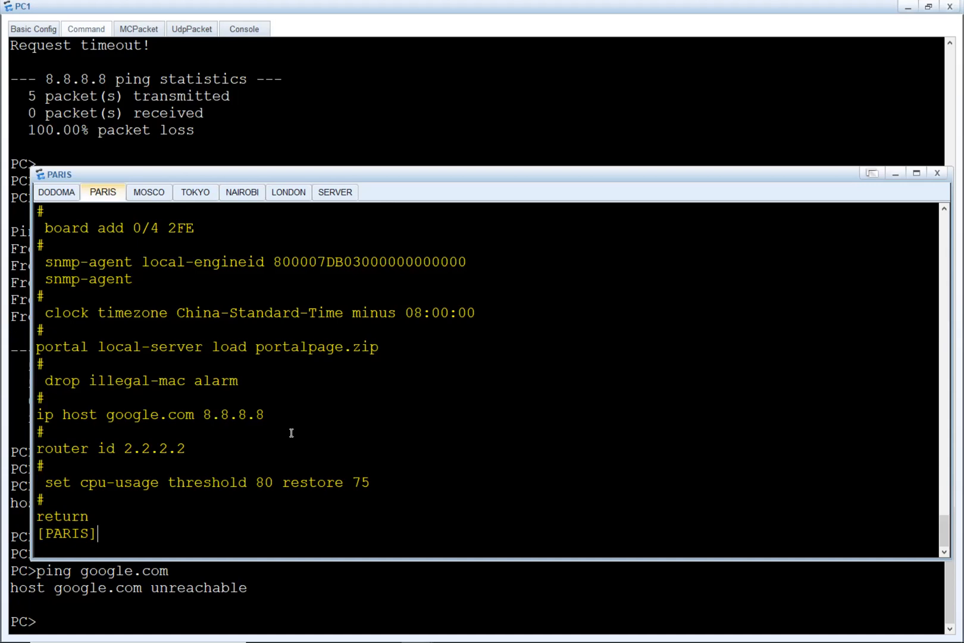
left_click_drag(203, 415, 108, 420)
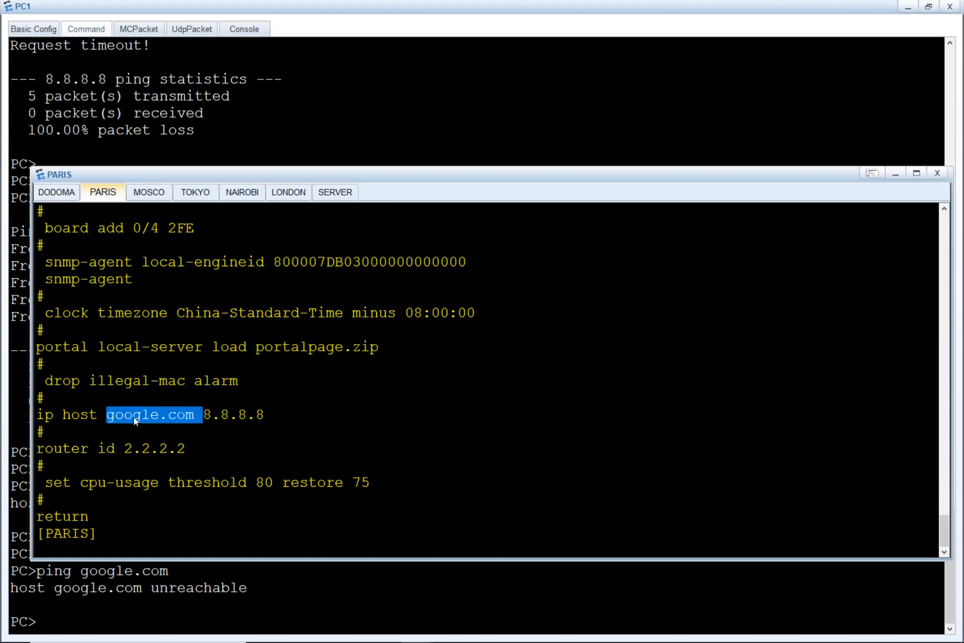
right_click(133, 416)
left_click(179, 427)
Ping the copied host name google.com from PC1's command window.
key("alt+Tab")
key("alt+Tab")
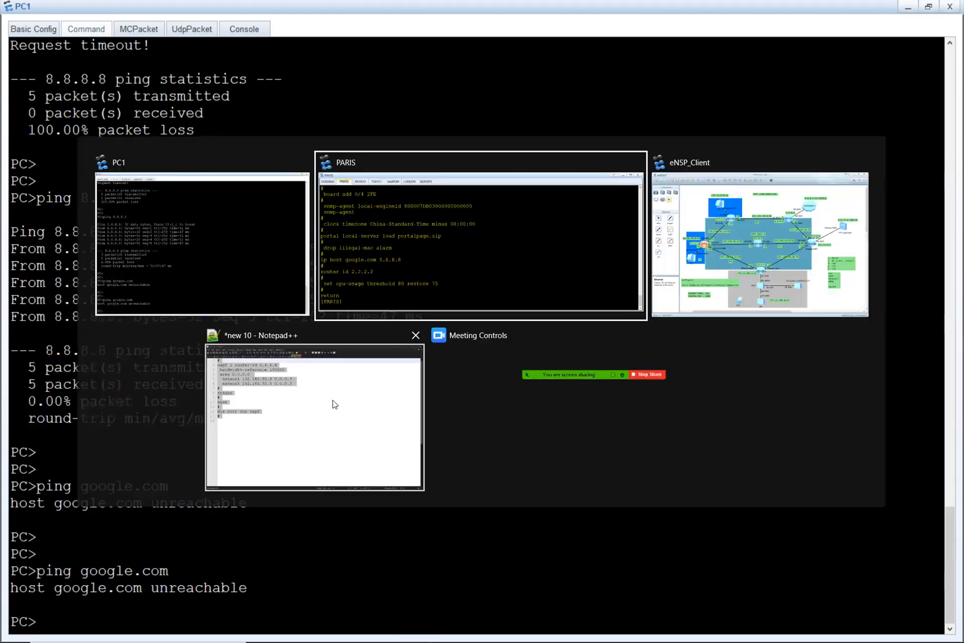
key("alt+Tab")
left_click(57, 450)
type("ping ")
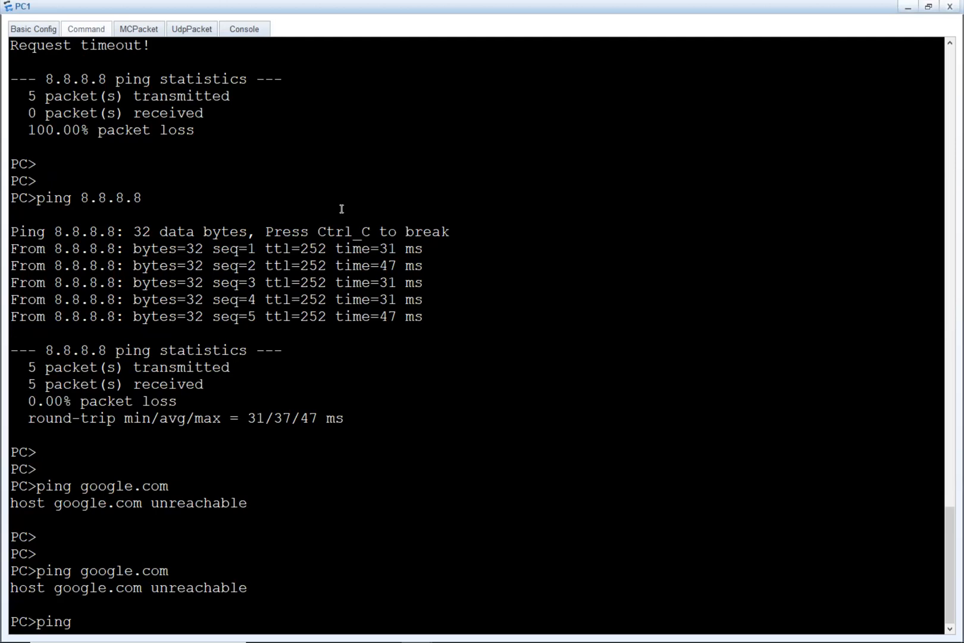
type("google.com")
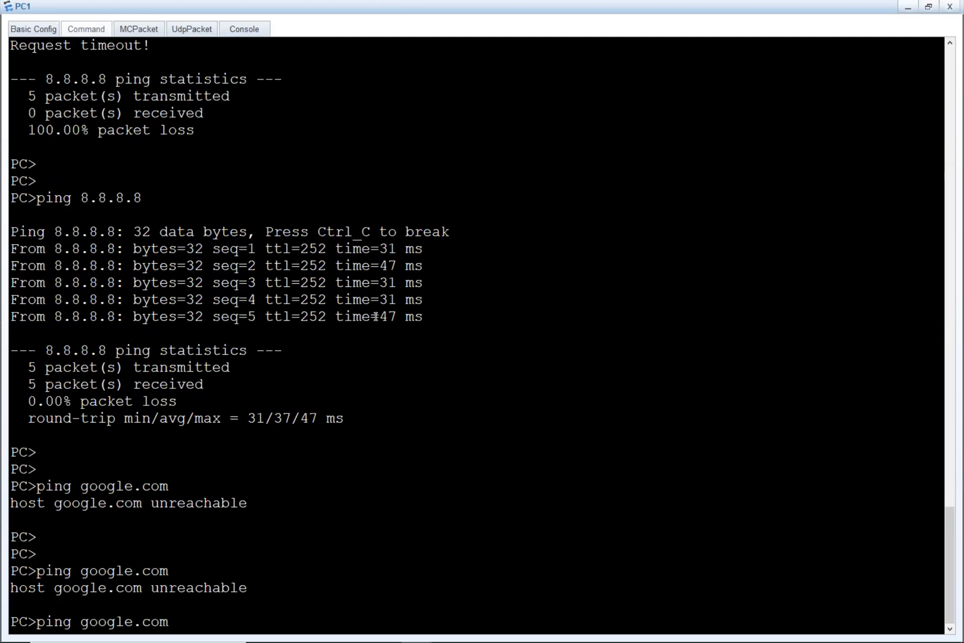
key("Return")
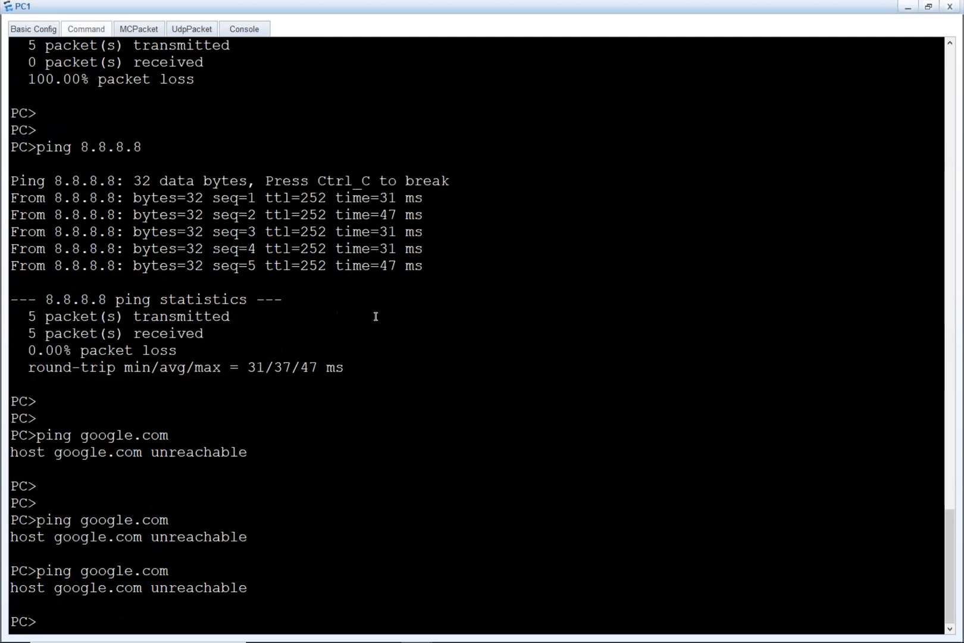
key("Return")
key("Return")
key("Return")
key("Return")
Bring the PARIS console back to the front and minimize PC1's window.
key("alt+Tab")
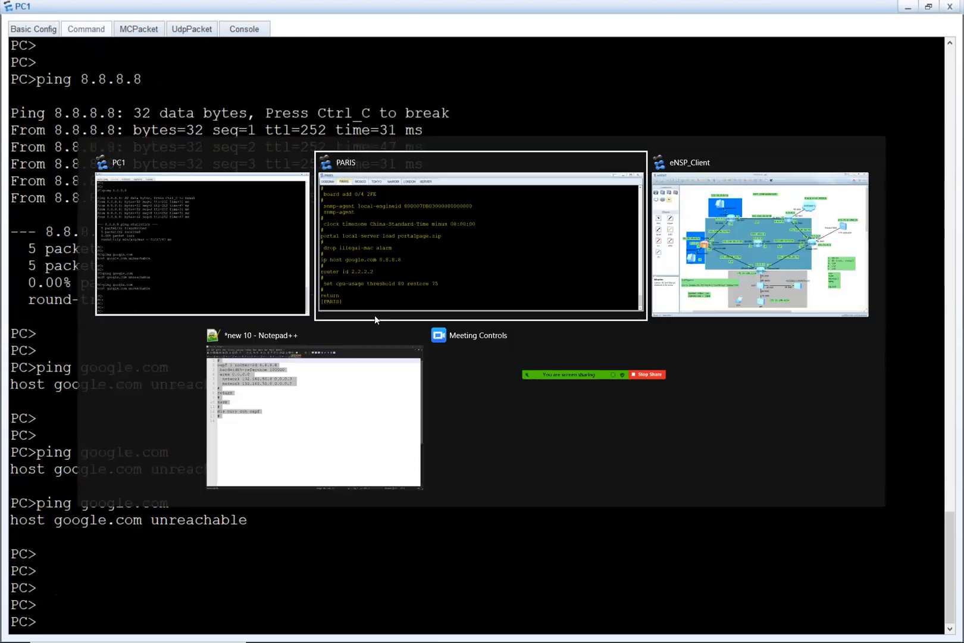
key("alt+Tab")
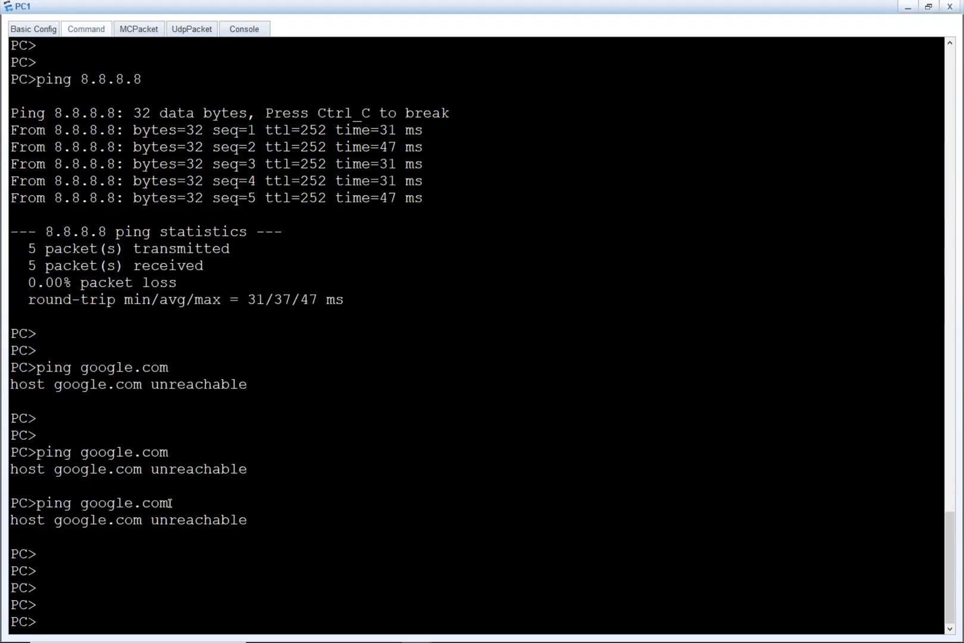
key("alt+Tab")
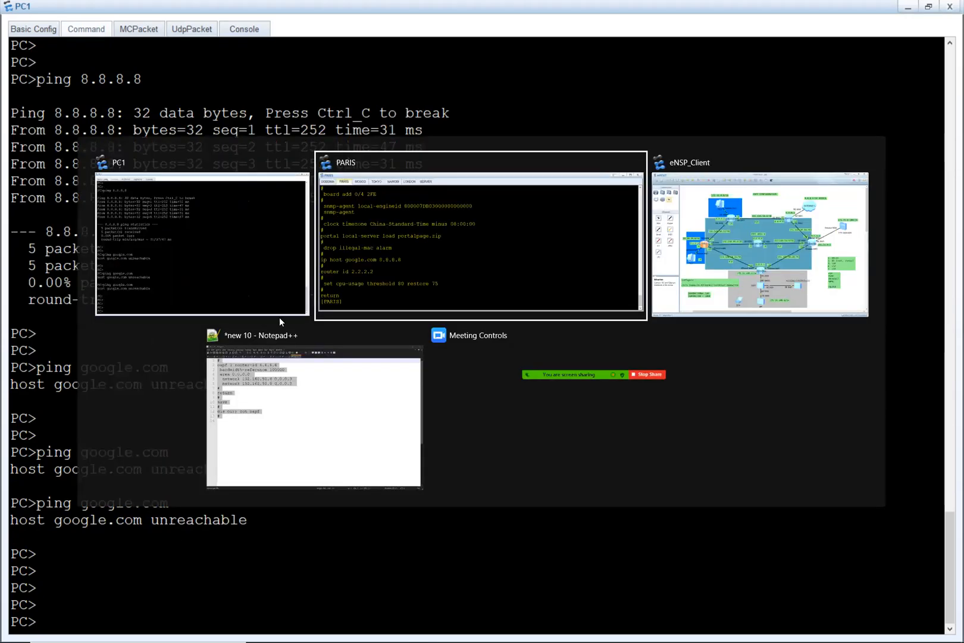
left_click(384, 268)
left_click(469, 85)
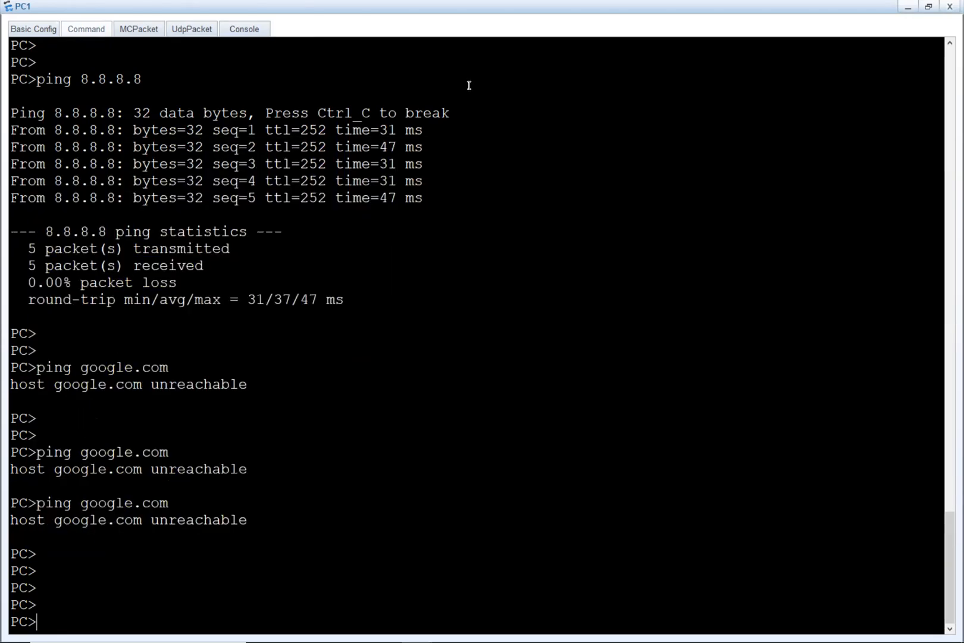
key("alt+Tab")
left_click(487, 252)
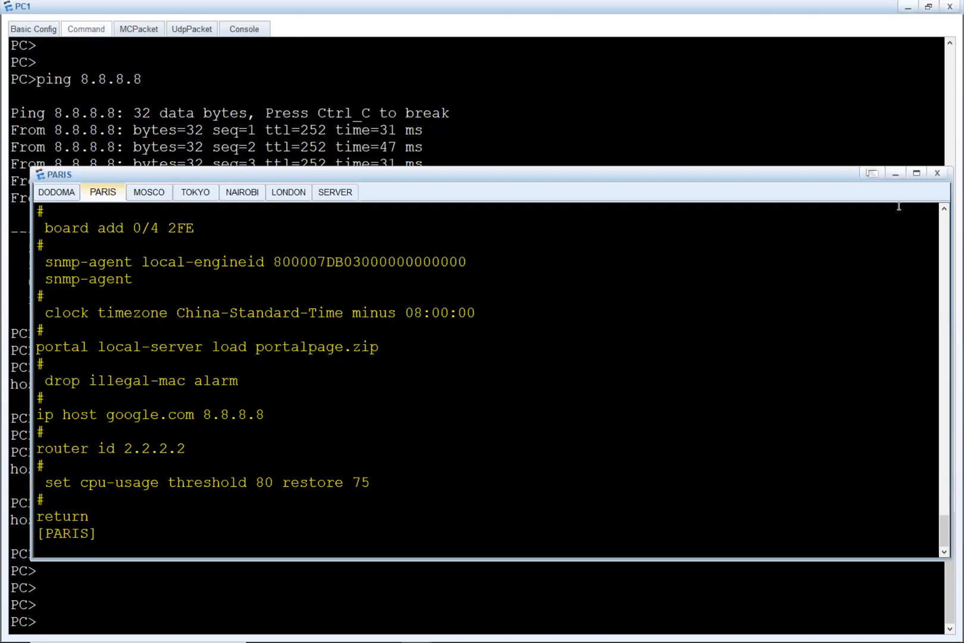
left_click(908, 8)
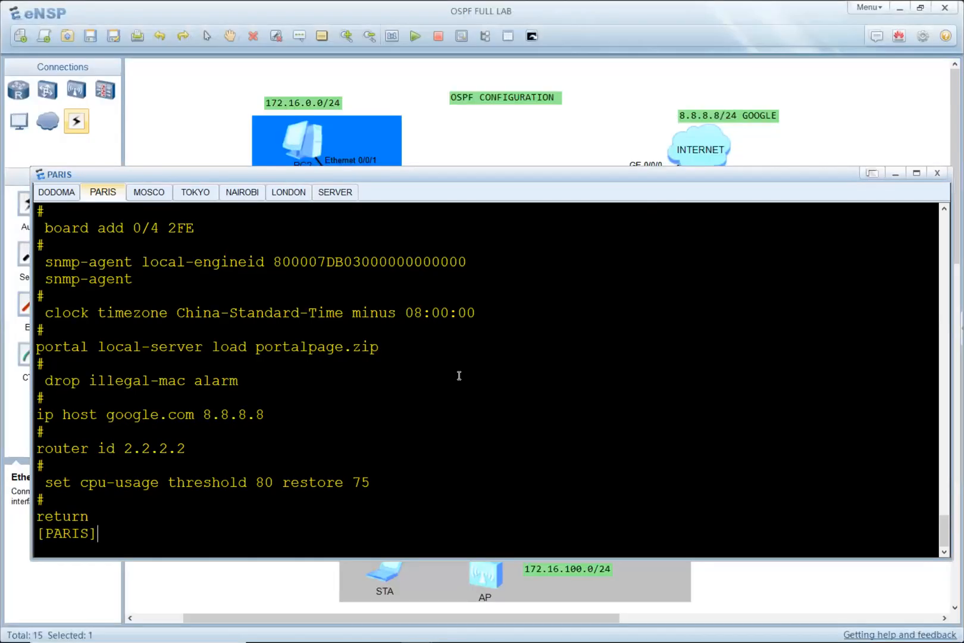
Leave the system view on PARIS and return to its user view.
key("Return")
key("Return")
key("Return")
type("q")
key("Return")
key("Return")
key("Return")
key("Return")
key("Return")
key("Return")
key("Return")
Ping 8.8.8.8 and google.com from PARIS, and compare the host name with the replying address.
type("ping 8.8.8.8")
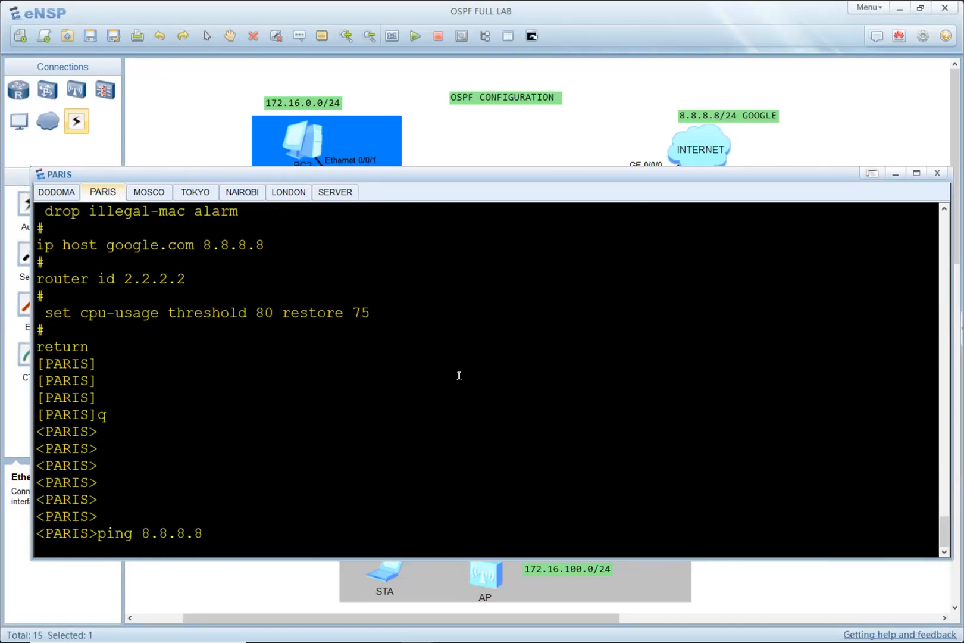
key("Return")
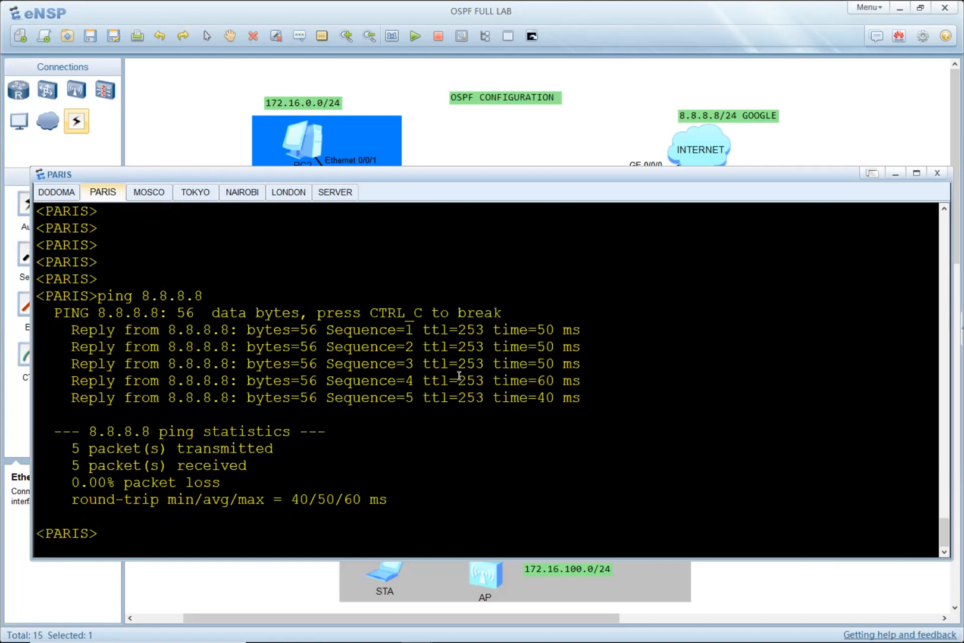
type("ping google.com")
key("Return")
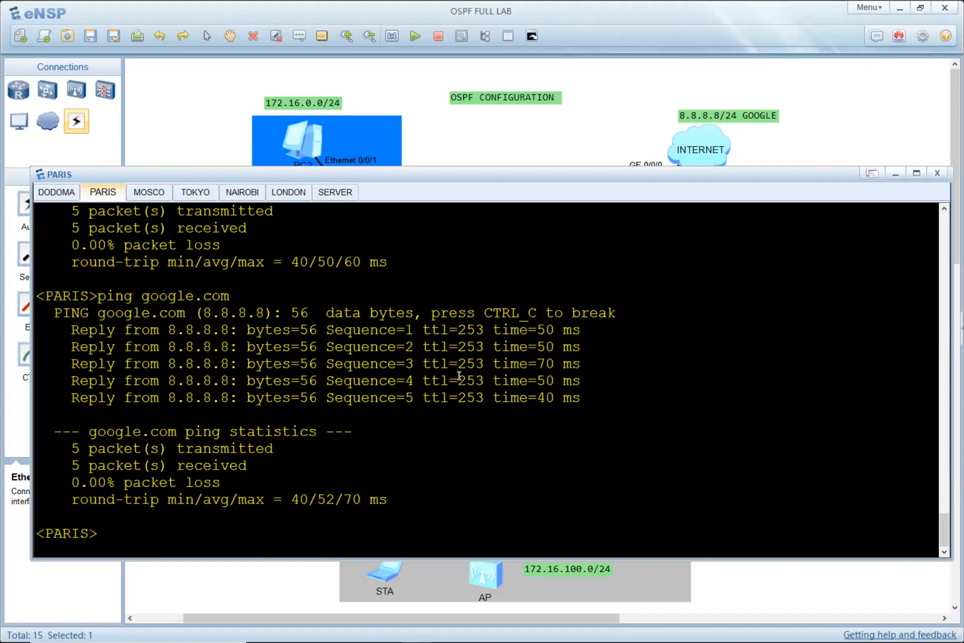
left_click_drag(141, 296, 227, 298)
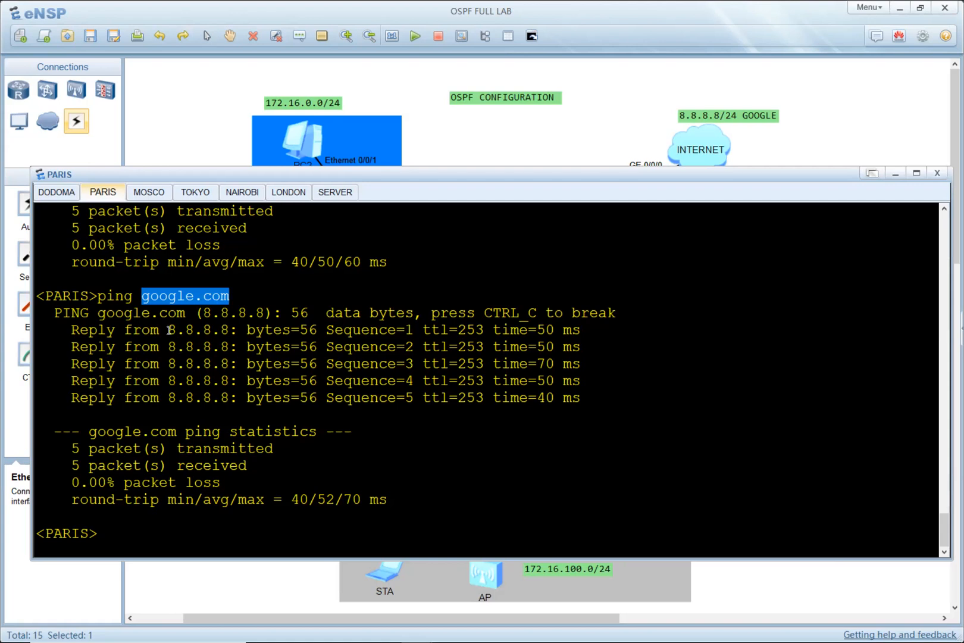
left_click_drag(176, 329, 189, 329)
left_click_drag(145, 297, 234, 299)
left_click_drag(171, 329, 232, 332)
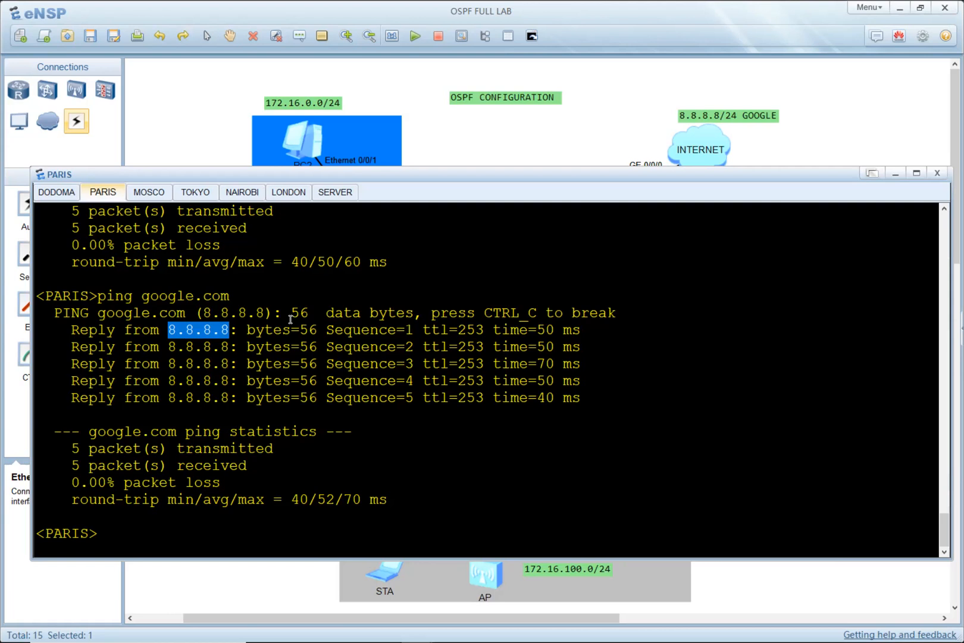
Go to the topology and reopen the PARIS router's console at a fresh prompt.
left_click(816, 144)
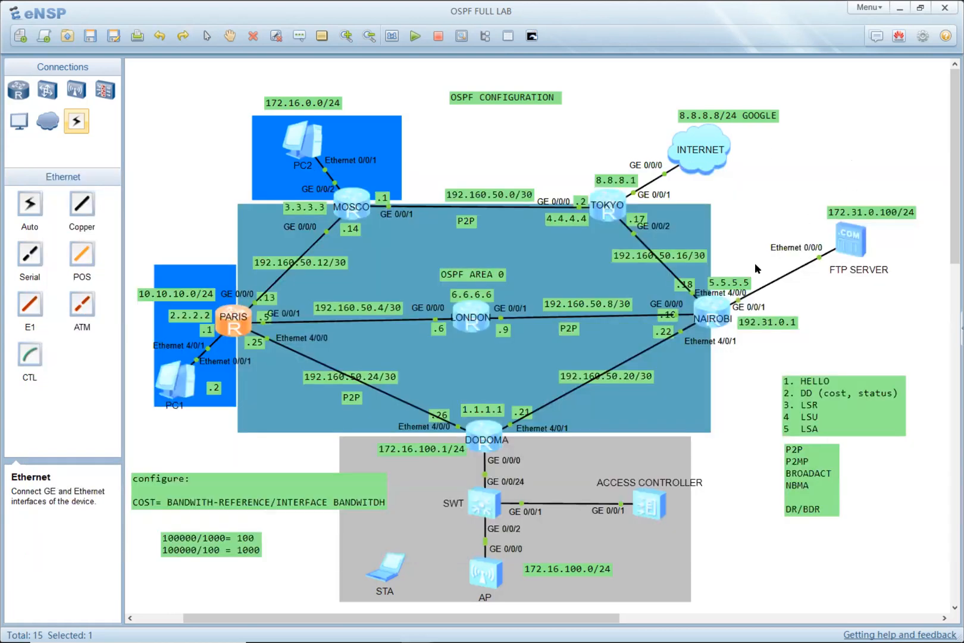
left_click(748, 199)
double_click(234, 325)
key("Return")
key("Return")
Enter the dis ip routing-table command on PARIS without running it.
type("dis ")
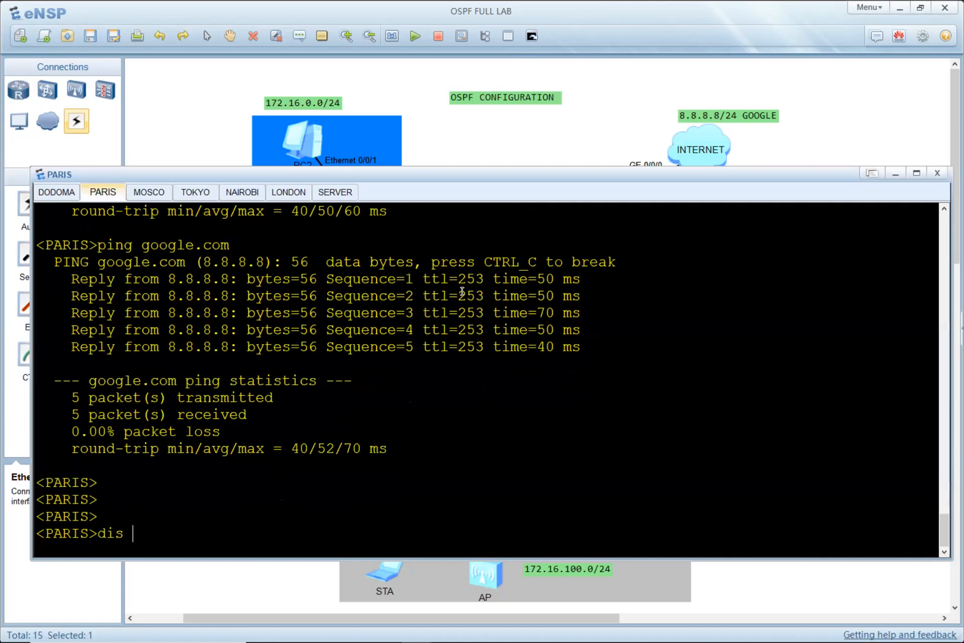
type("ip")
key("BackSpace")
key("BackSpace")
key("BackSpace")
key("BackSpace")
key("BackSpace")
key("BackSpace")
type("dis ip ro")
key("Tab")
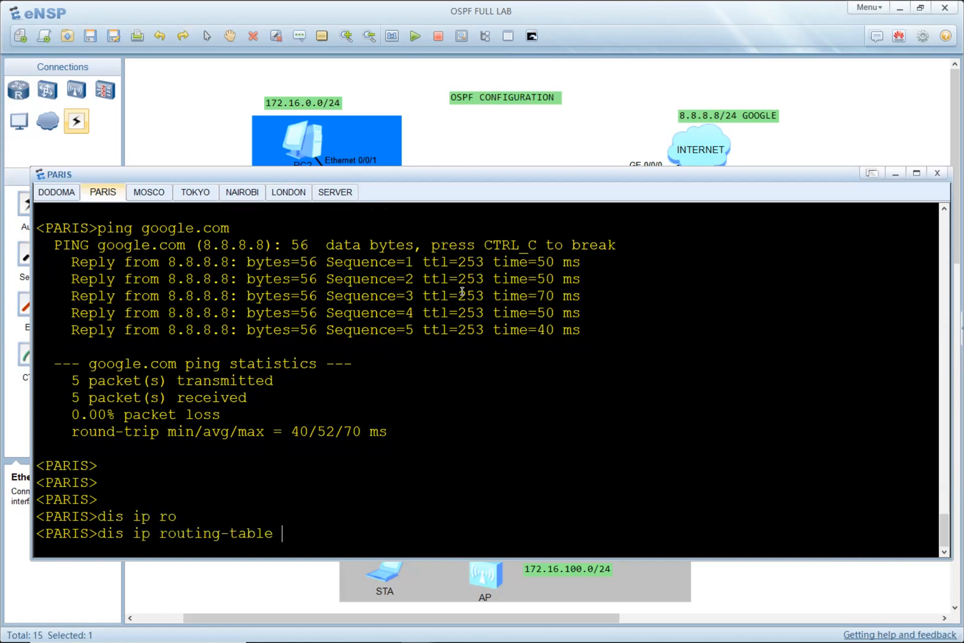
key("Tab")
Look up the FTP server's address 172.31.0.100 in PARIS's IP routing table, checking the address against the topology.
key("alt+Tab")
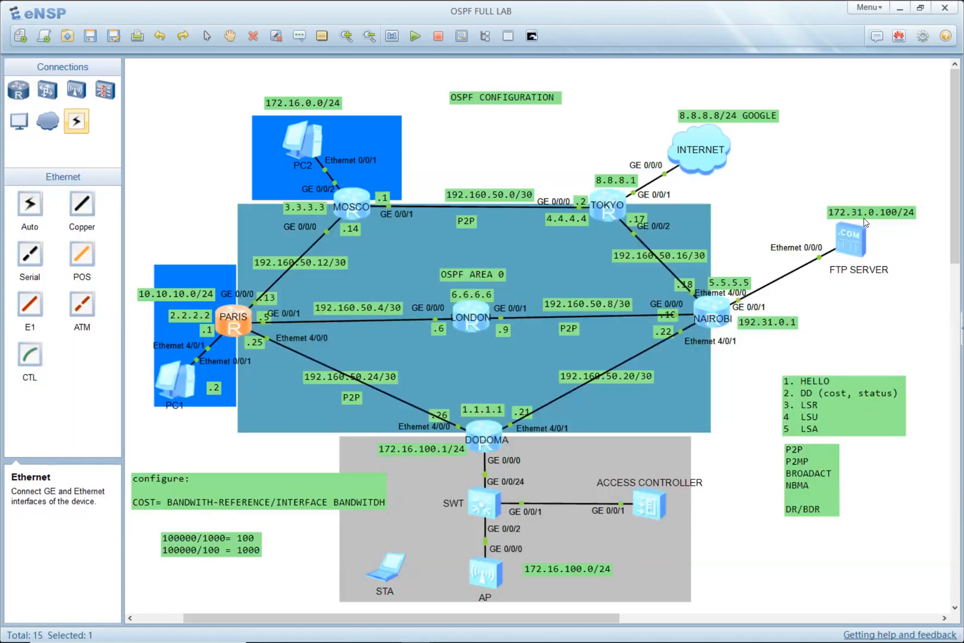
key("alt+Tab")
type("172.1")
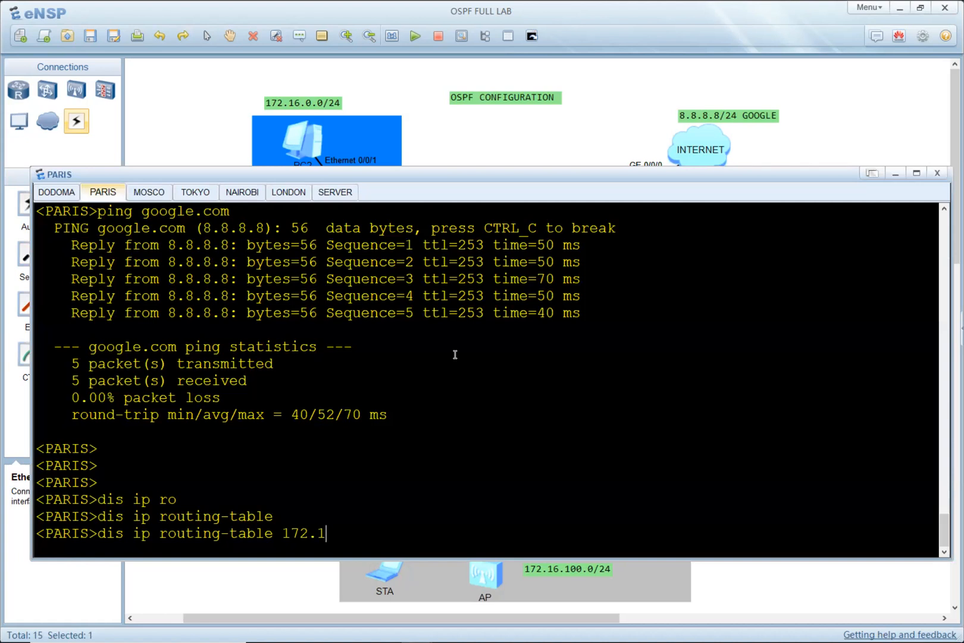
key("BackSpace")
key("alt+Tab")
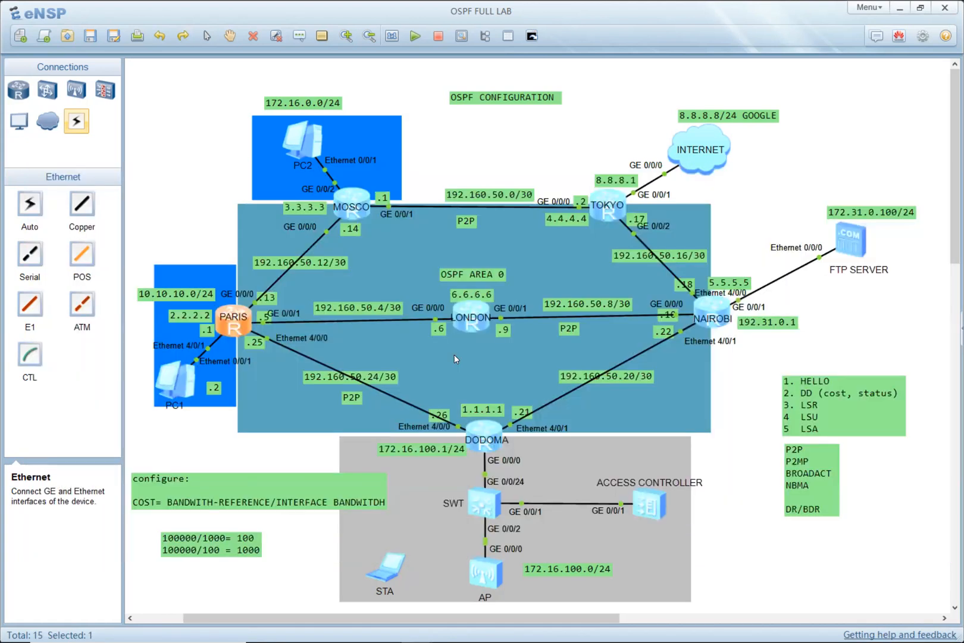
key("alt+Tab")
type("31.0.")
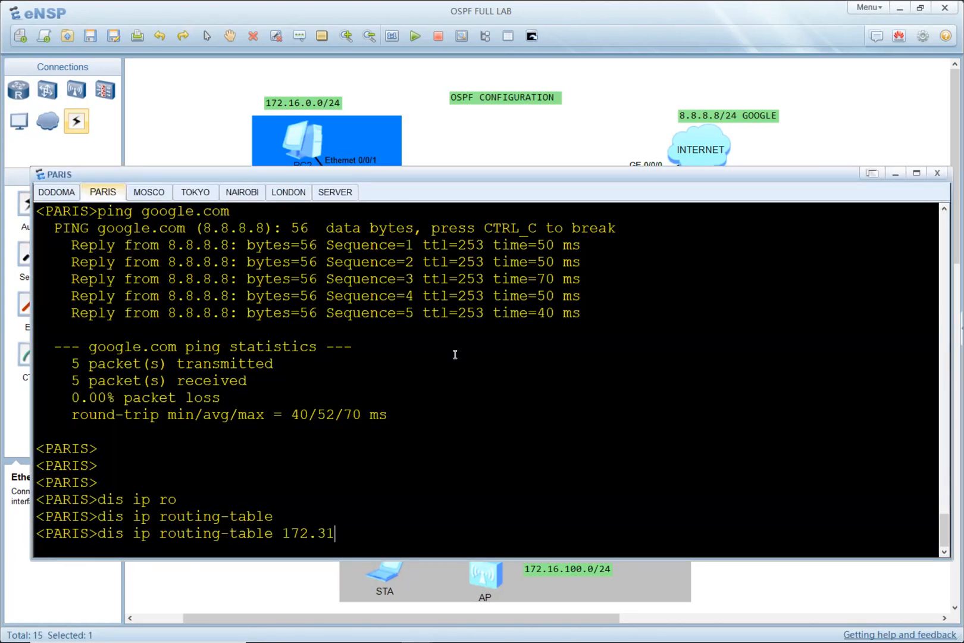
key("alt+Tab")
key("alt+Tab")
type("1-")
type("00")
key("BackSpace")
key("BackSpace")
key("BackSpace")
type("00")
key("Return")
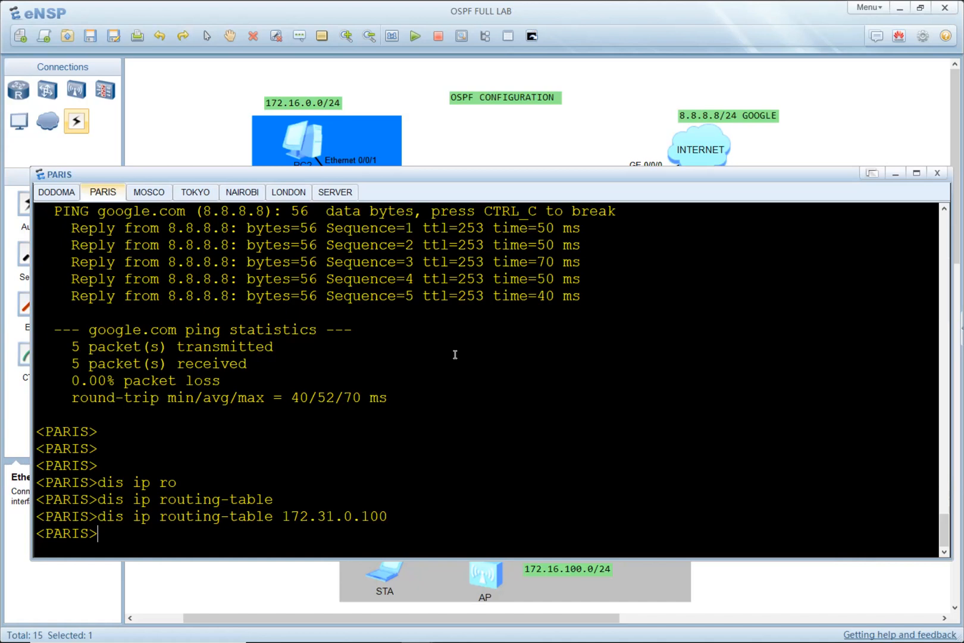
Open NAIROBI's console from the topology, maximize it and wake the timed-out session to a prompt.
key("alt+Tab")
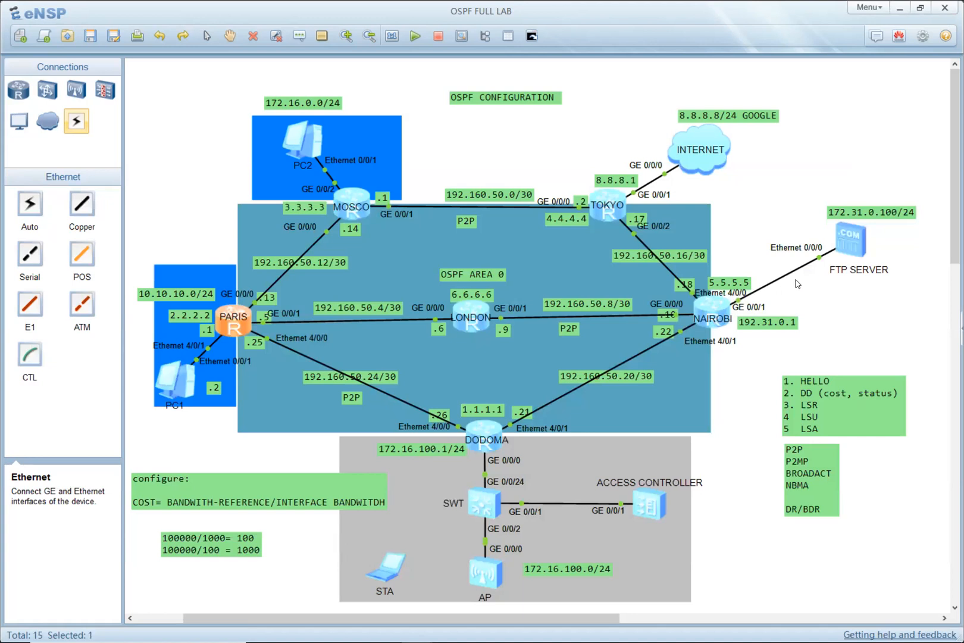
double_click(721, 311)
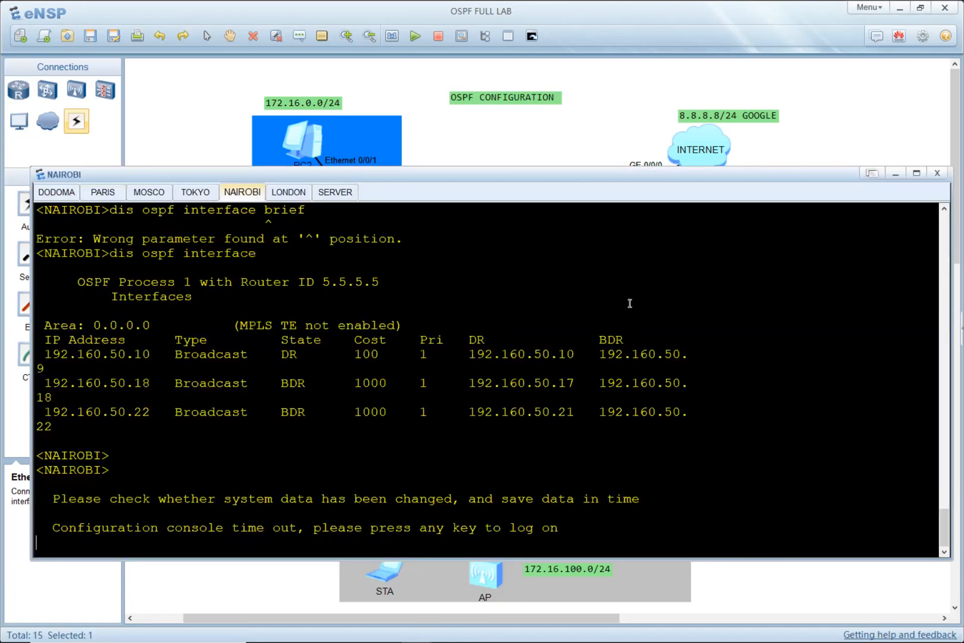
left_click(916, 173)
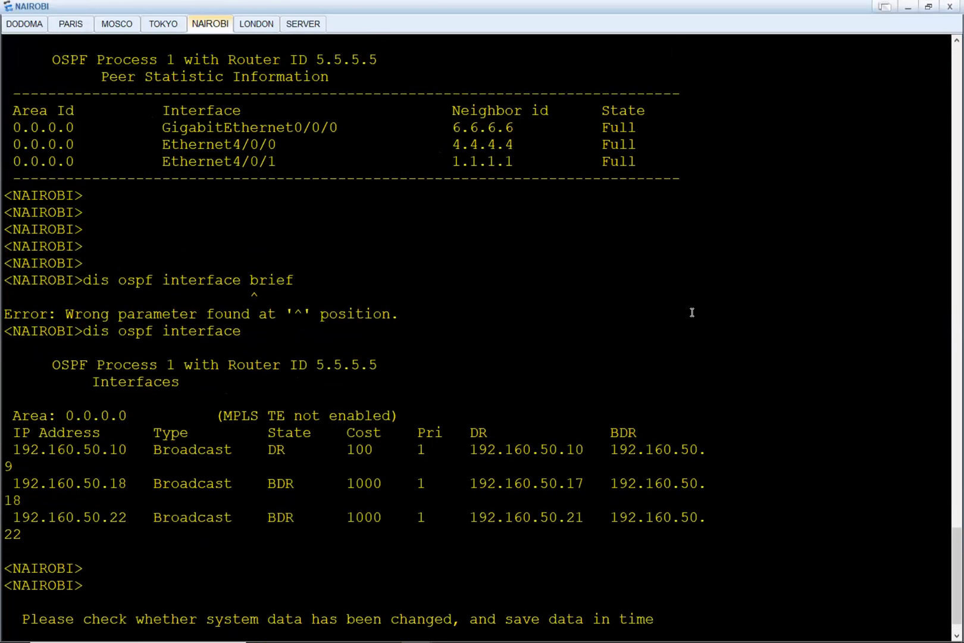
key("Return")
key("Return")
key("Return")
key("Return")
key("Return")
key("Return")
Clear the output in NAIROBI's console and bring up fresh prompts.
type("dis")
key("BackSpace")
key("BackSpace")
key("BackSpace")
right_click(688, 305)
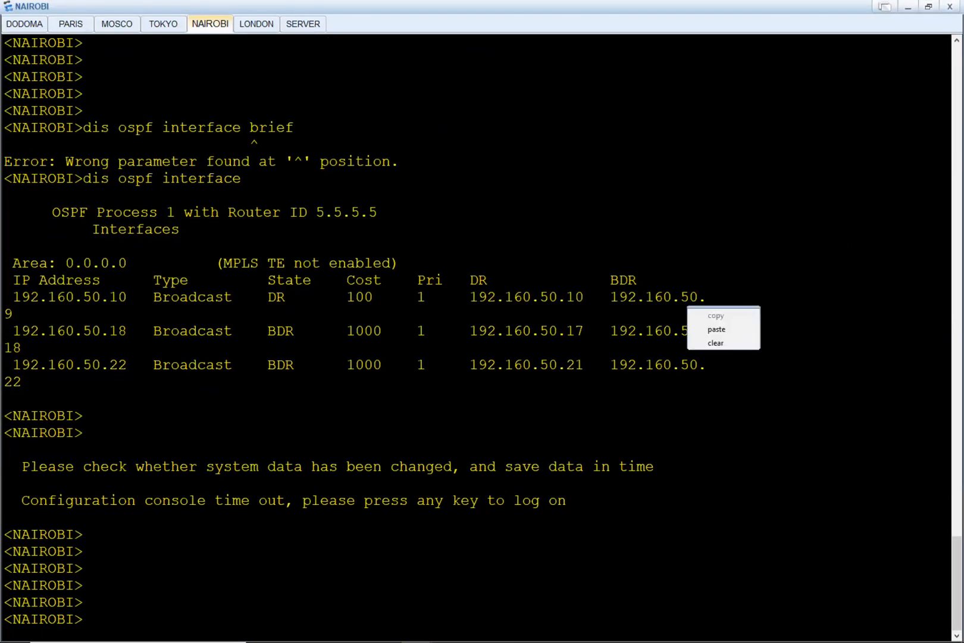
left_click(716, 344)
key("Return")
key("Return")
Display NAIROBI's OSPF configuration with dis curr co ospf and compare its network statements with the topology.
type("dis ")
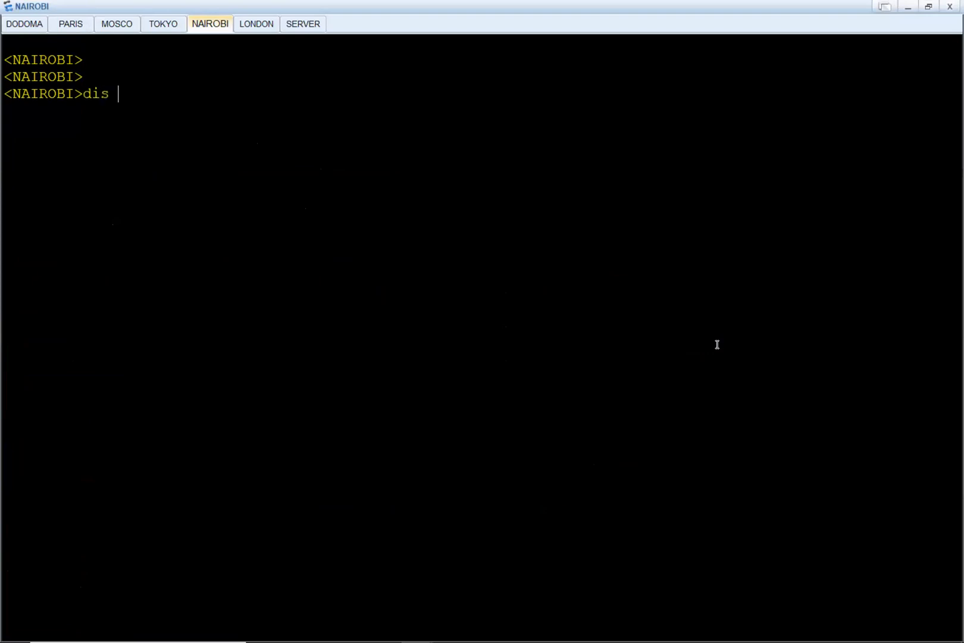
type("curr co ospf")
key("Return")
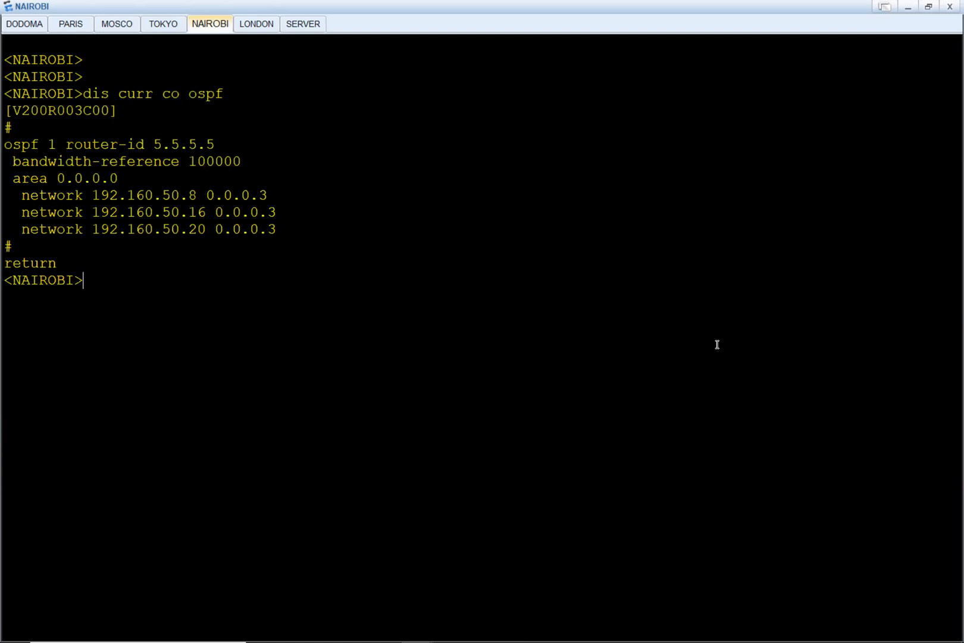
left_click_drag(286, 229, 14, 223)
left_click_drag(298, 225, 10, 189)
key("alt+Tab")
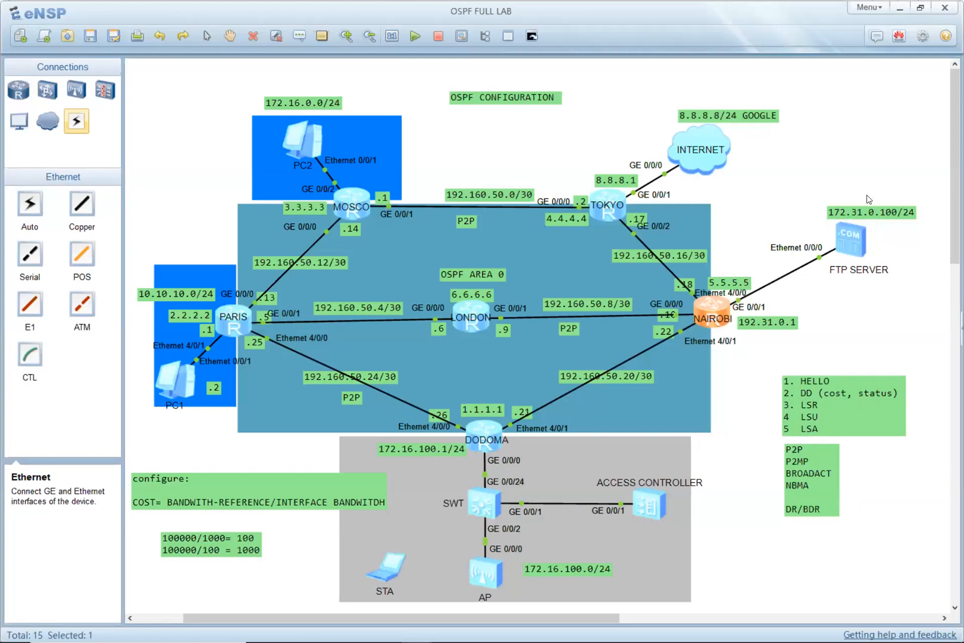
key("alt+Tab")
Enter the system view on NAIROBI and go into its OSPF process.
left_click(295, 280)
type("sys")
key("Return")
type("ospf")
key("Return")
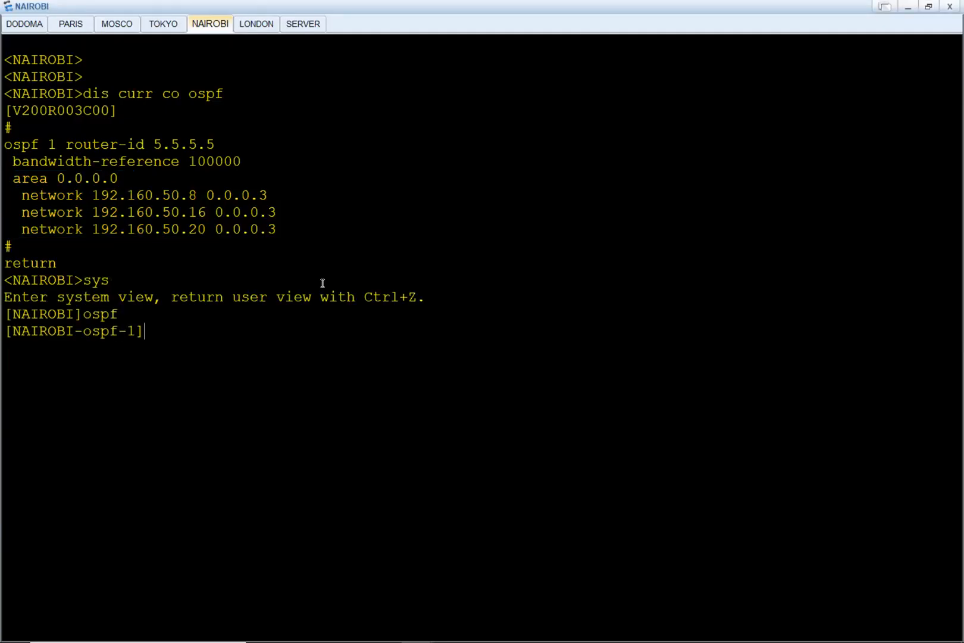
key("Return")
Enter area 09 in NAIROBI's OSPF process.
type("area 09")
key("Return")
key("Return")
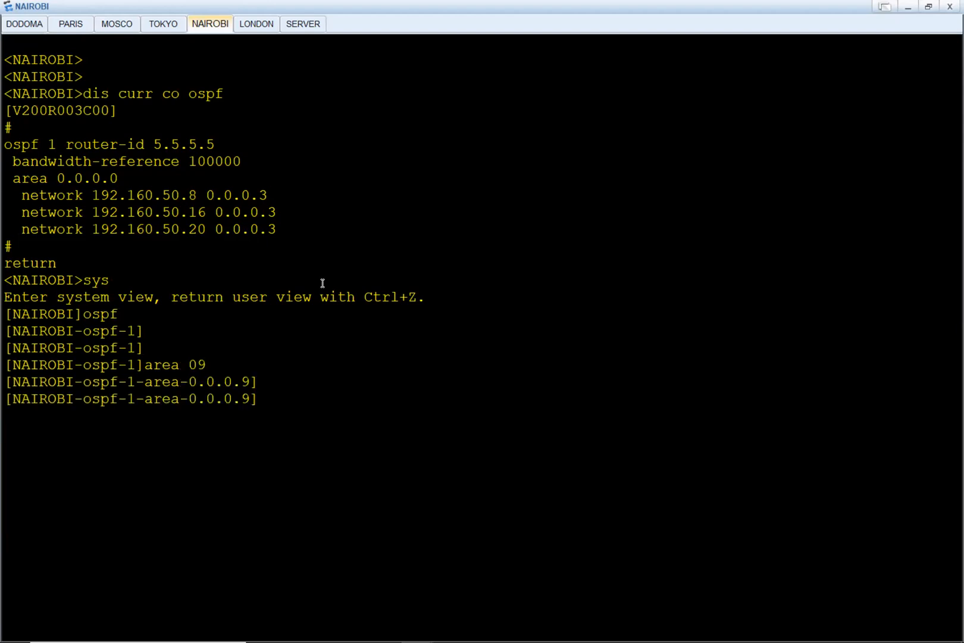
Switch from the mistaken area to area 0 in NAIROBI's OSPF process.
type("area 09")
key("BackSpace")
key("Return")
key("Return")
key("Return")
key("Return")
key("Return")
Return to NAIROBI's OSPF process view and display its current configuration with dis this.
type("q")
key("Return")
key("Return")
key("Return")
type("dis this")
key("Return")
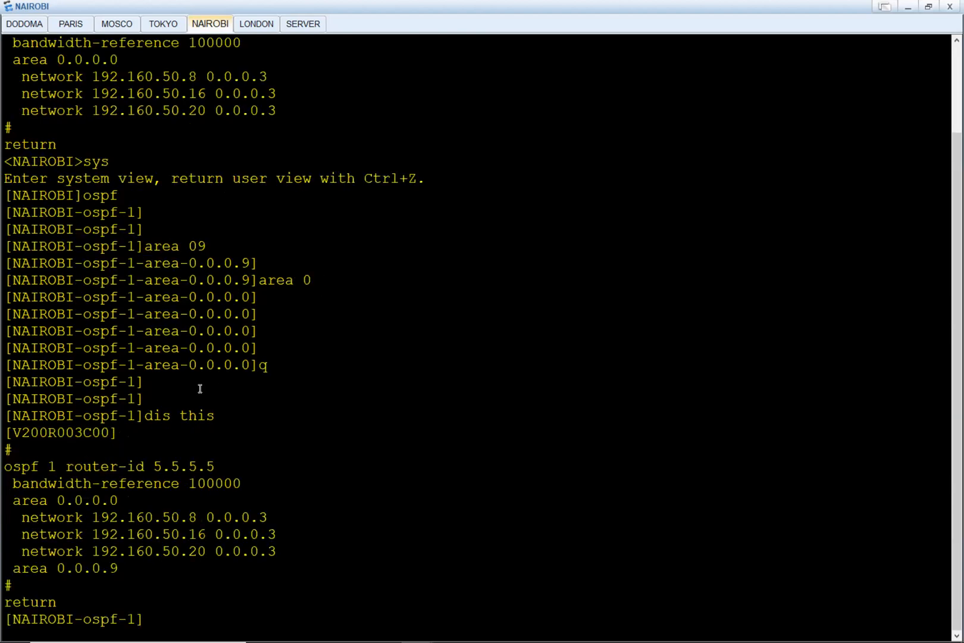
Remove the mistakenly created area 9 from NAIROBI's OSPF process.
type("un area")
key("Tab")
key("Tab")
type("9")
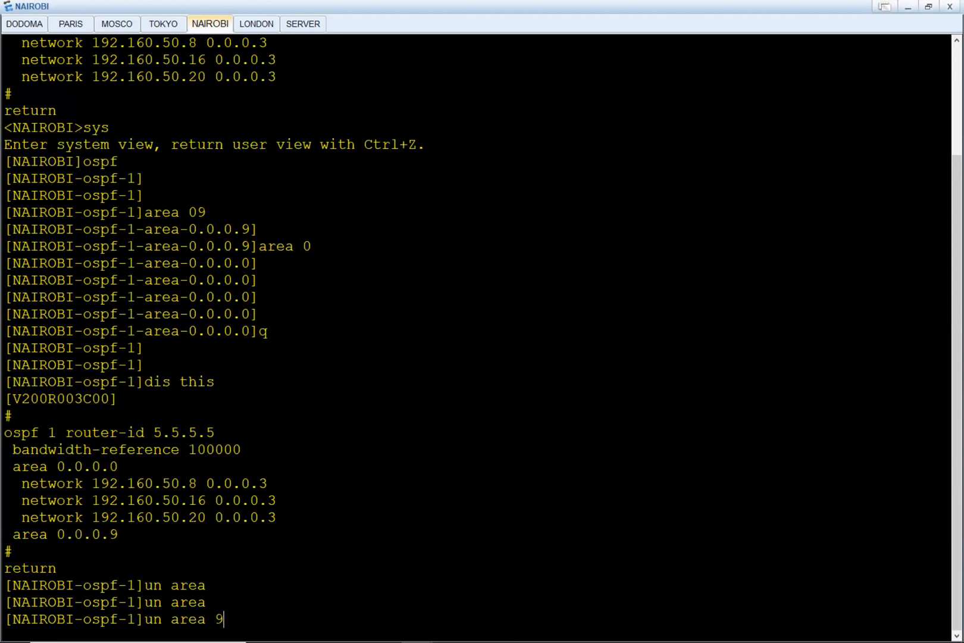
key("Return")
key("Return")
key("Return")
key("Return")
Run dis this on NAIROBI again to check the OSPF areas after the removal.
type("dis this")
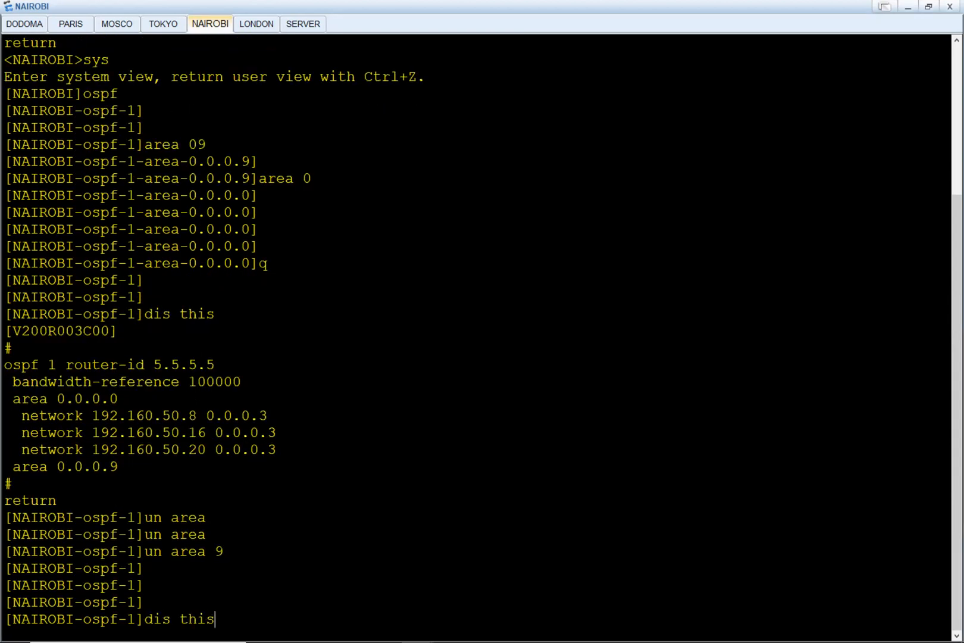
key("Return")
key("Return")
key("Return")
key("Return")
key("Return")
Copy the area 0.0.0.0 line from NAIROBI's displayed configuration and run it to enter that OSPF area.
left_click_drag(10, 451, 150, 448)
key("super+c")
right_click(119, 448)
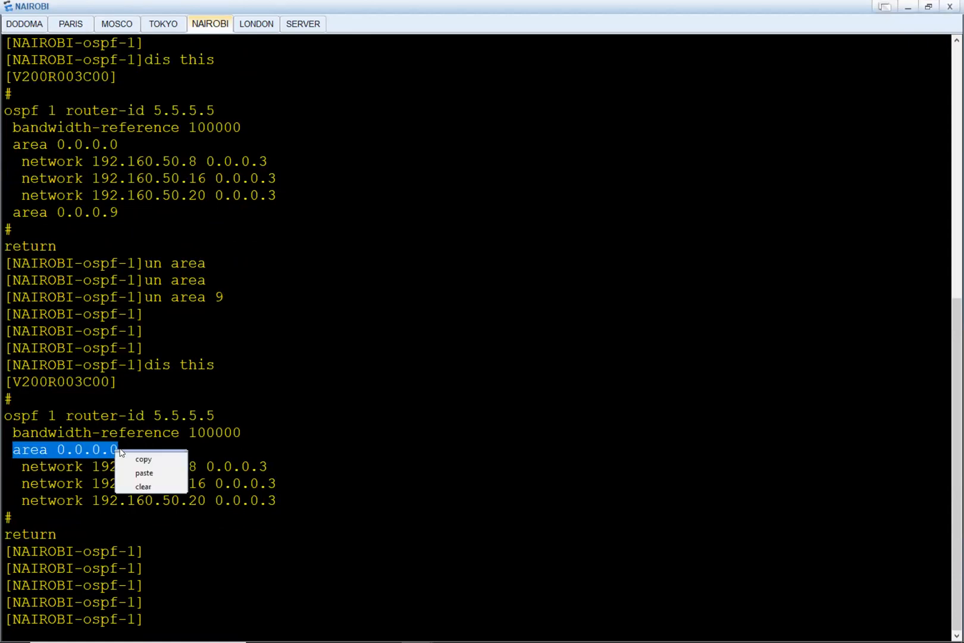
right_click(330, 403)
left_click(342, 428)
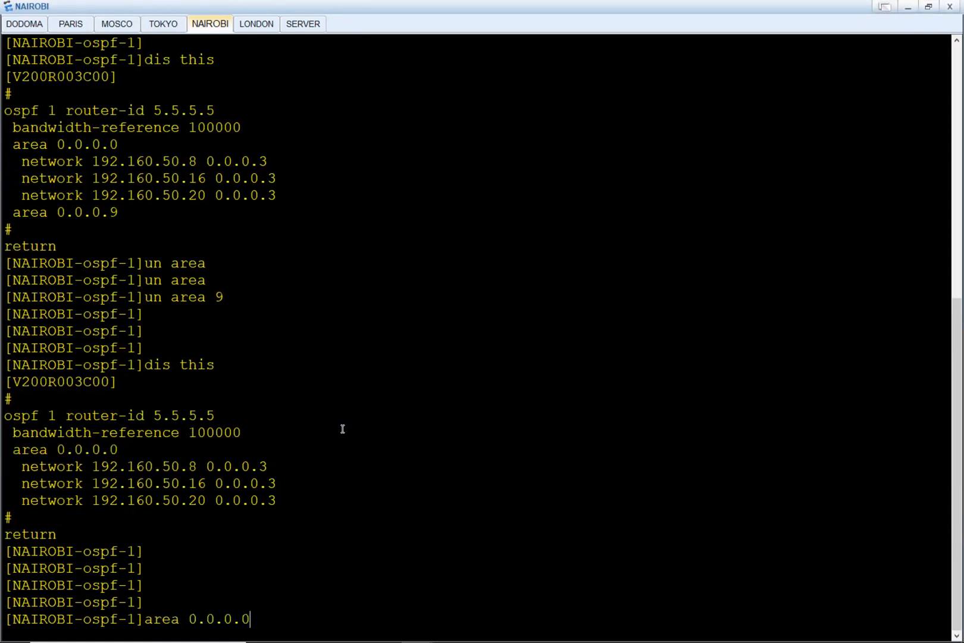
key("Return")
key("Return")
key("Return")
key("Return")
key("Return")
Advertise network 172.31.0.0 with wildcard 0.0.0.255 in NAIROBI's OSPF area 0, checking the address against the topology.
type("ne")
key("Tab")
type("1")
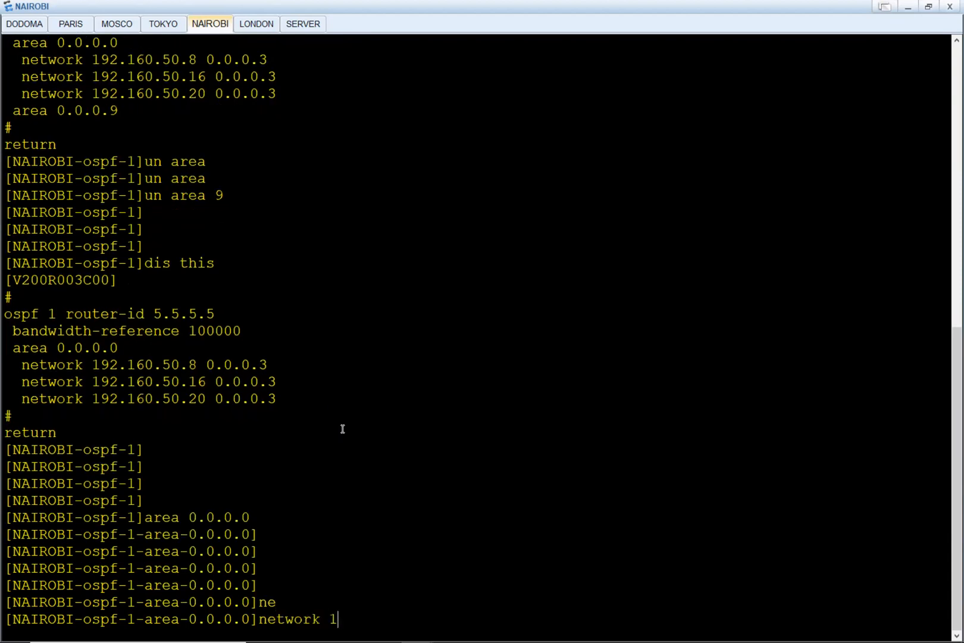
type("72.1")
key("BackSpace")
type("16.100")
key("alt+Tab")
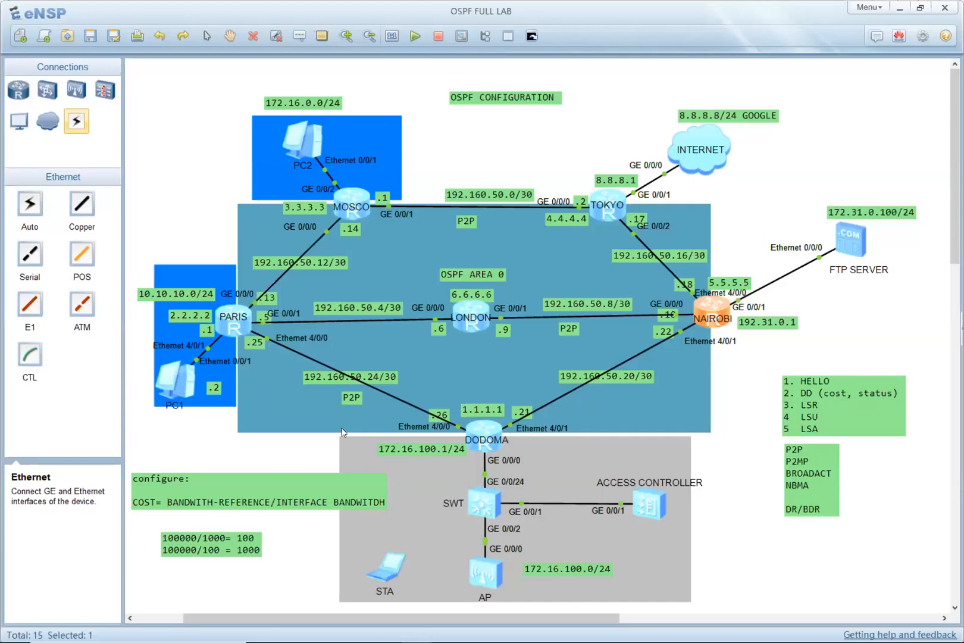
key("alt+Tab")
key("BackSpace")
key("BackSpace")
key("BackSpace")
key("BackSpace")
key("BackSpace")
key("BackSpace")
type("31.100")
key("alt+Tab")
key("alt+Tab")
key("alt+Tab")
key("alt+Tab")
key("BackSpace")
key("BackSpace")
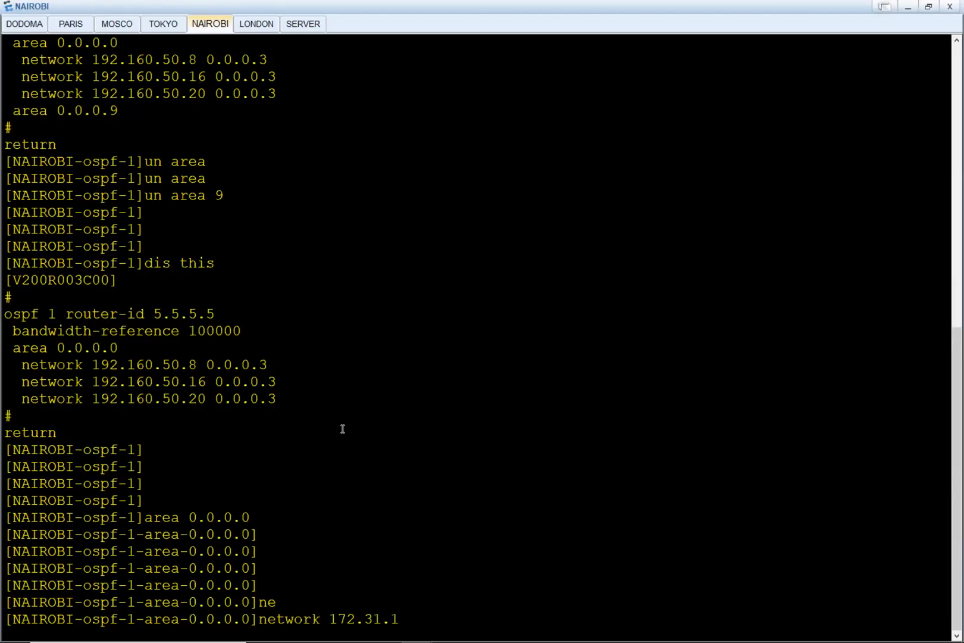
key("BackSpace")
type("0.0 0.0.0.255")
key("Return")
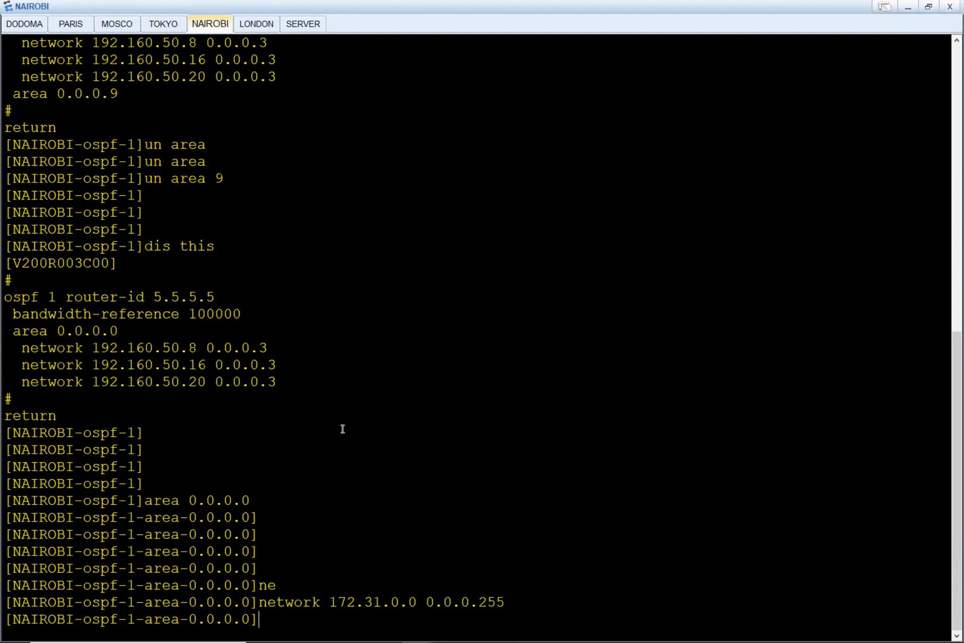
Display NAIROBI's area 0 configuration with dis this to check the advertised networks.
key("Return")
key("Return")
key("Return")
type("dis this")
key("Return")
key("Return")
key("Return")
key("Return")
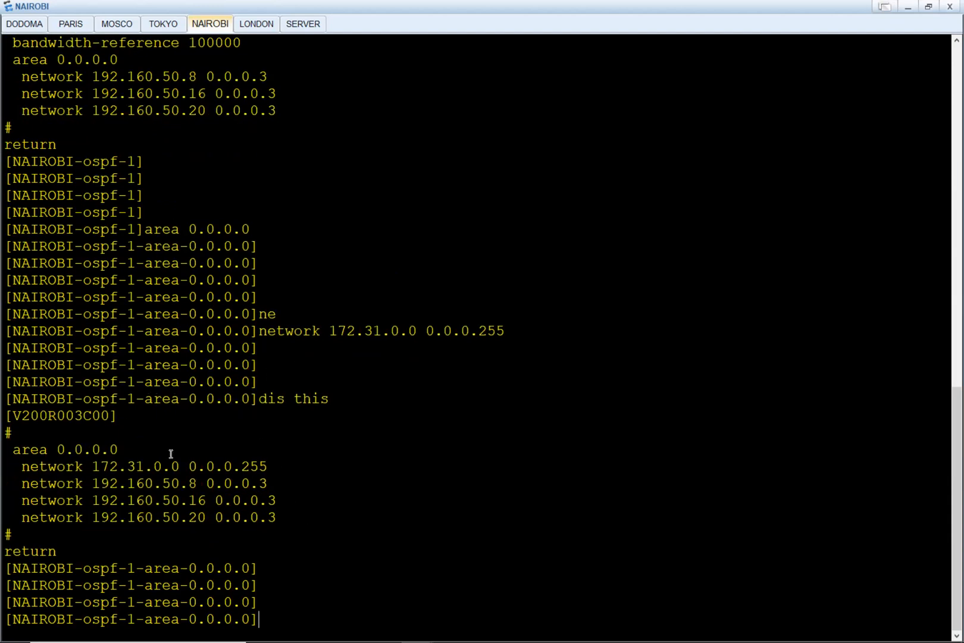
Compare the 172.31.0.0 network statement on NAIROBI with the FTP server's address in the topology.
left_click_drag(278, 468, 10, 469)
key("alt+Tab")
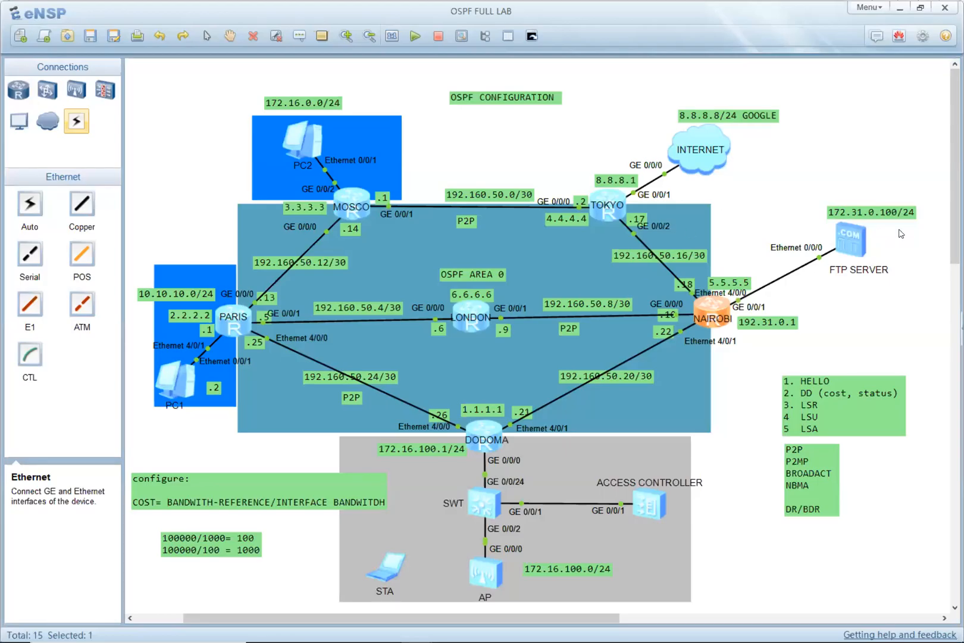
key("alt+Tab")
key("alt+Tab")
key("alt+Tab")
key("alt+Tab")
key("alt+Tab")
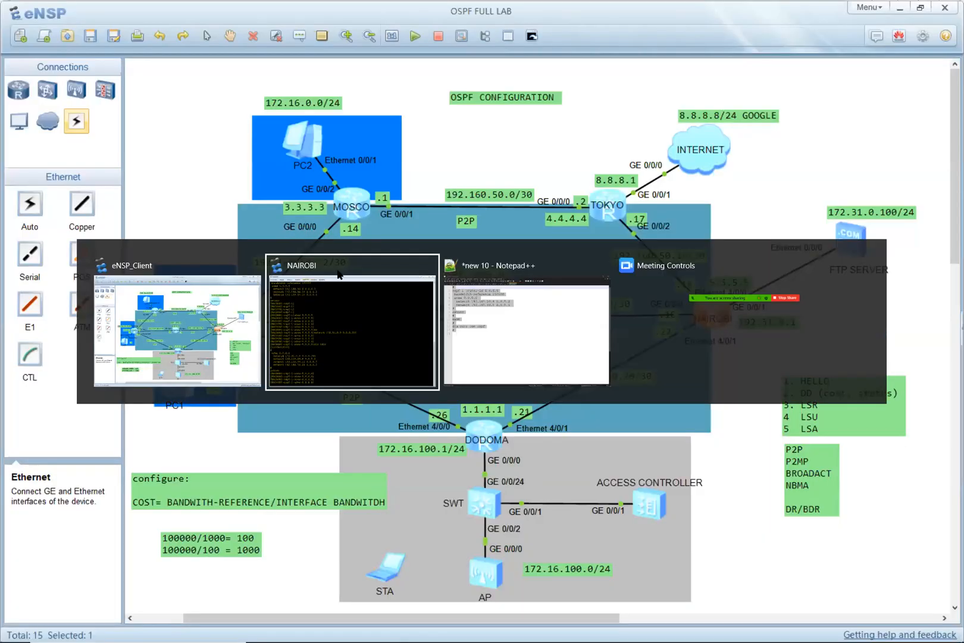
key("alt+Tab")
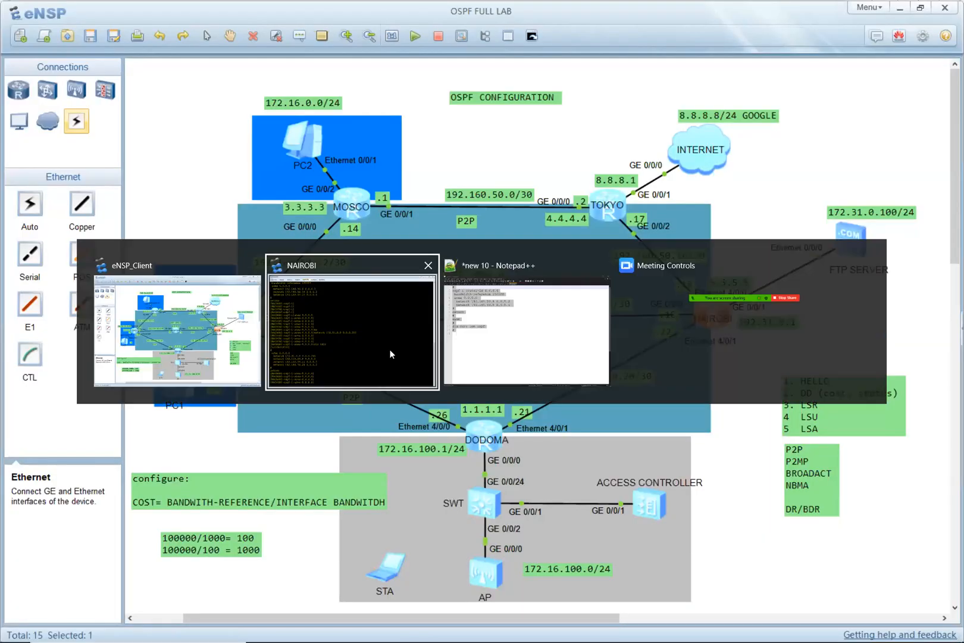
Repeat the routing-table lookup for 172.31.0.100 on PARIS and examine the route's cost.
left_click(70, 24)
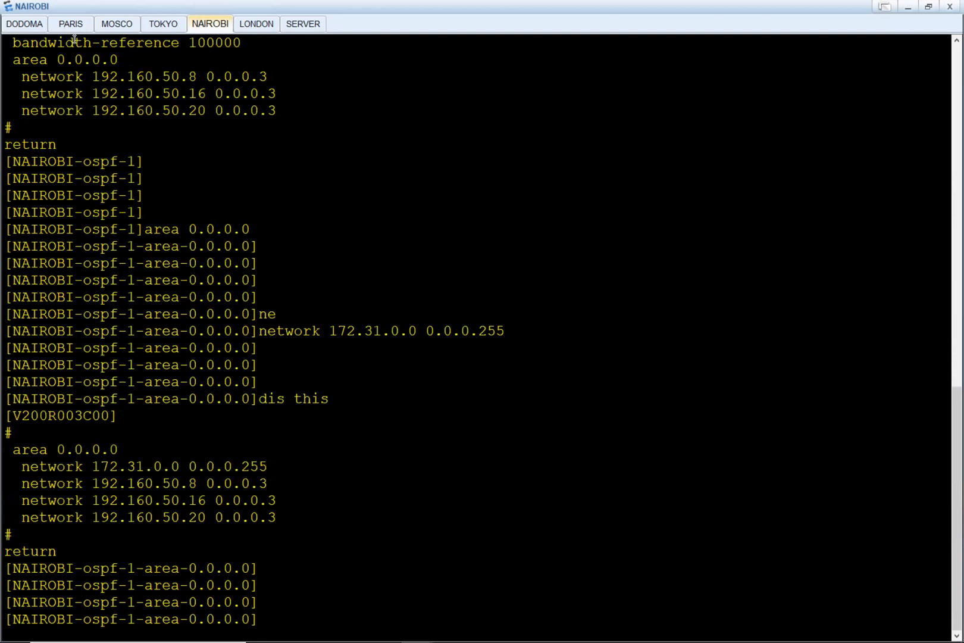
key("Return")
key("Return")
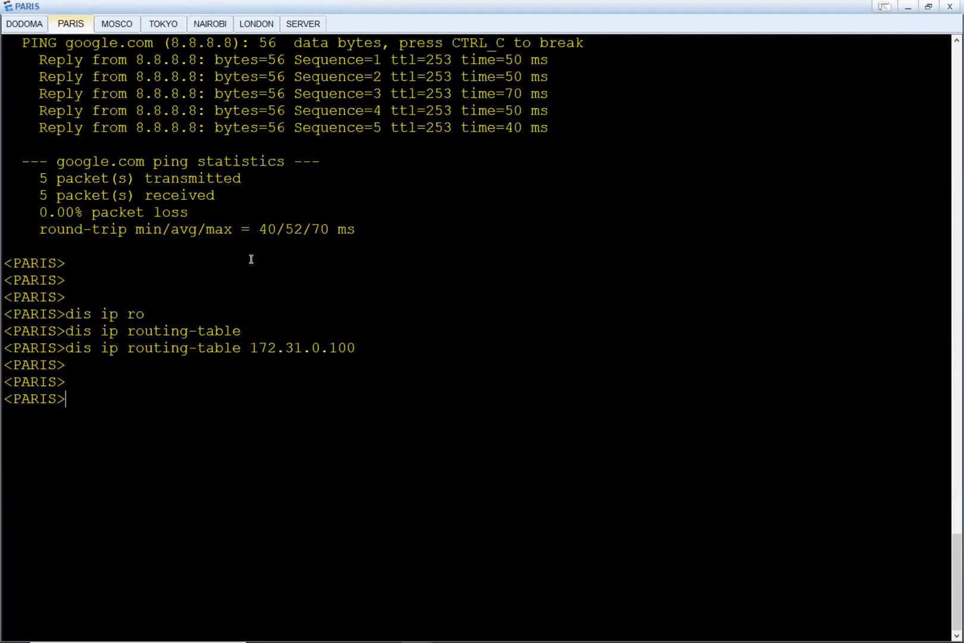
key("Up")
key("Return")
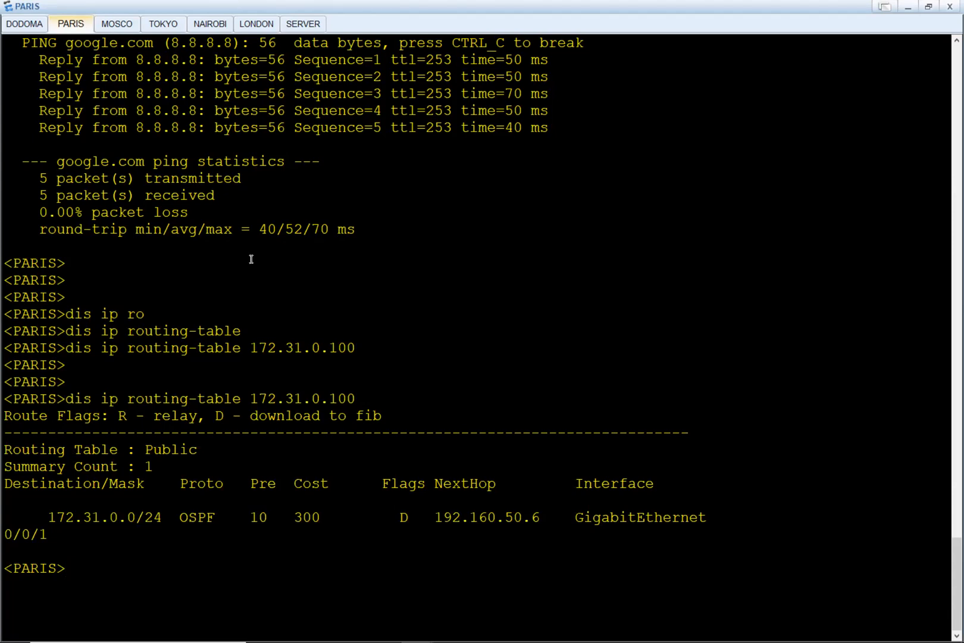
left_click_drag(294, 514, 320, 514)
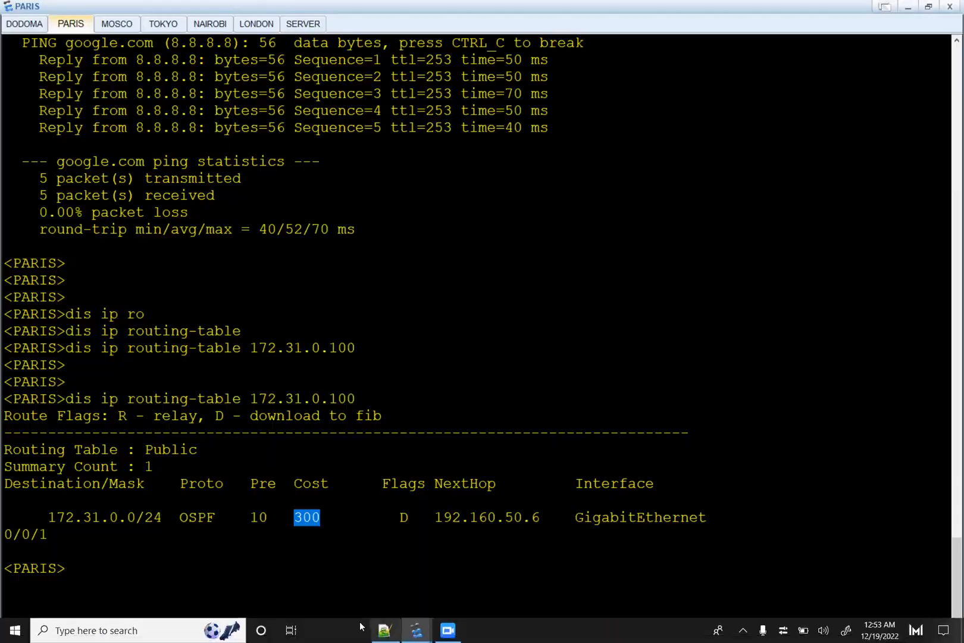
Trace the route from PARIS to the FTP server on the topology and compare its links with the console output.
left_click(359, 625)
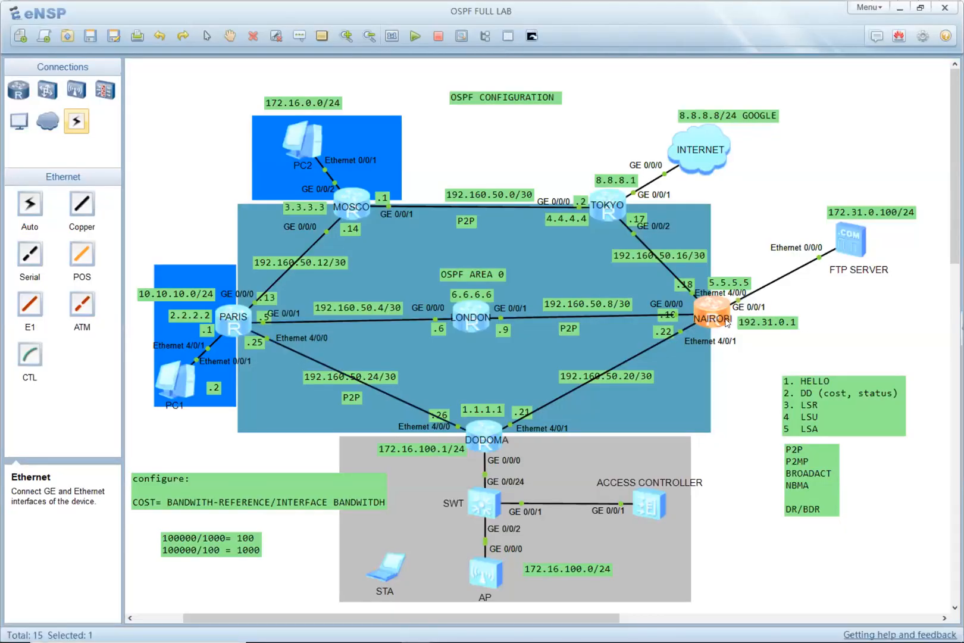
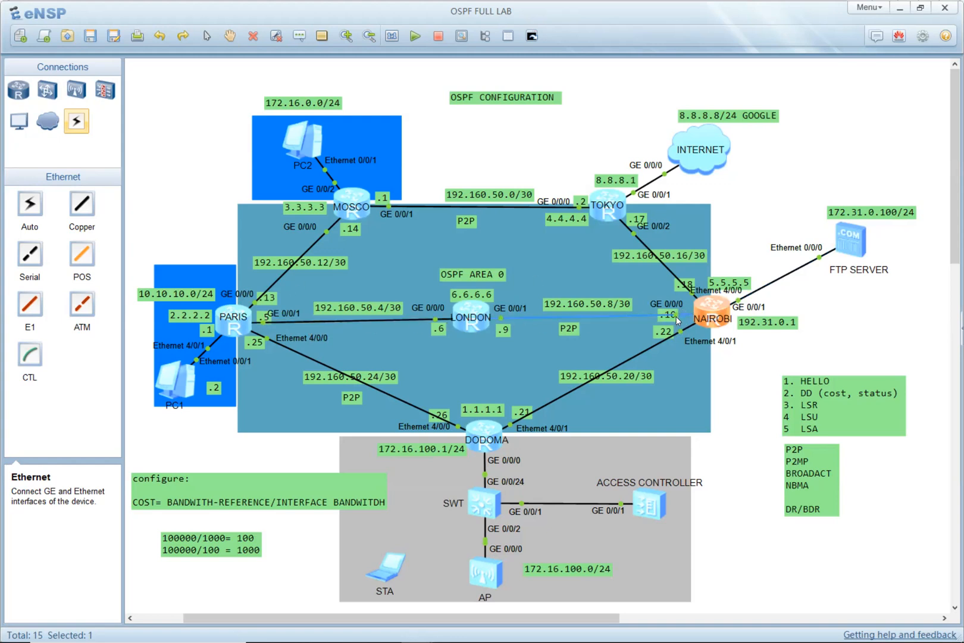
key("alt+Tab")
key("alt+Tab")
key("alt+Tab")
key("alt+Tab")
Open PC1's command console from the topology, maximize it and bring up a fresh prompt.
double_click(185, 378)
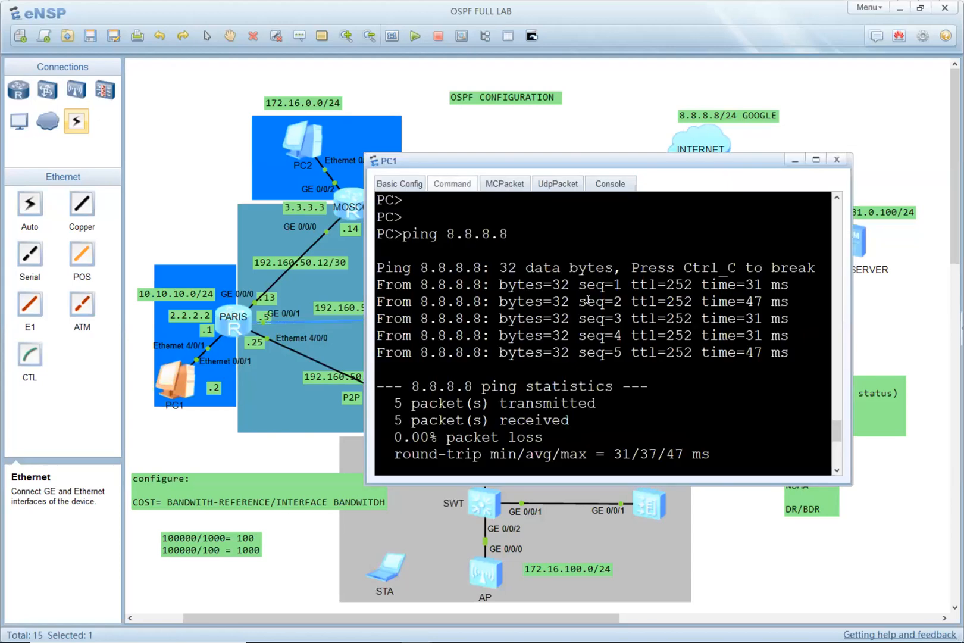
key("super+Up")
key("Return")
key("Return")
key("Return")
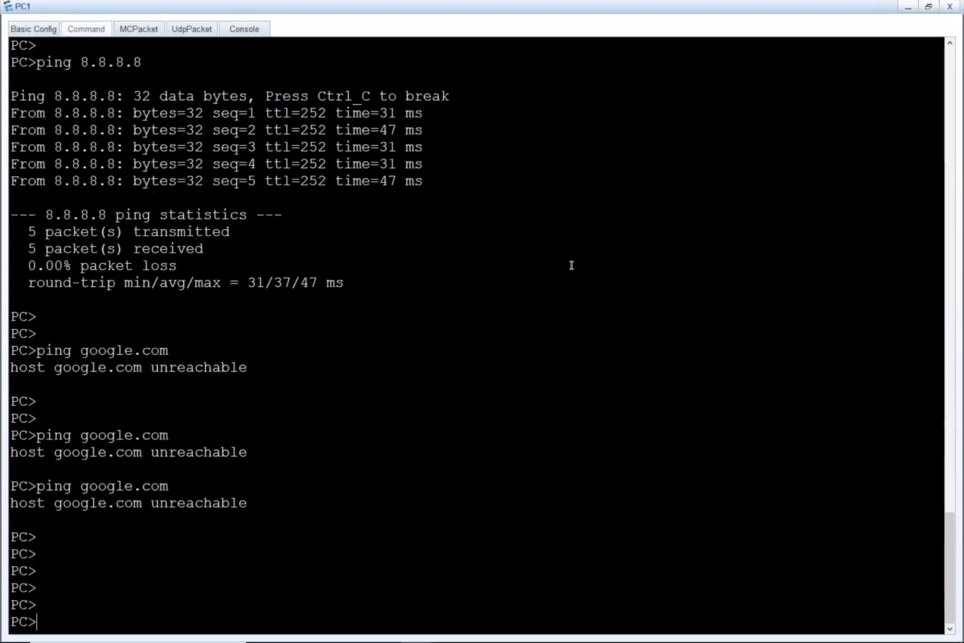
Ping the FTP server at 172.31.0.100 from PC1, checking its address on the topology.
type("ping")
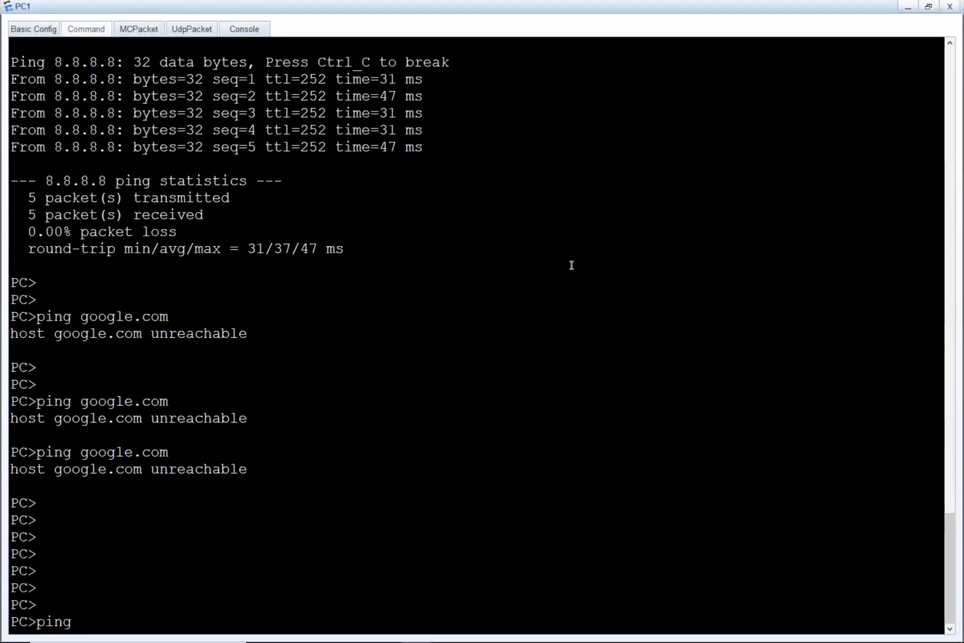
key("alt+Tab")
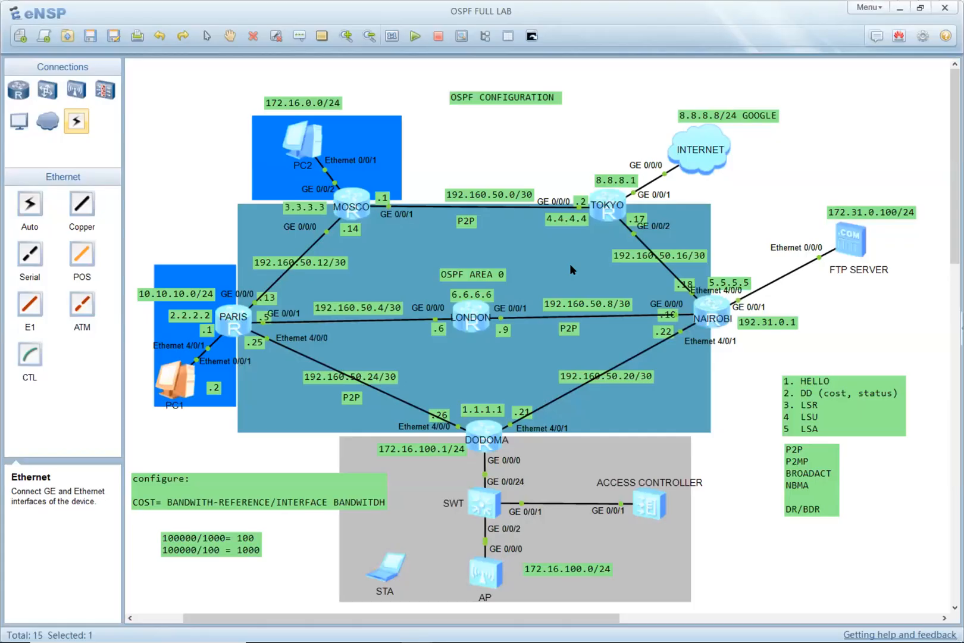
key("alt+Tab")
type("172.1")
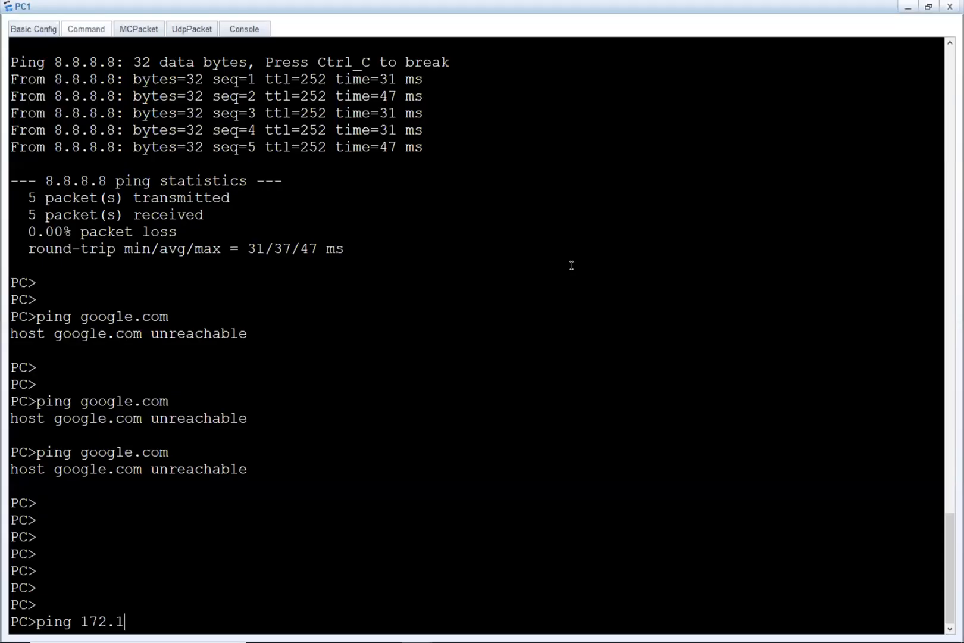
key("BackSpace")
type("31.0.100")
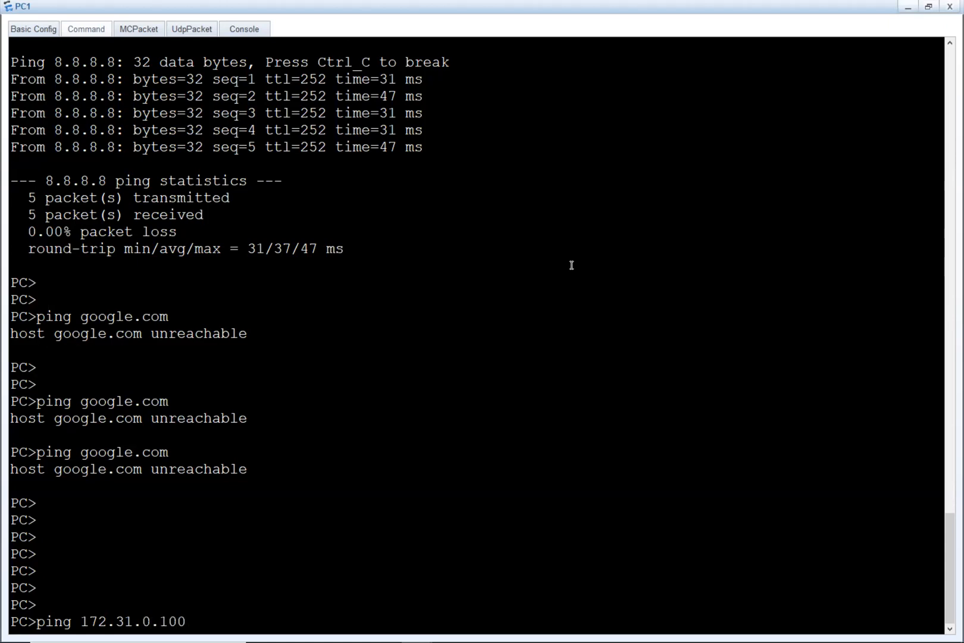
key("Return")
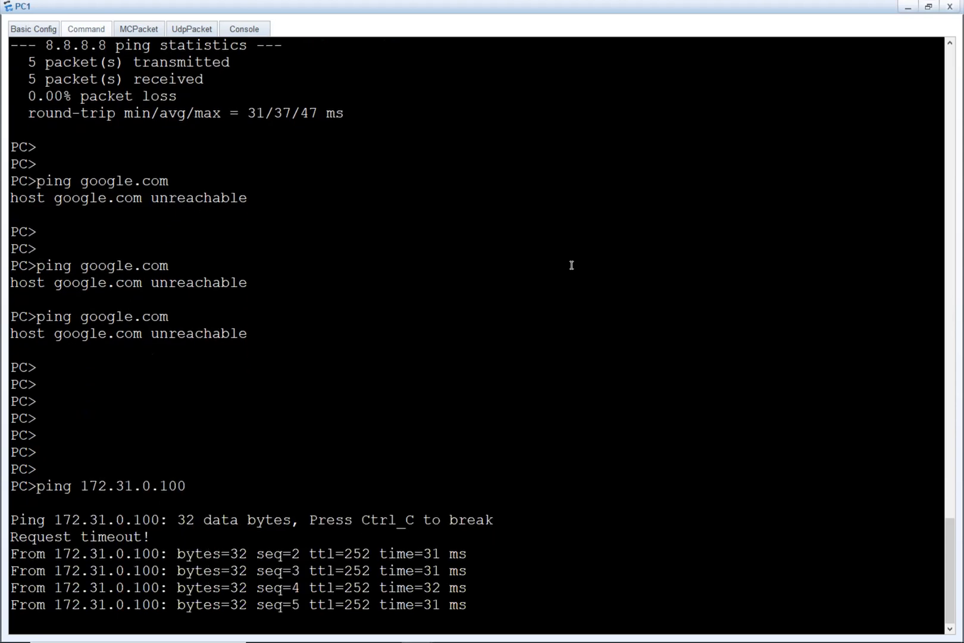
Try to open an FTP session to 172.31.0.100 from PC1's command console.
key("alt+Tab")
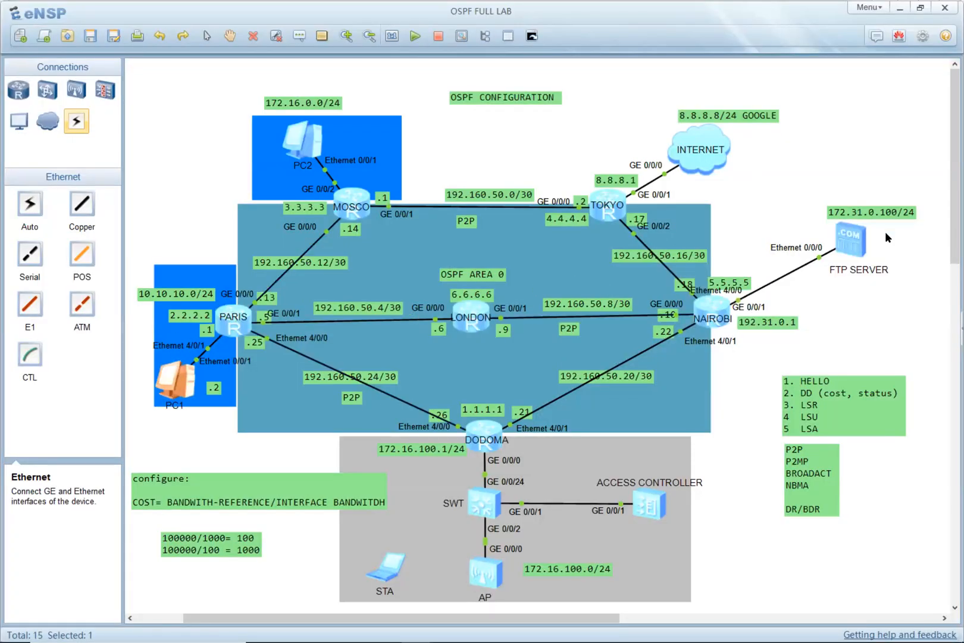
key("alt+Tab")
type("s")
key("BackSpace")
type("ftp ")
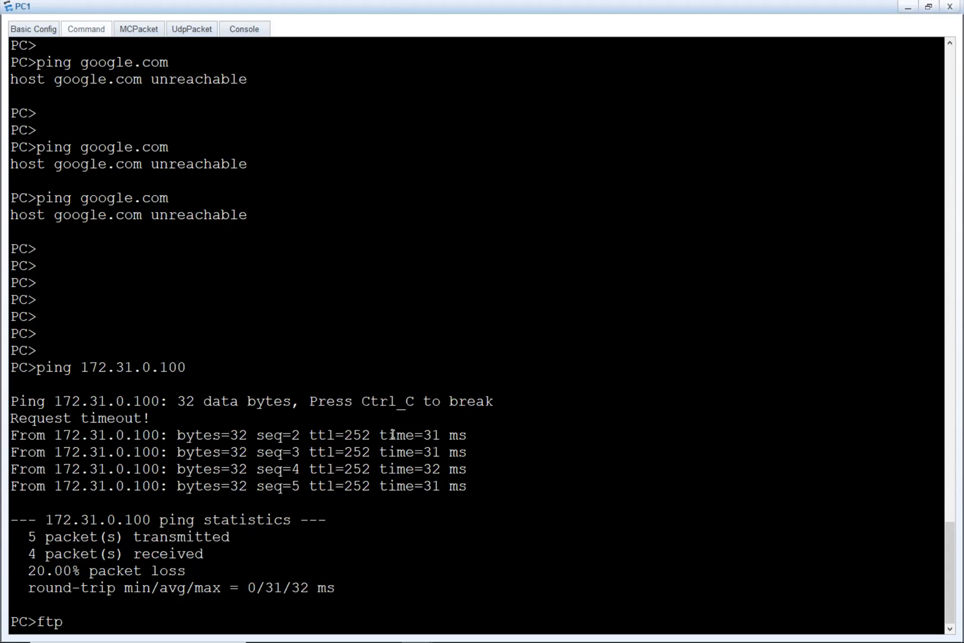
type("172.31.0.100")
key("Return")
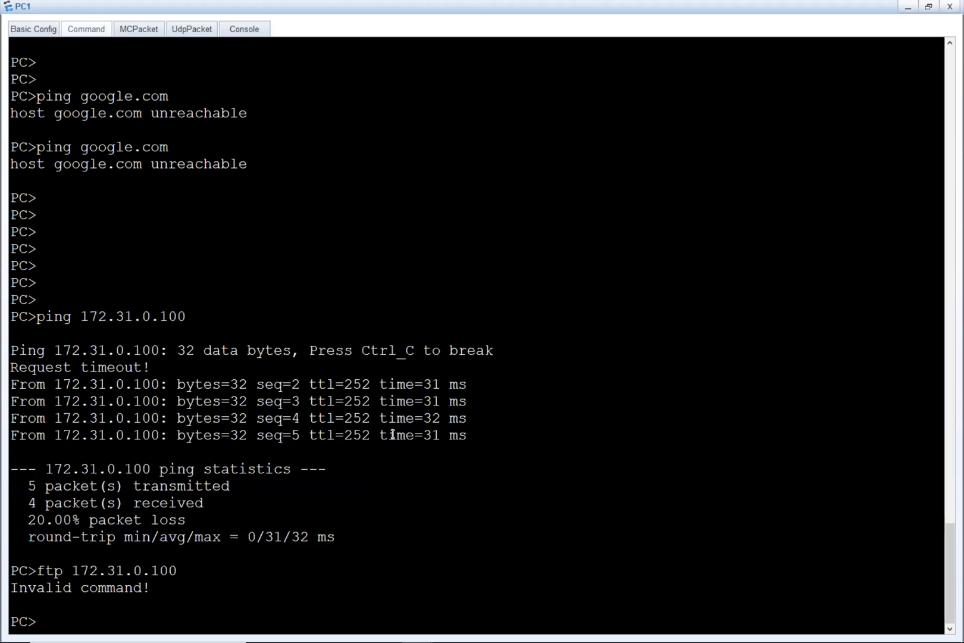
Switch to the PARIS console and ping the FTP server at 172.31.0.100.
key("alt+Tab")
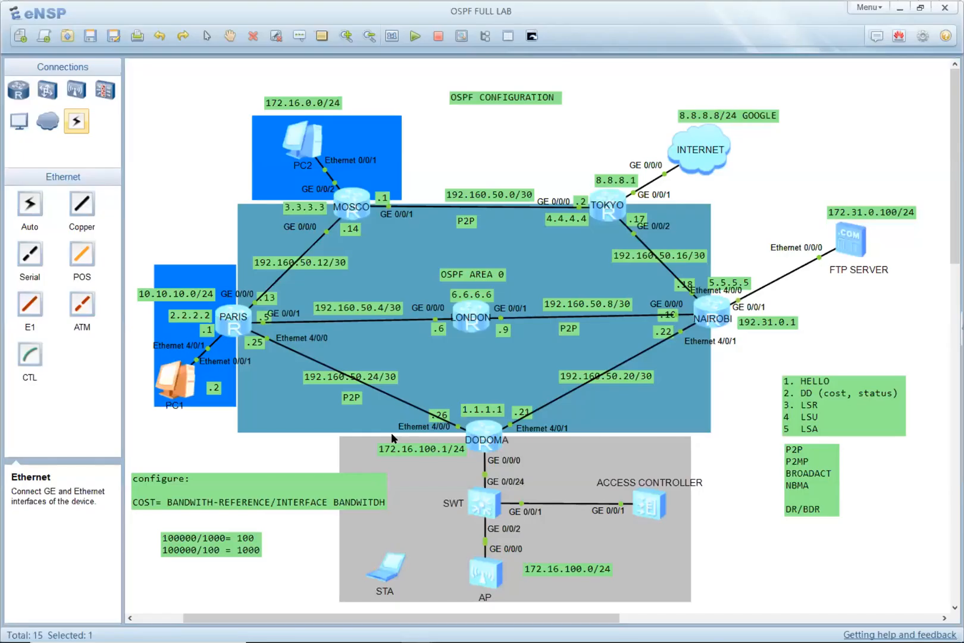
key("alt+Tab")
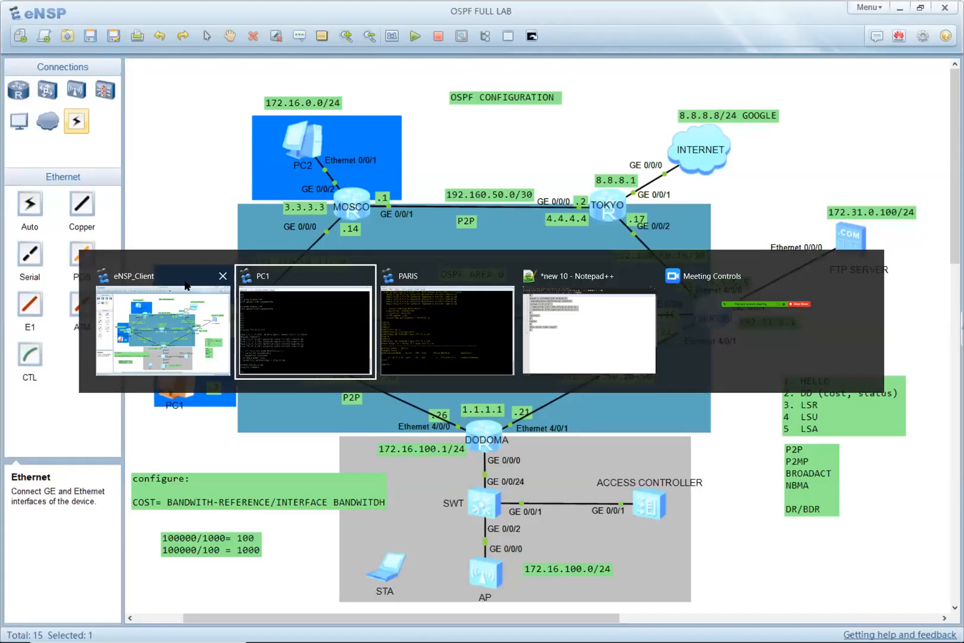
left_click(463, 338)
left_click(235, 346)
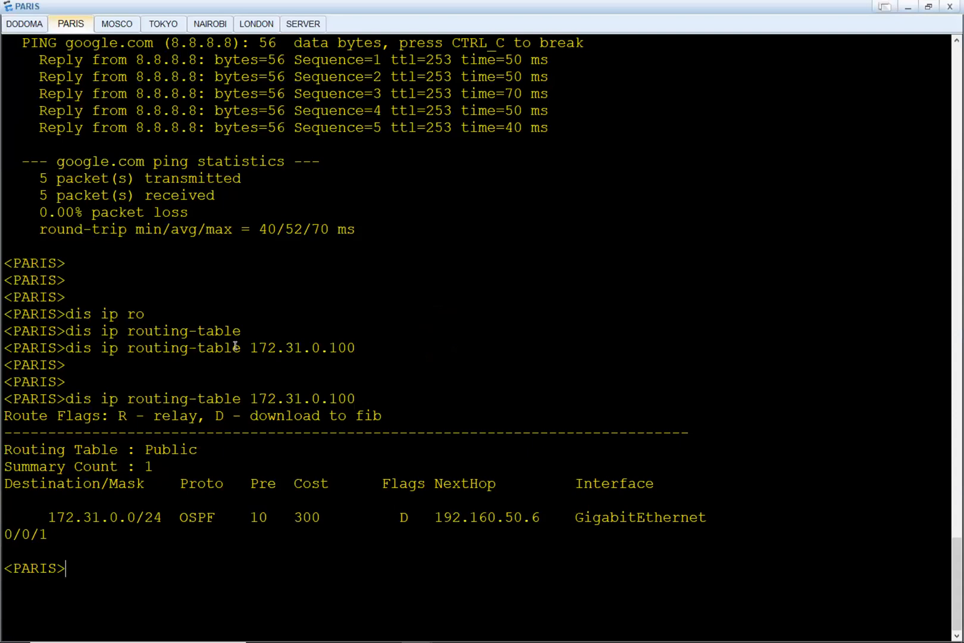
key("Return")
key("Return")
key("Return")
type("ping ")
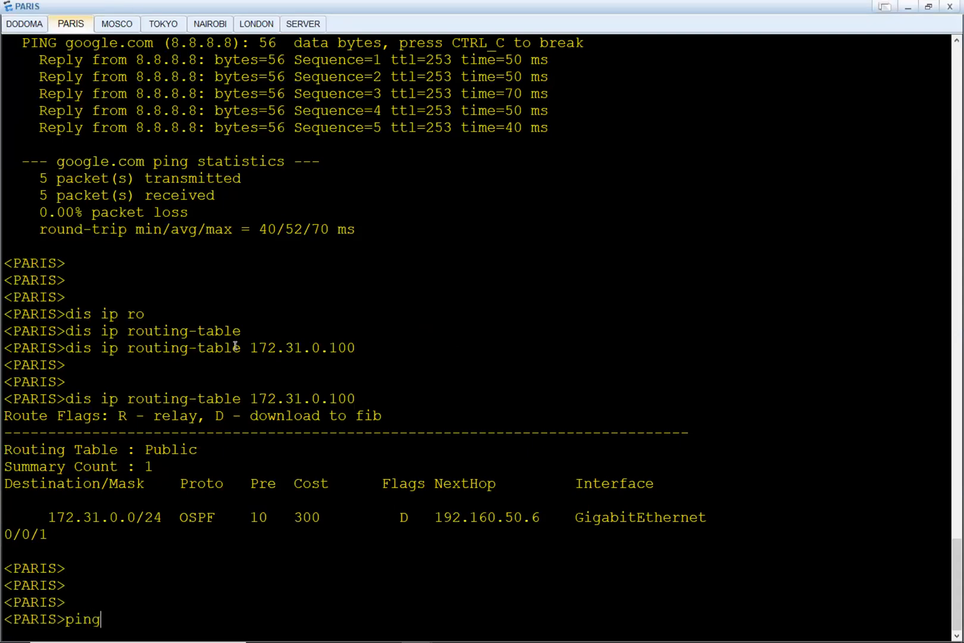
type("172.31.0.100")
key("Return")
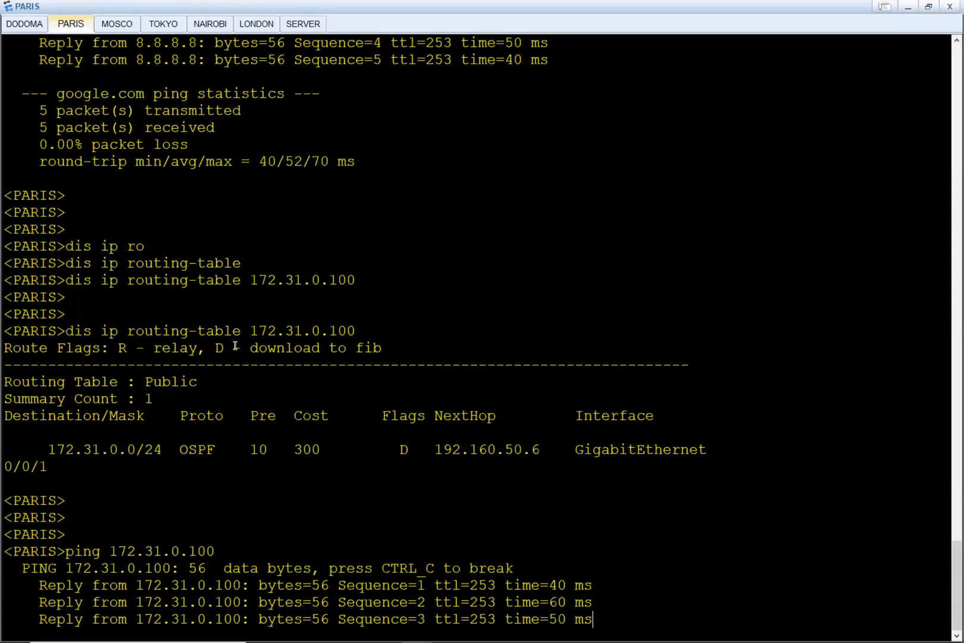
Try to open an FTP session from PARIS to 172.31.0.100.
type("ftp")
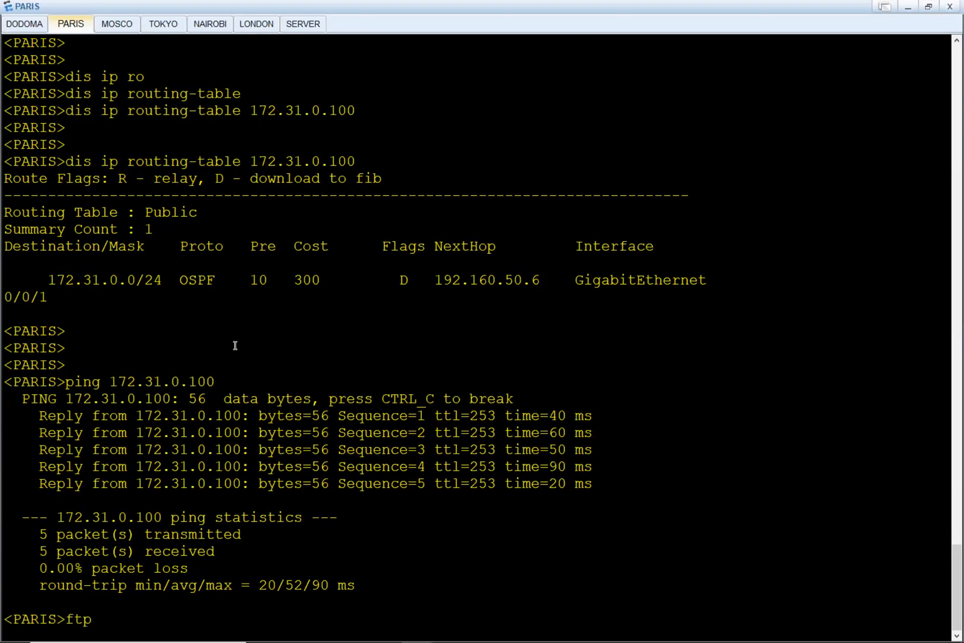
type(" 172.31.0.100")
key("Return")
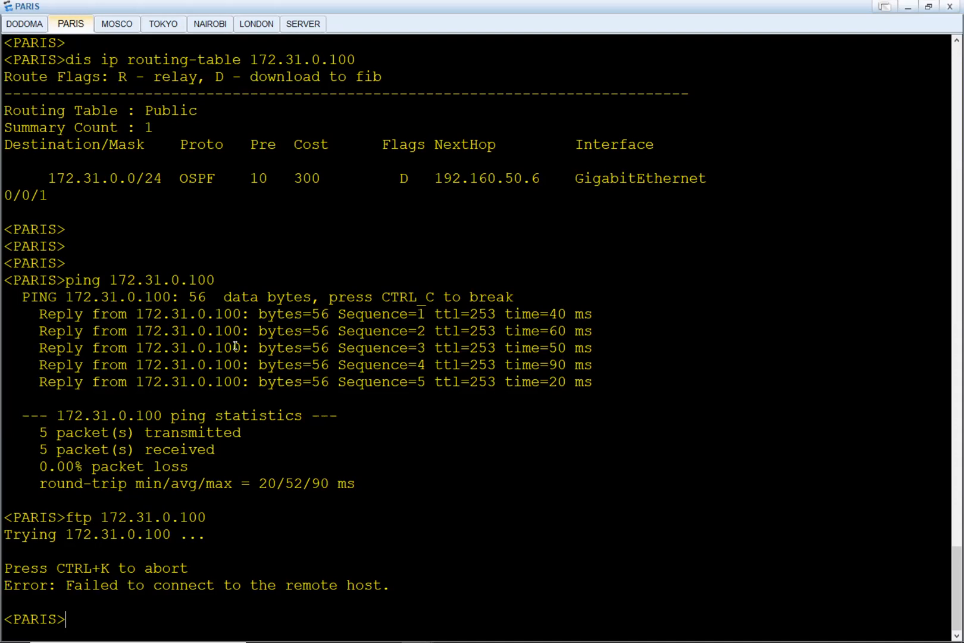
Try the sftp command from PARIS to 172.31.0.100 by editing the previous ftp command.
key("Up")
key("Left")
key("Left")
key("Left")
key("Left")
key("Left")
key("Left")
key("Left")
key("Left")
key("Left")
key("Left")
key("Left")
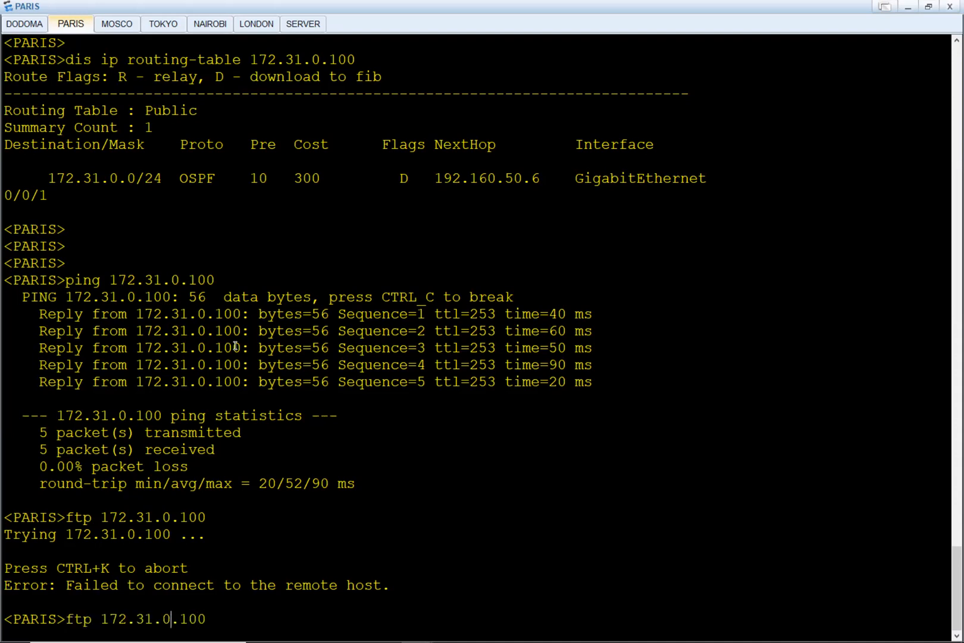
key("Left")
key("Left")
key("Left")
type("s")
key("Return")
Change the recalled sftp command back to ftp and retry the connection to 172.31.0.100 from PARIS.
key("Up")
key("Left")
key("Left")
key("Left")
key("Left")
key("Left")
key("Left")
key("Left")
key("Left")
key("Left")
key("Left")
key("Left")
key("Left")
key("Left")
key("Left")
key("Left")
key("Left")
key("Left")
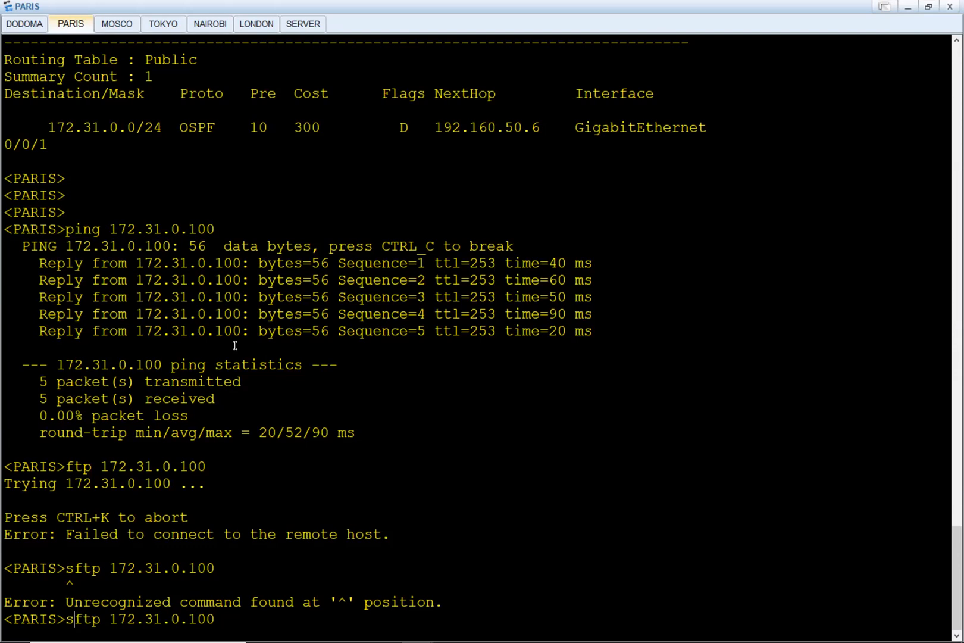
key("BackSpace")
key("Return")
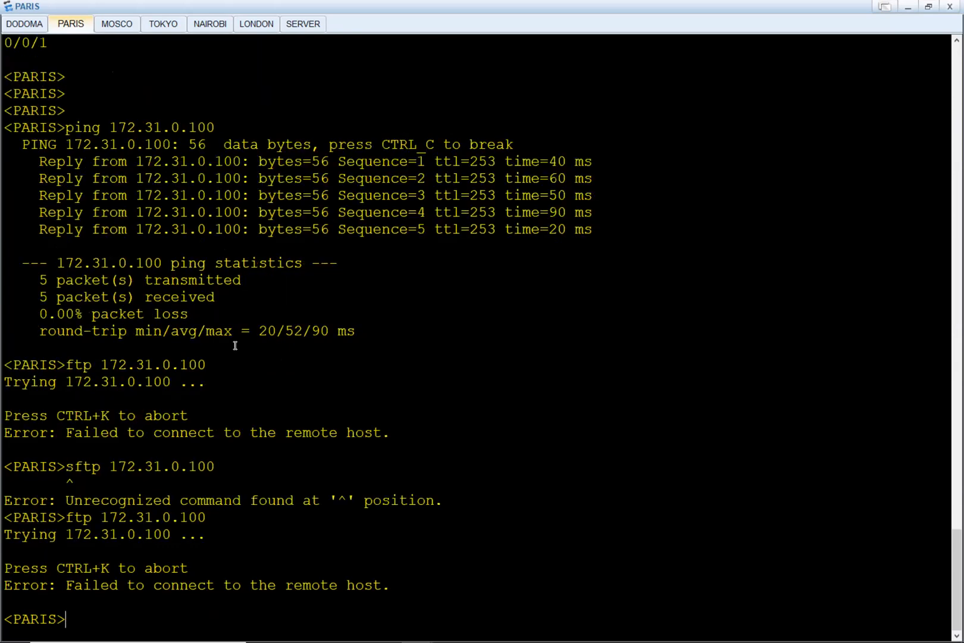
Review the FTP server's log and basic configuration from the topology, and start its FtpServer service on port 21.
key("alt+Tab")
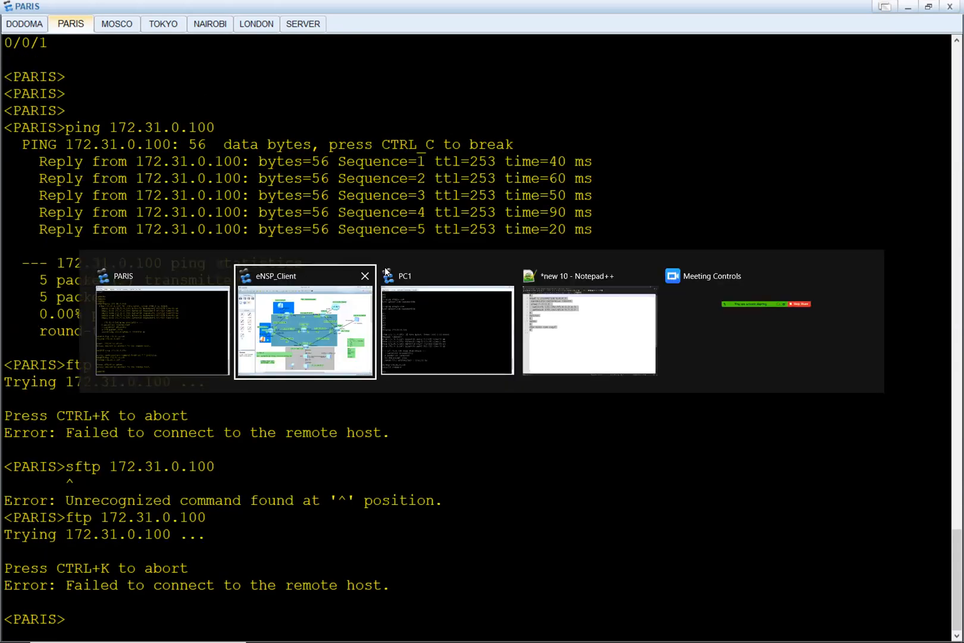
left_click(314, 328)
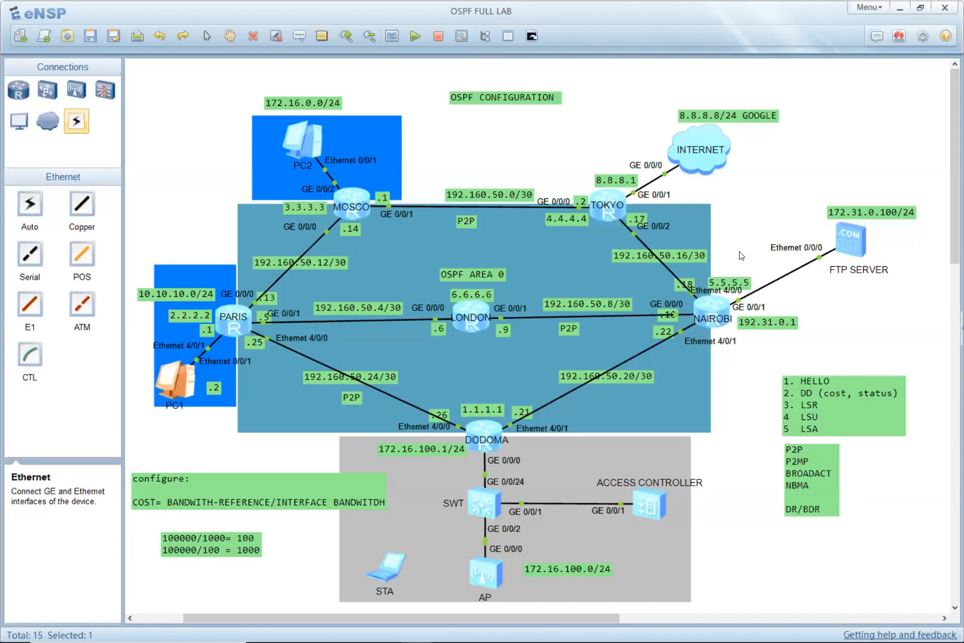
double_click(861, 242)
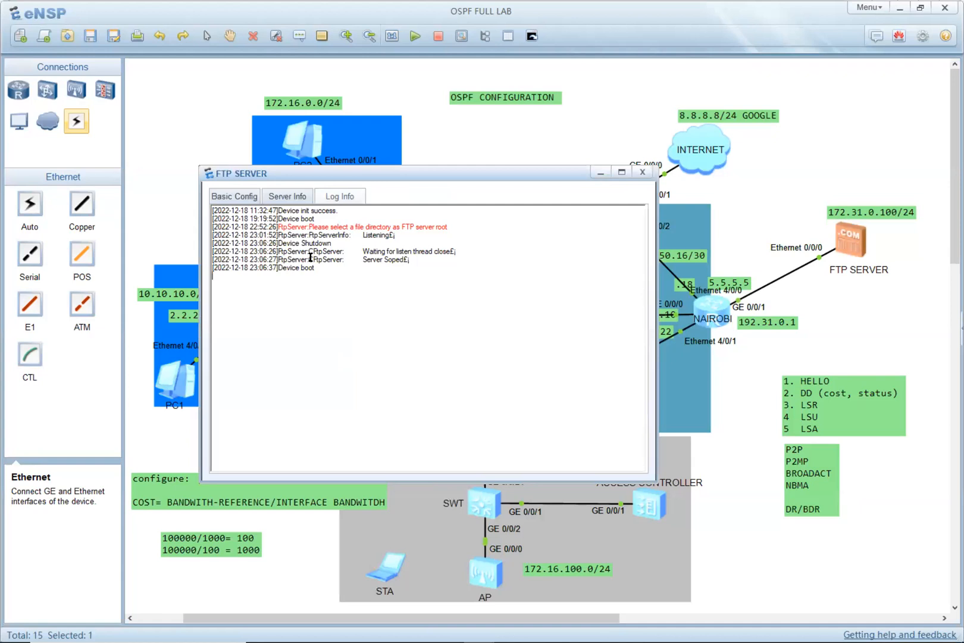
left_click_drag(320, 271, 252, 268)
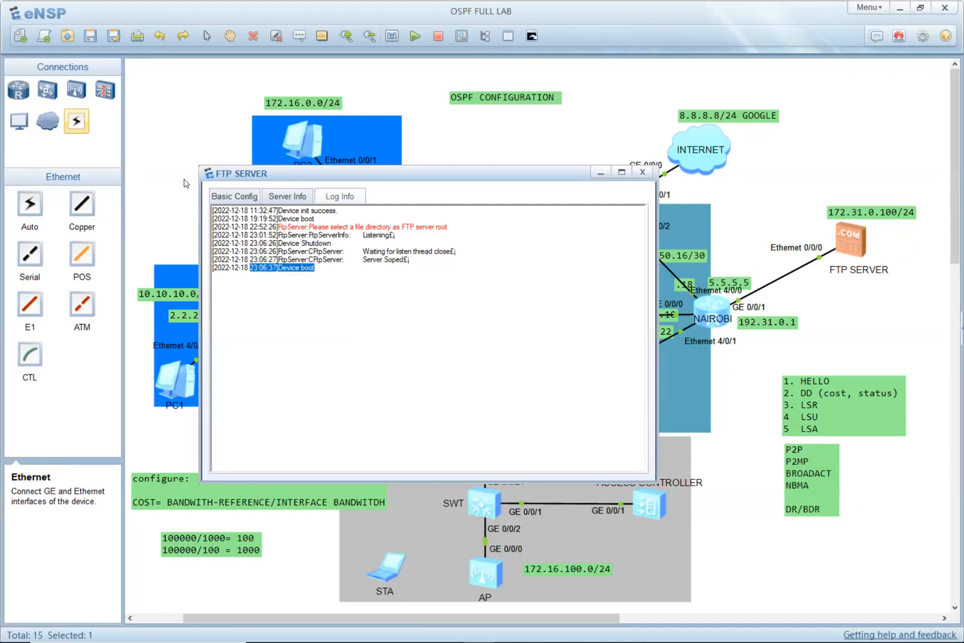
left_click(235, 198)
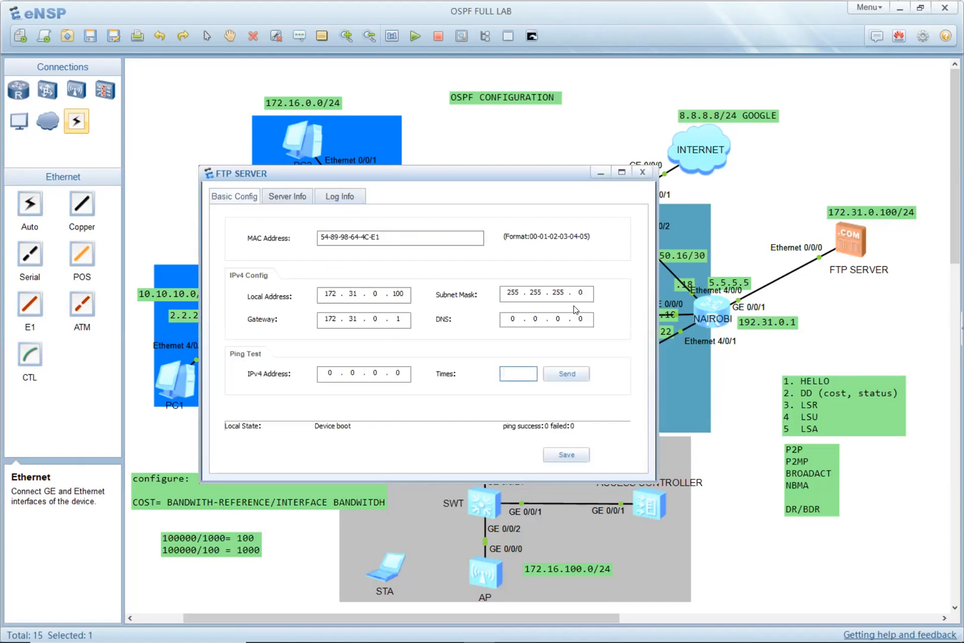
left_click(269, 196)
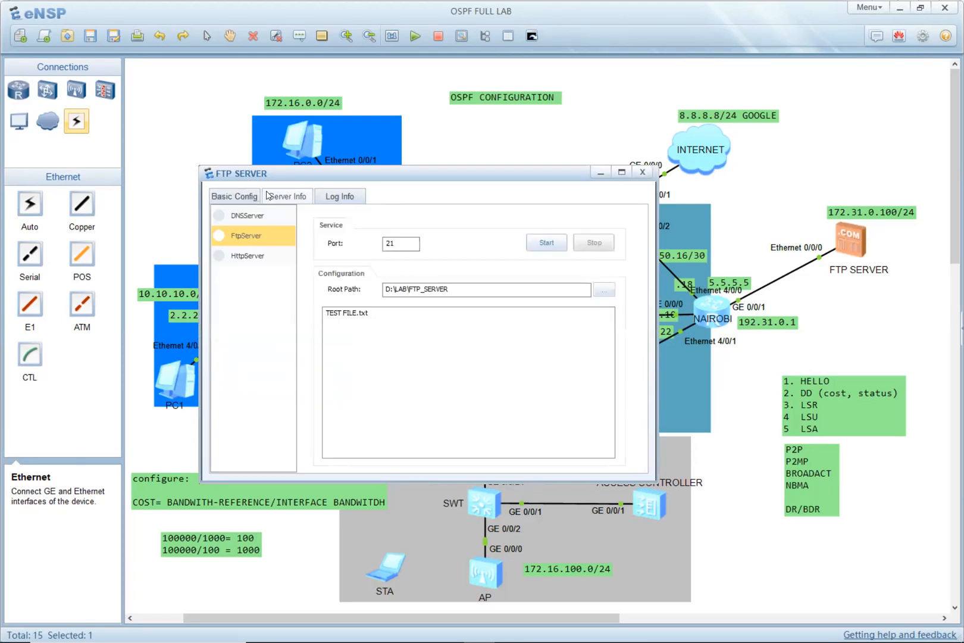
left_click(546, 244)
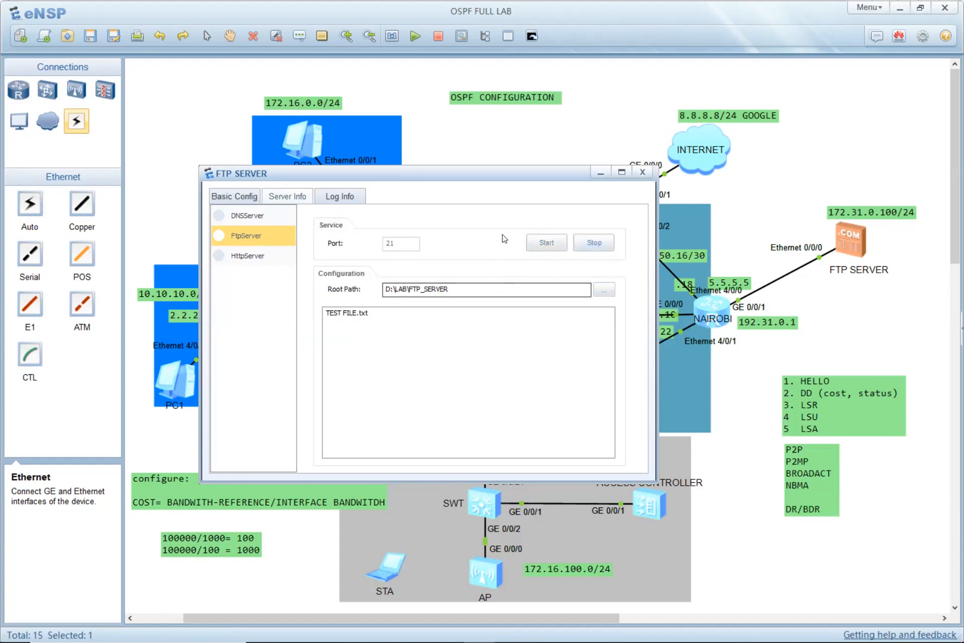
Examine the latest FtpServer entries in the FTP server's log and close its window.
left_click(328, 201)
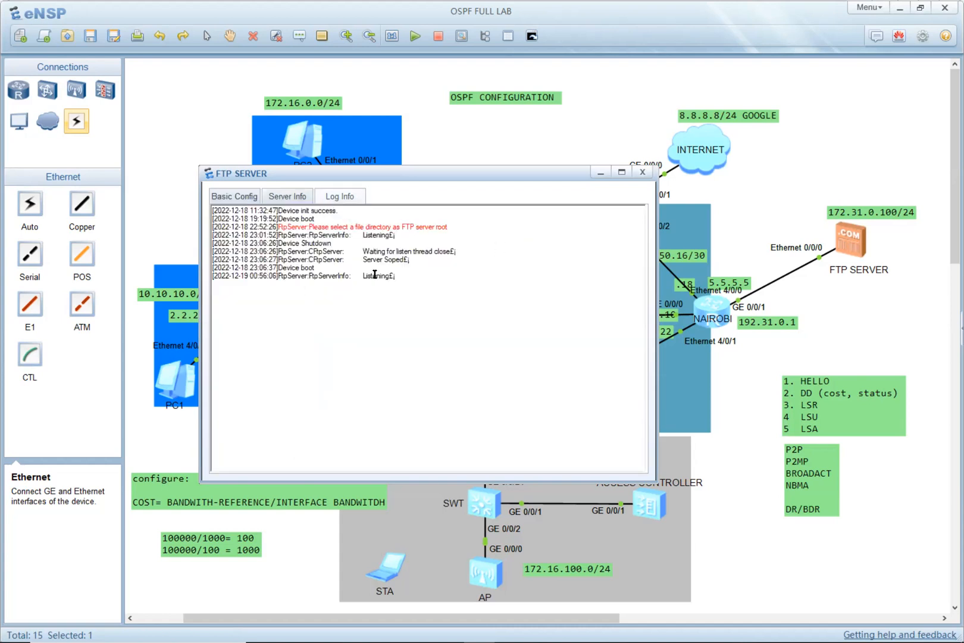
left_click_drag(395, 276, 279, 268)
key("Escape")
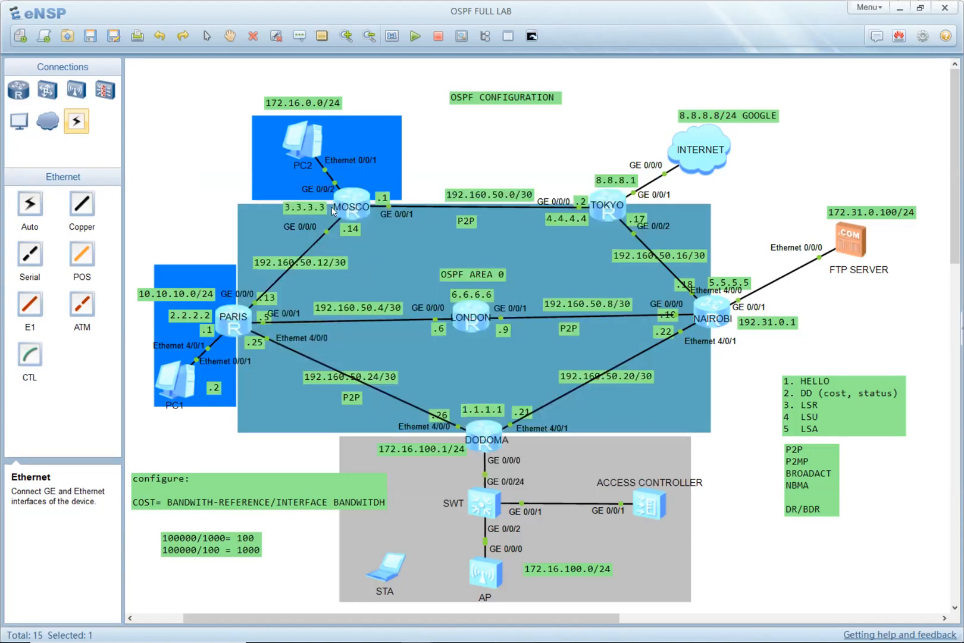
Connect from PARIS to 172.31.0.100 over FTP and log in without entering a username or password.
key("alt+Tab")
key("alt+Tab")
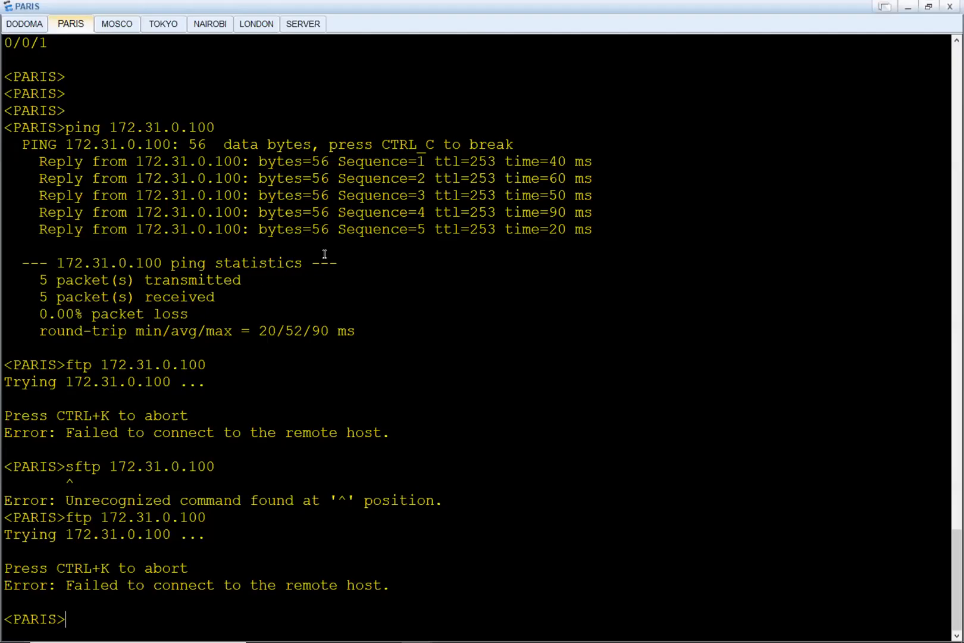
key("Return")
key("Return")
key("Up")
key("Return")
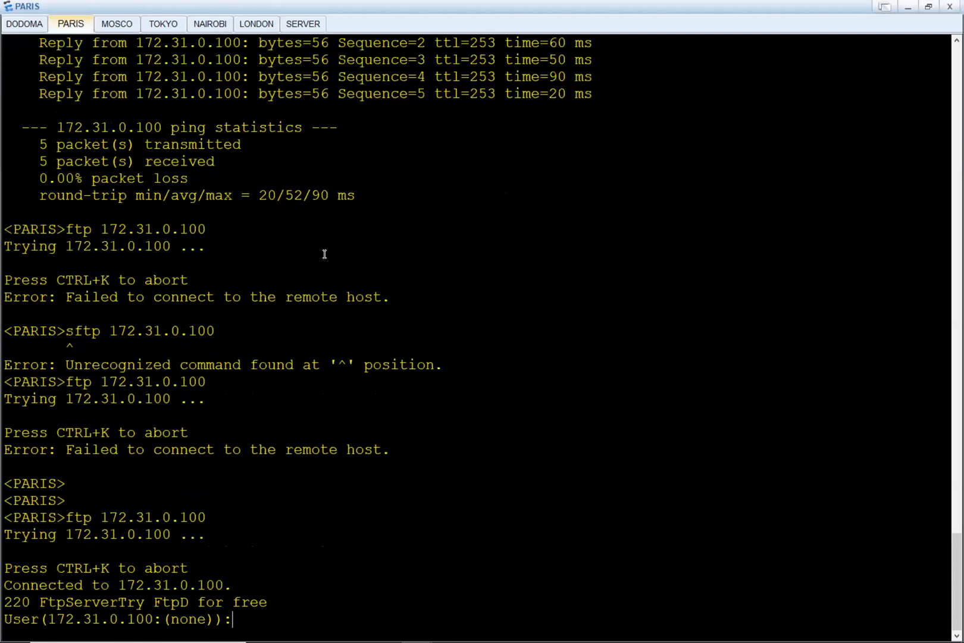
key("Return")
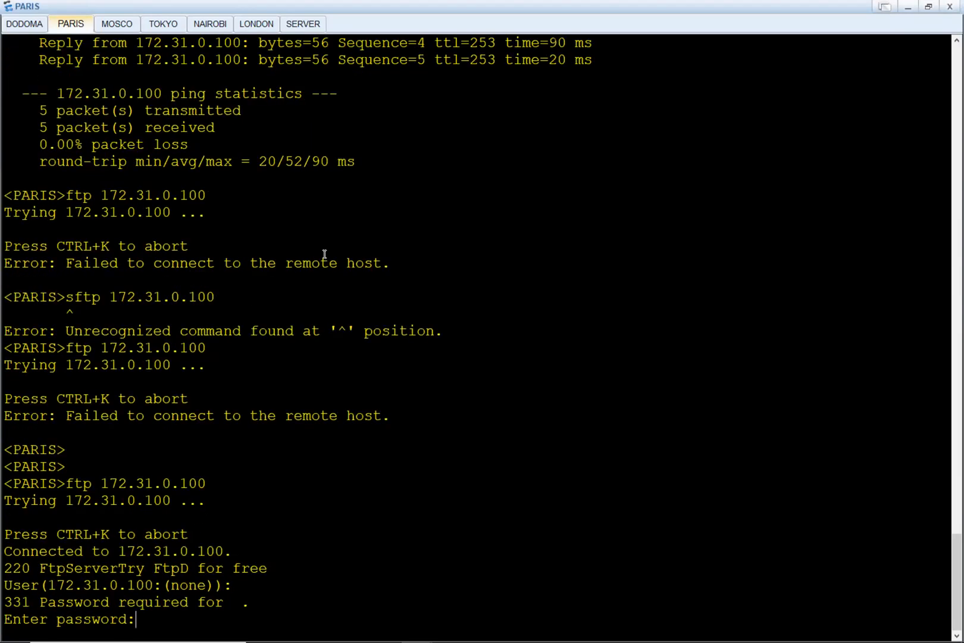
key("Return")
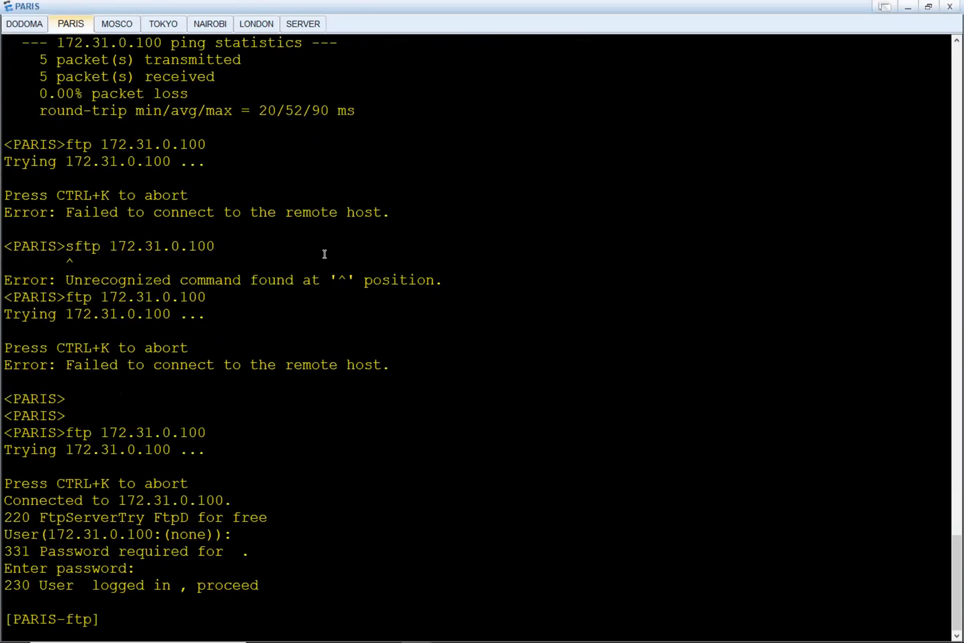
List the FTP directory from PARIS with dir and compare its file entry with the server's root path contents.
key("Return")
key("Return")
key("Return")
type("dir")
key("Return")
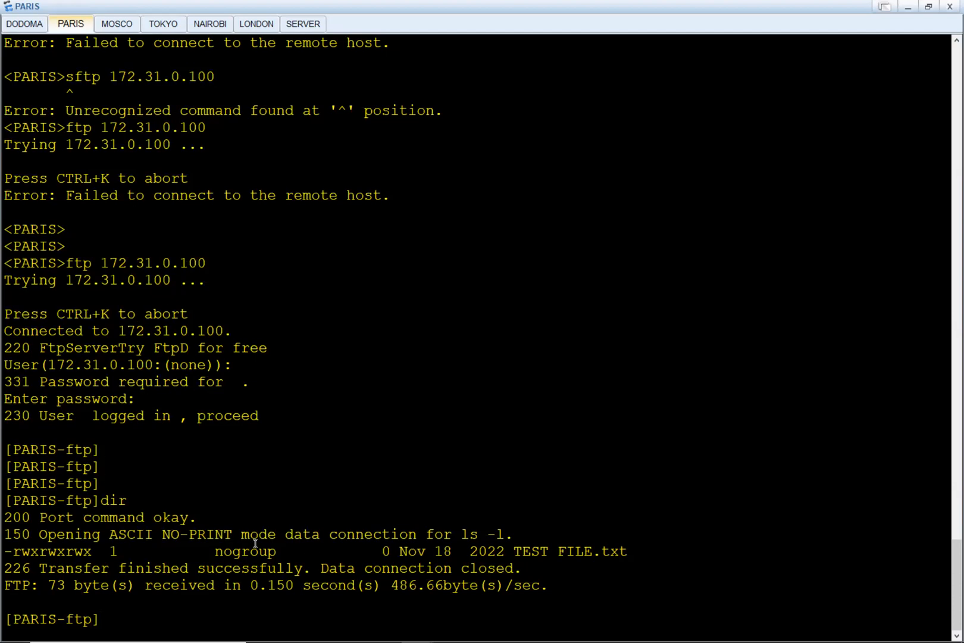
left_click_drag(22, 552, 119, 552)
left_click_drag(511, 553, 631, 554)
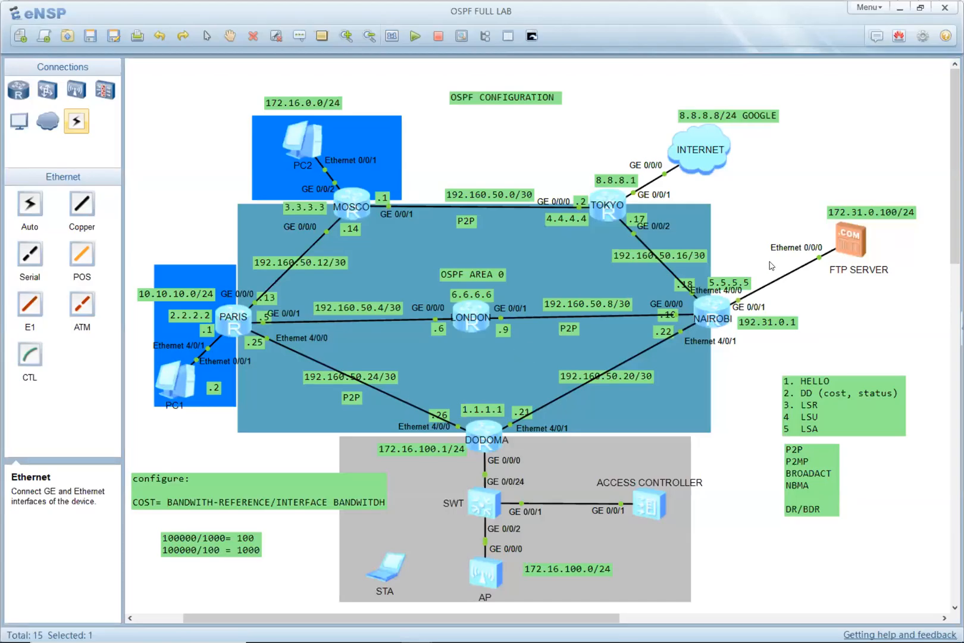
double_click(849, 244)
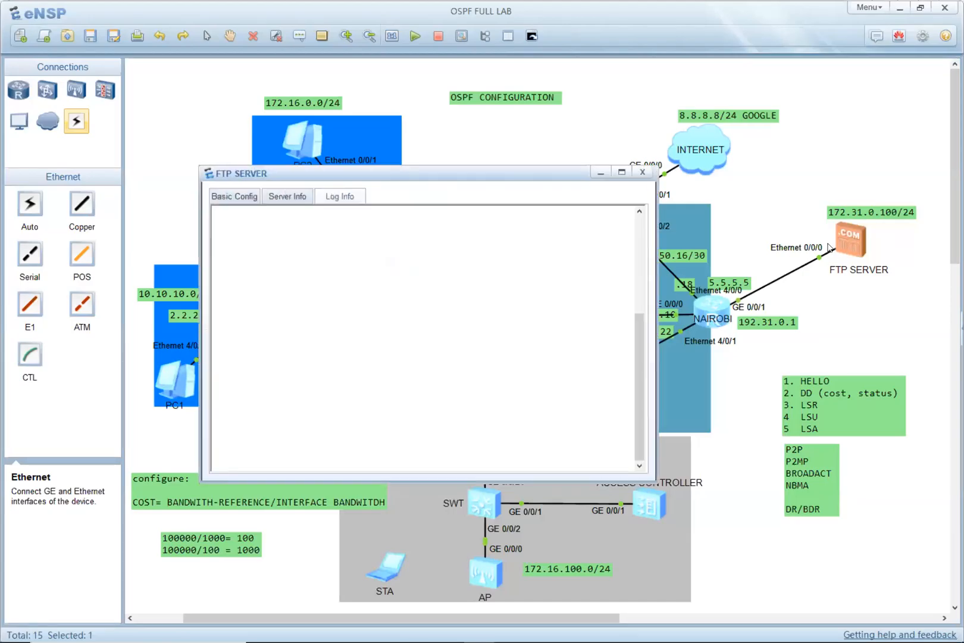
left_click(287, 197)
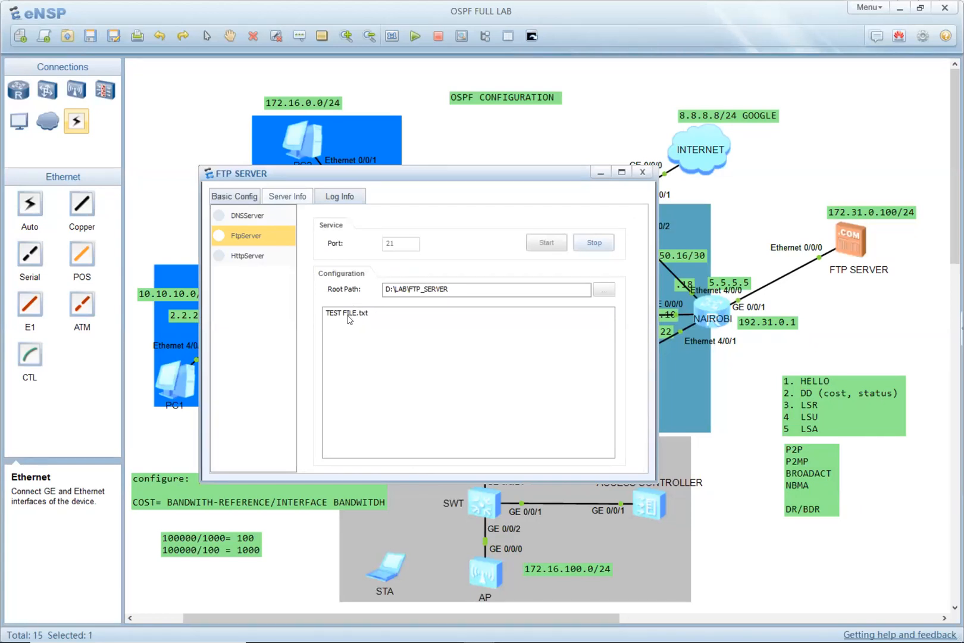
Close the FTP server's window and switch back to the PARIS console with its open FTP session.
left_click(642, 172)
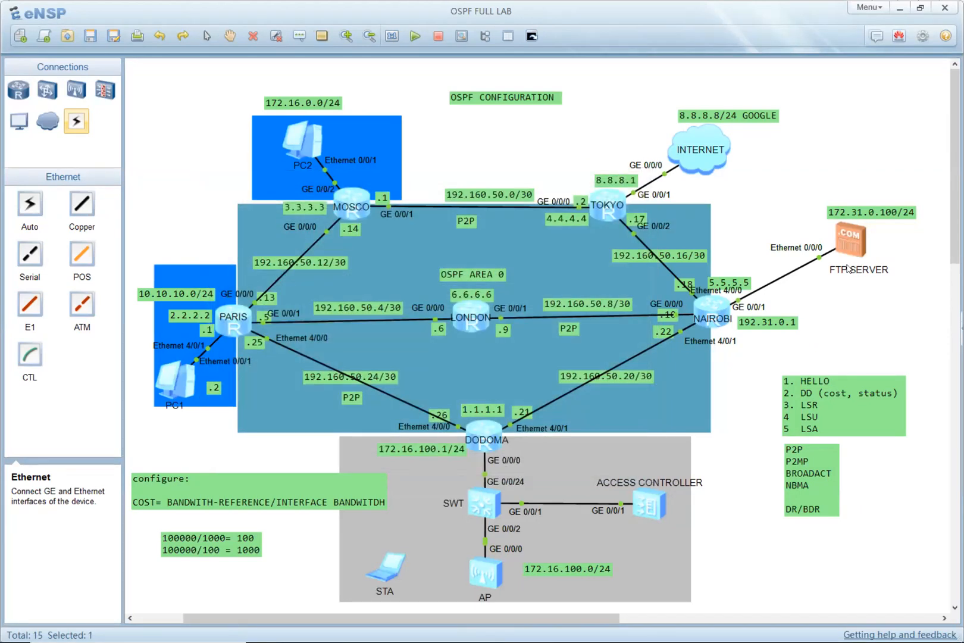
key("alt+Tab")
left_click(434, 326)
key("alt+Tab")
key("alt+Tab")
key("alt+Tab")
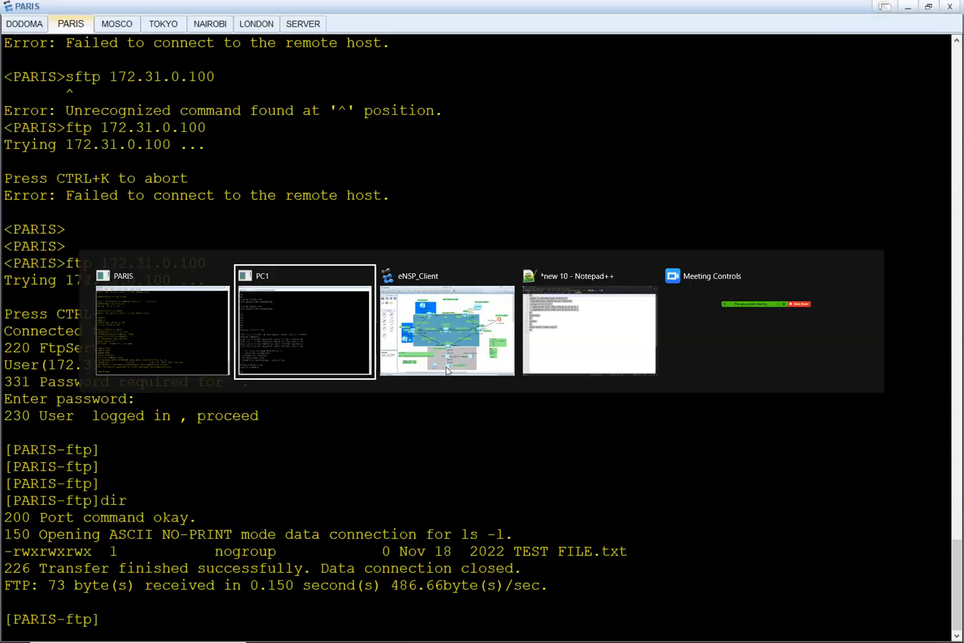
left_click(340, 353)
key("alt+Tab")
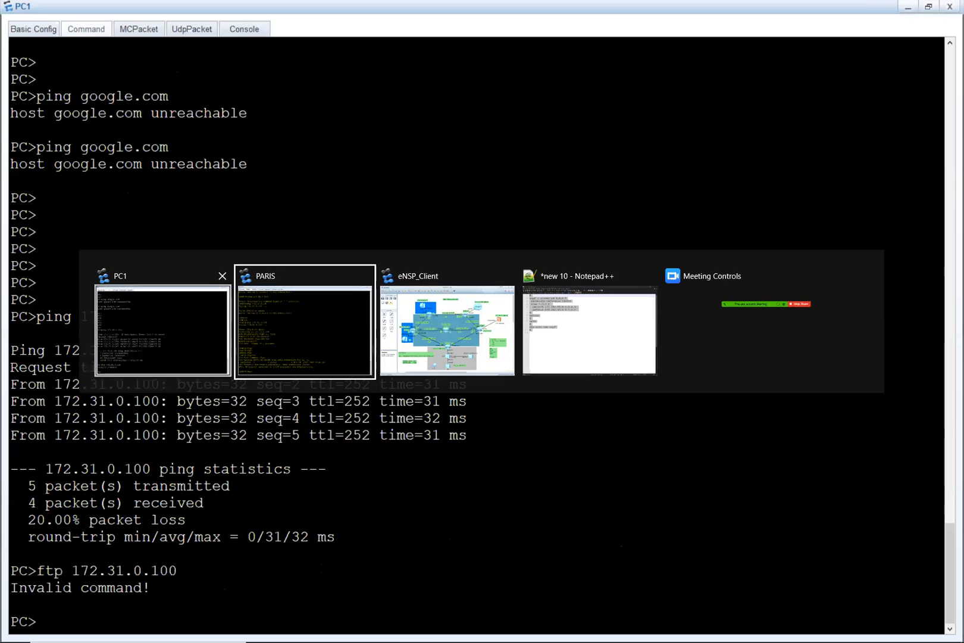
left_click(222, 276)
left_click(217, 320)
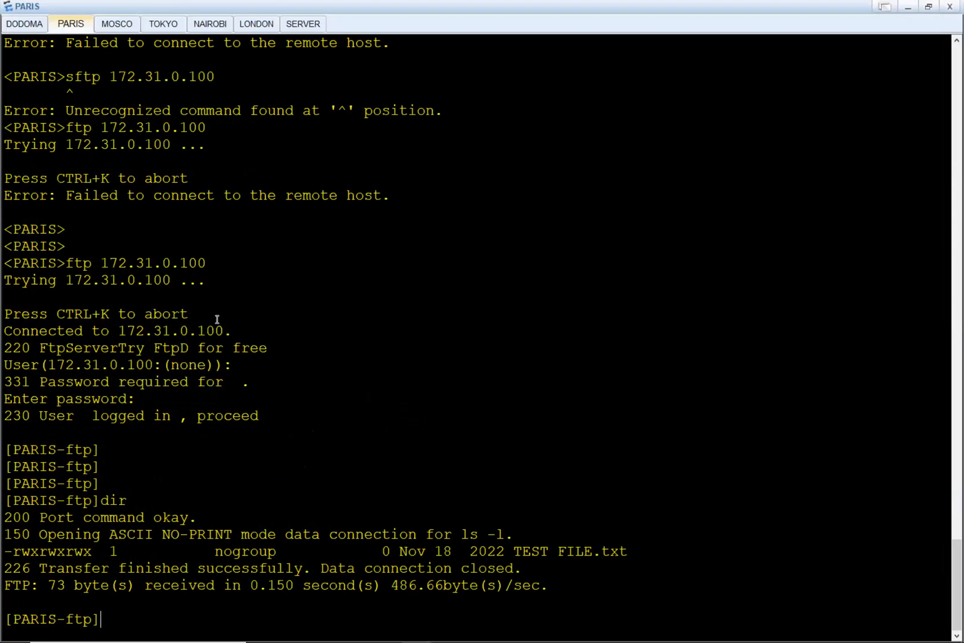
Try to download TEST FILE.txt from the FTP server to PARIS with the get command, and retry the same command.
type("get")
right_click(224, 361)
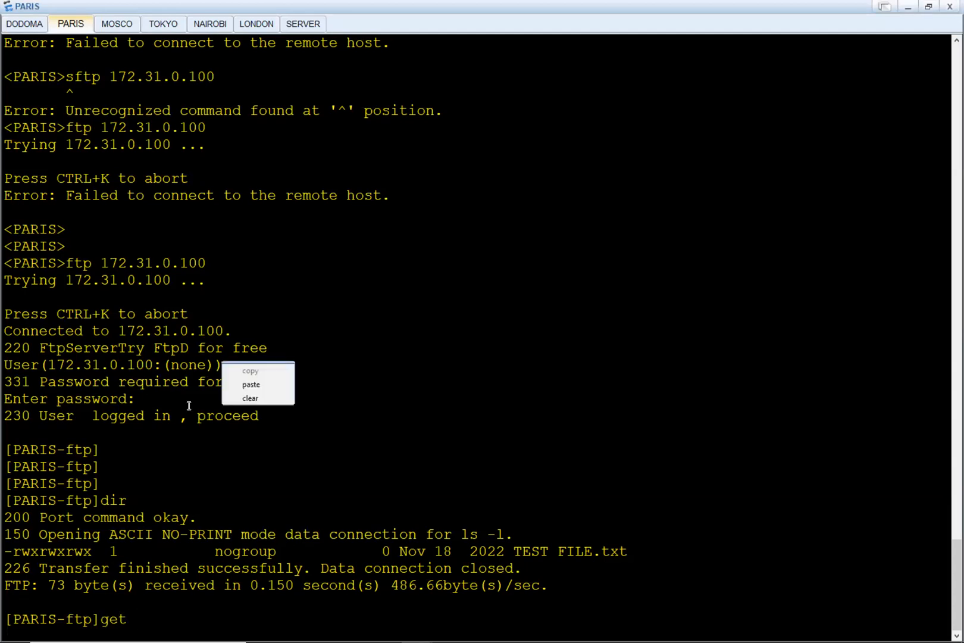
left_click(513, 551)
left_click_drag(512, 551, 633, 551)
key("super+c")
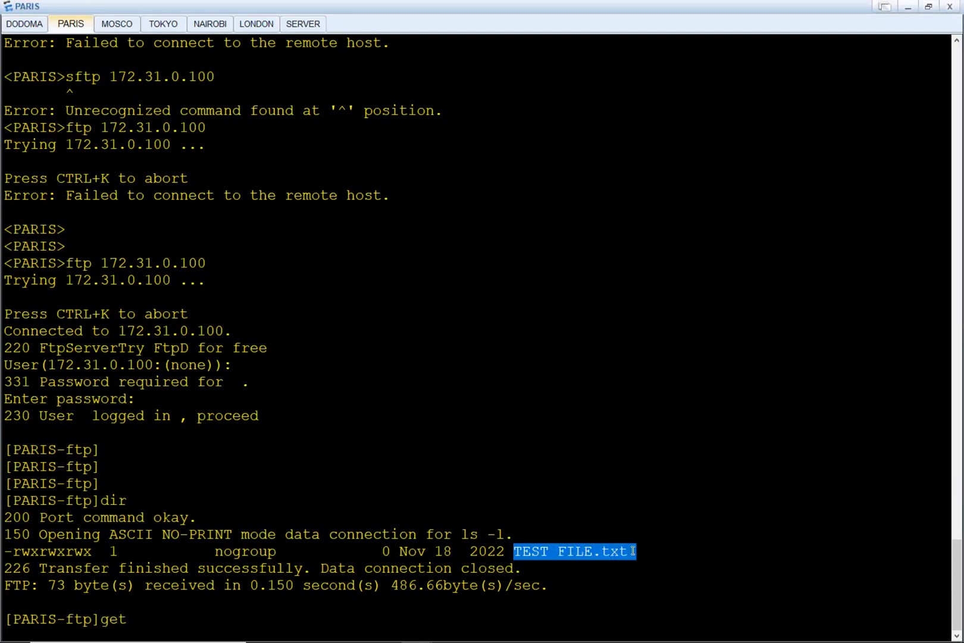
right_click(615, 557)
right_click(580, 417)
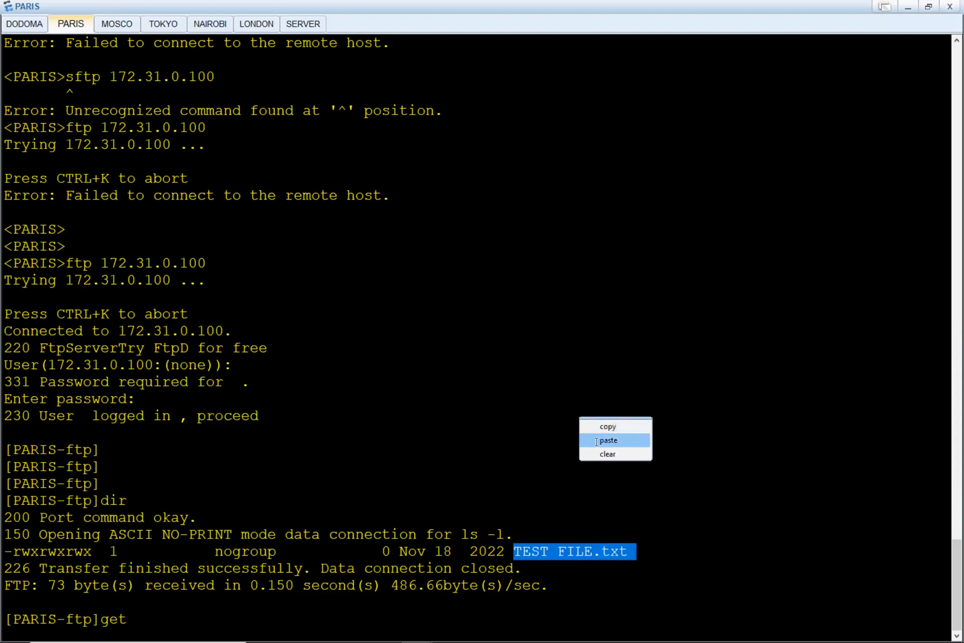
left_click(607, 441)
key("Return")
key("Return")
key("Return")
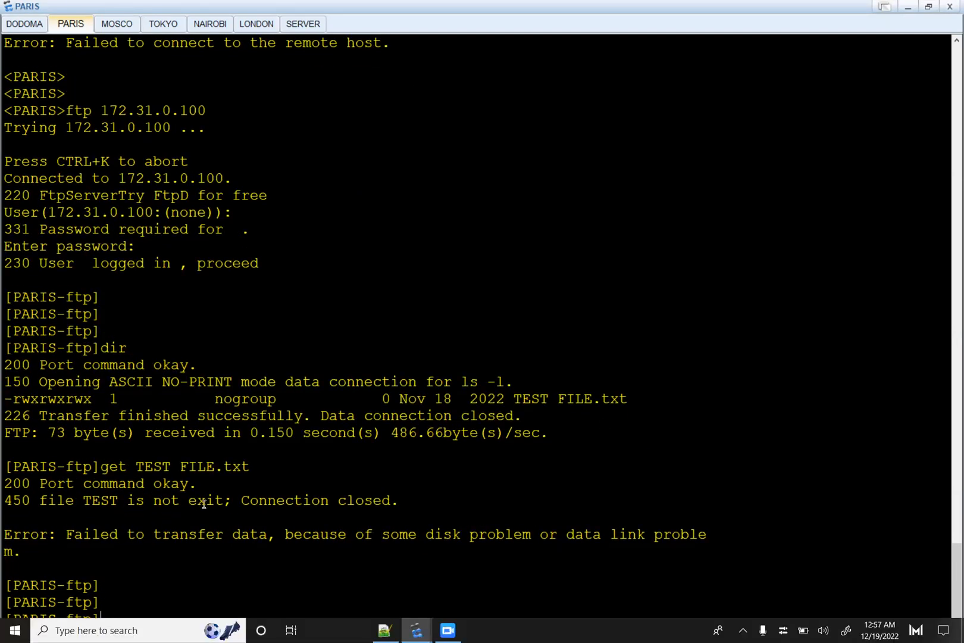
left_click(154, 503)
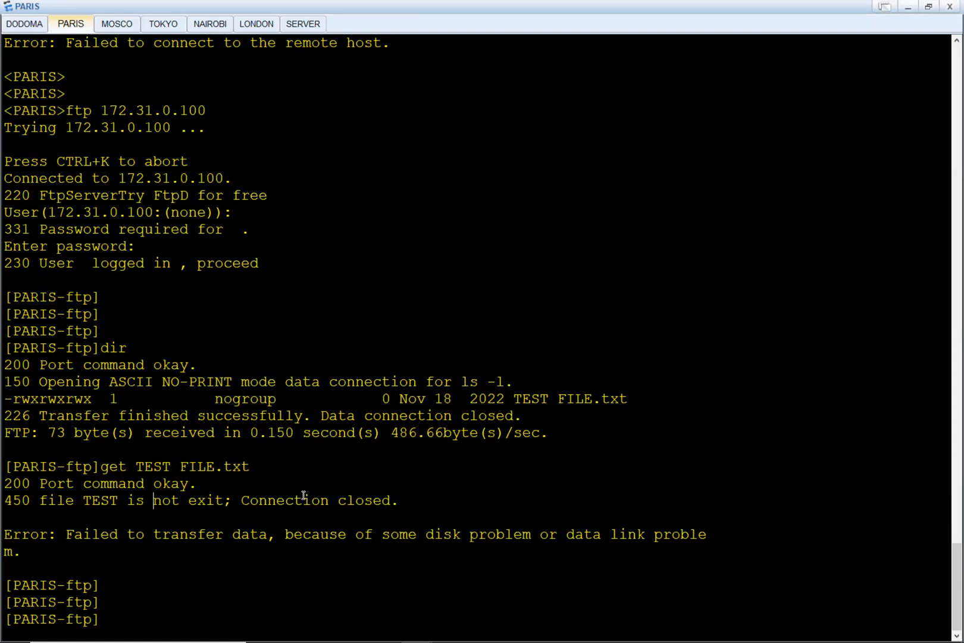
key("Up")
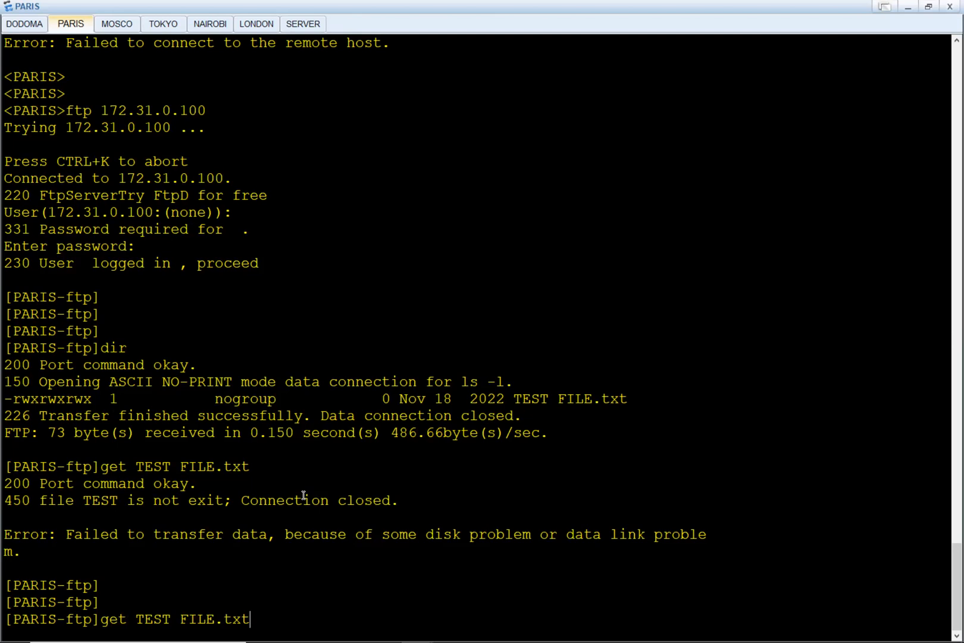
key("Return")
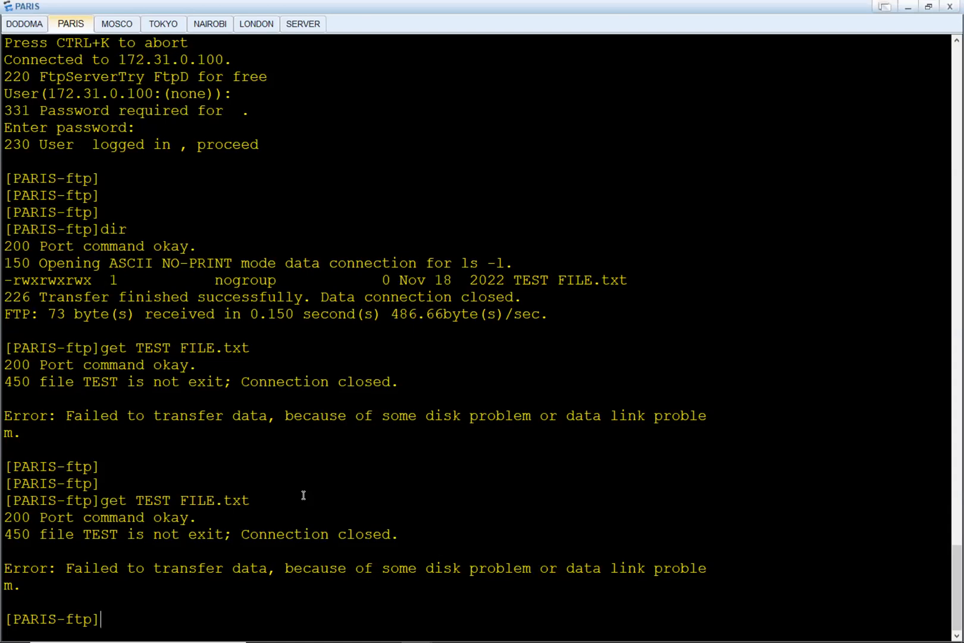
Quit the FTP session with q to return to the PARIS user view.
type("di")
key("BackSpace")
key("BackSpace")
type("q")
key("Return")
key("Return")
key("Return")
key("Return")
key("Return")
key("Return")
List the local flash directory on PARIS with dir and copy the file name vrpcfg.zip from the listing.
type("dior")
key("Return")
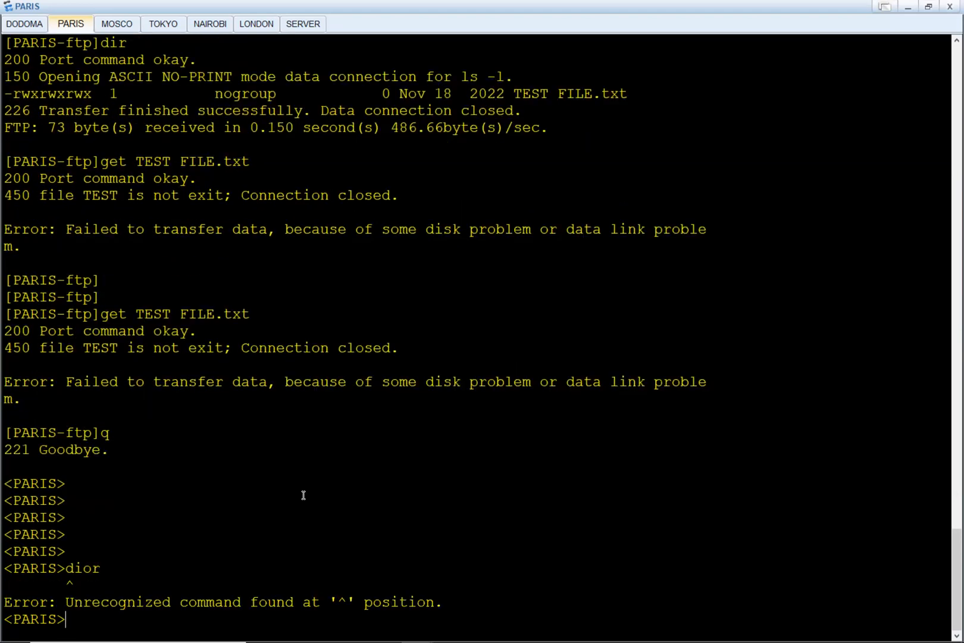
key("Up")
key("Left")
key("Left")
key("Right")
key("BackSpace")
key("Return")
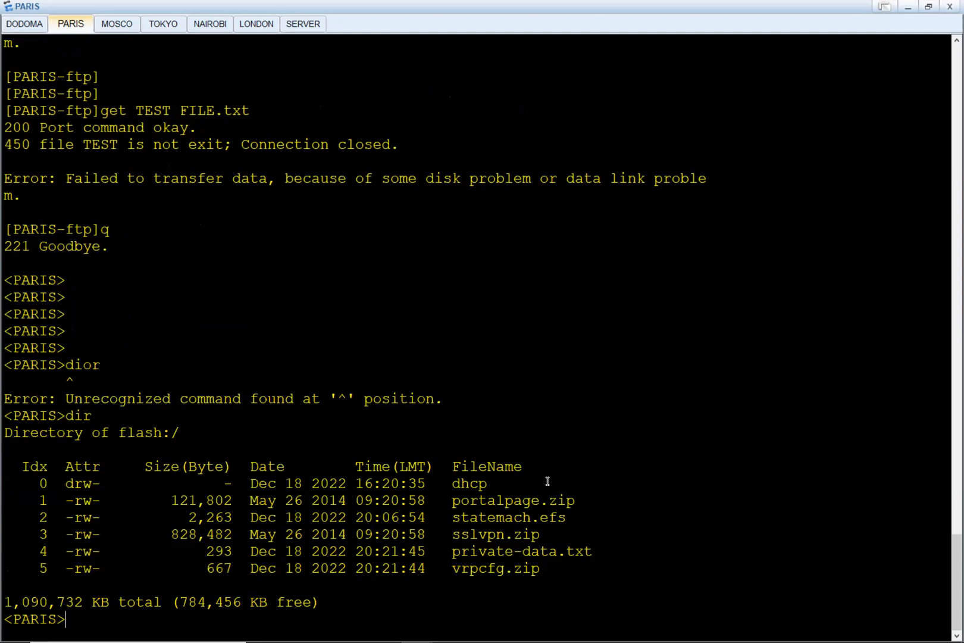
left_click_drag(541, 568, 452, 570)
key("super+c")
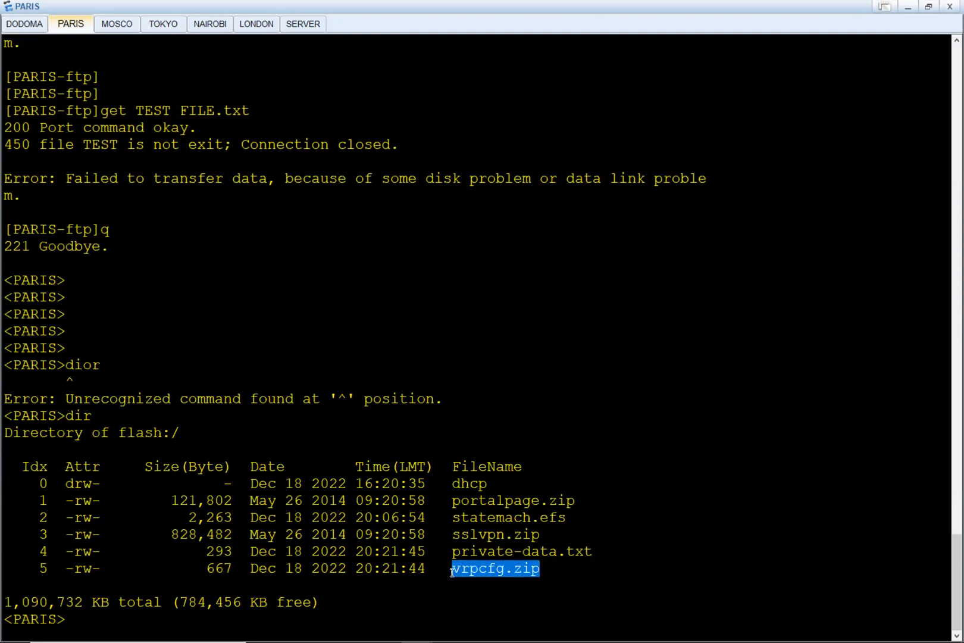
right_click(467, 569)
left_click(490, 573)
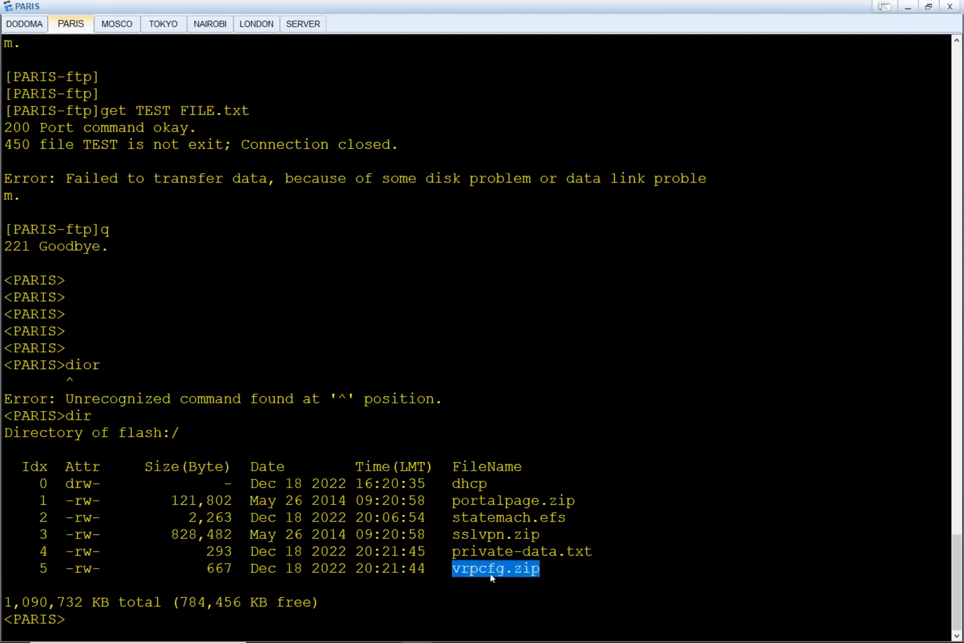
Reconnect from PARIS to 172.31.0.100 over FTP, leaving the username and password blank.
left_click(201, 532)
key("Up")
key("Up")
key("Up")
key("Up")
key("Up")
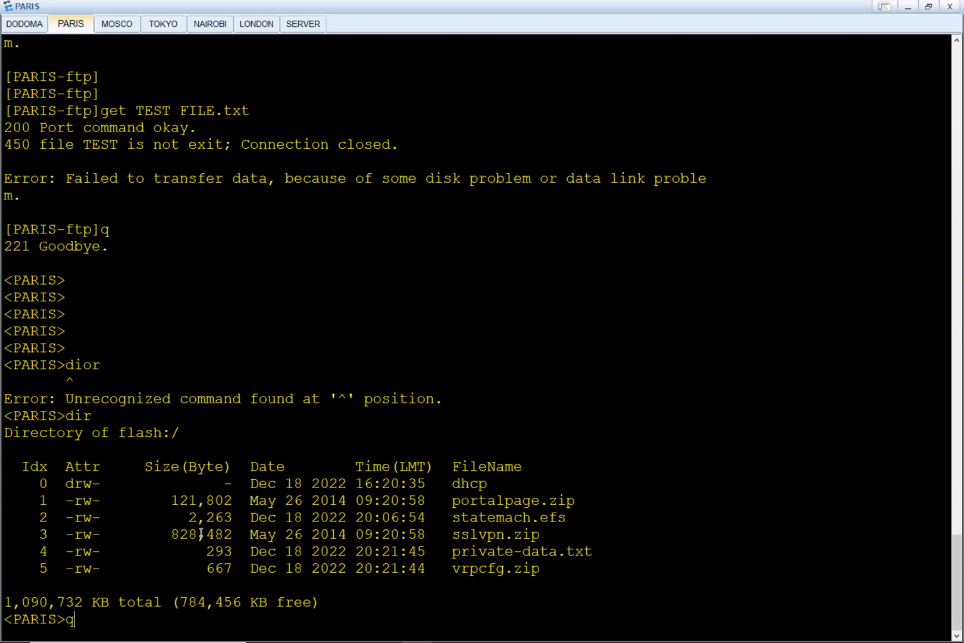
key("Up")
key("Down")
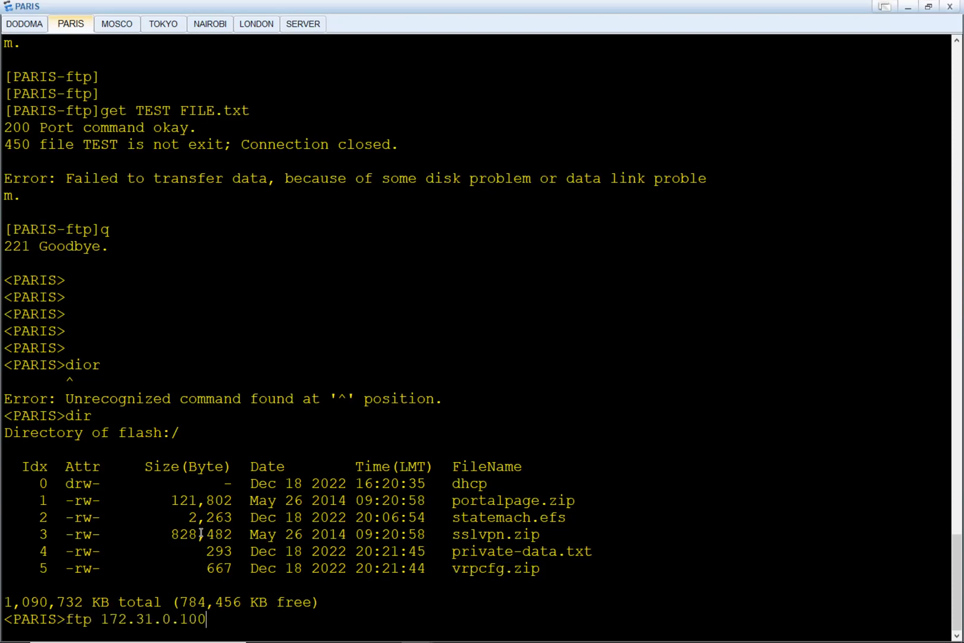
key("Return")
key("Return")
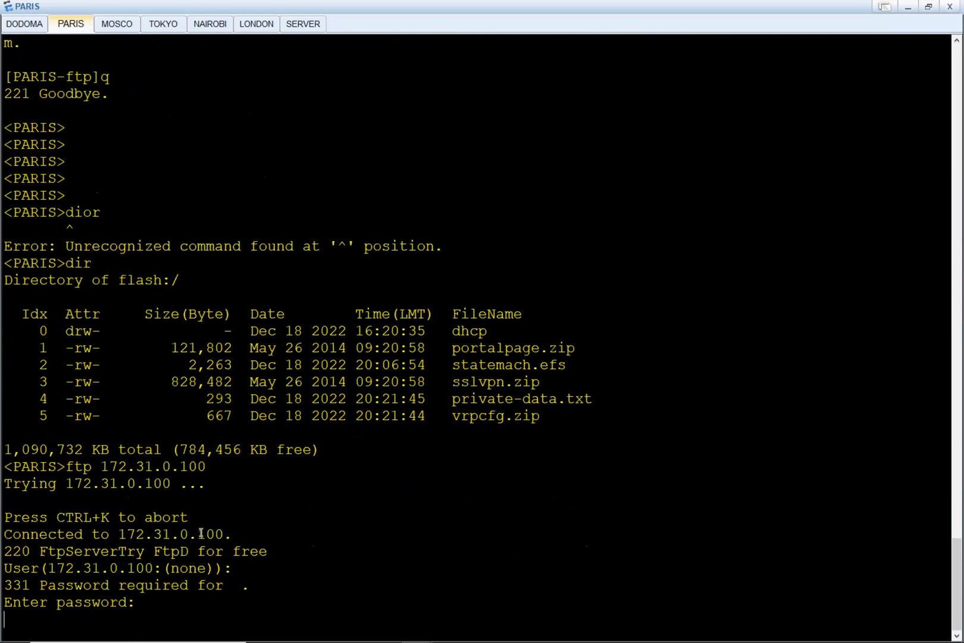
key("Return")
Upload vrpcfg.zip from PARIS to the FTP server with the put command and review the transfer result.
type("put")
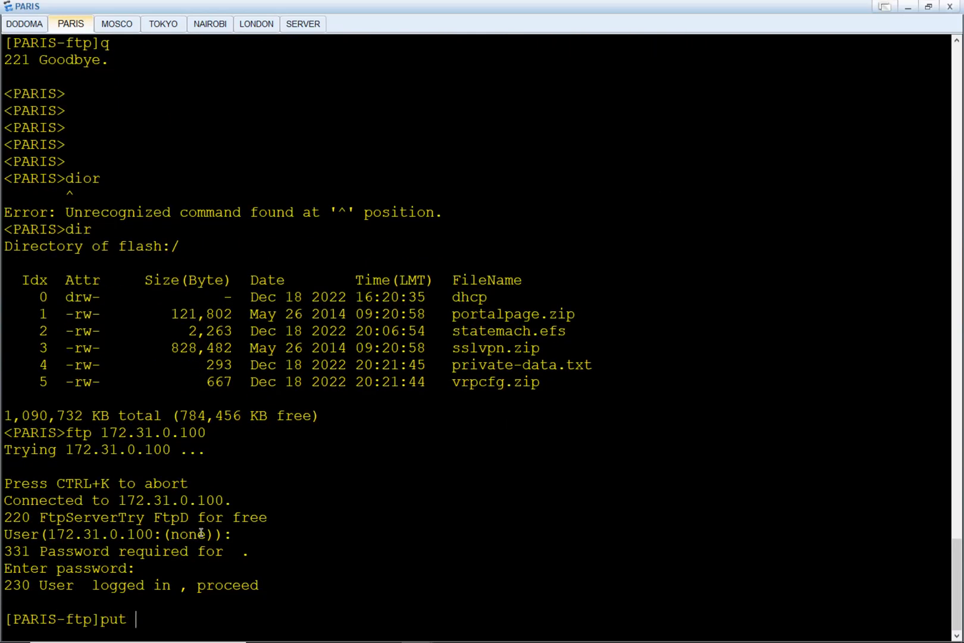
right_click(286, 461)
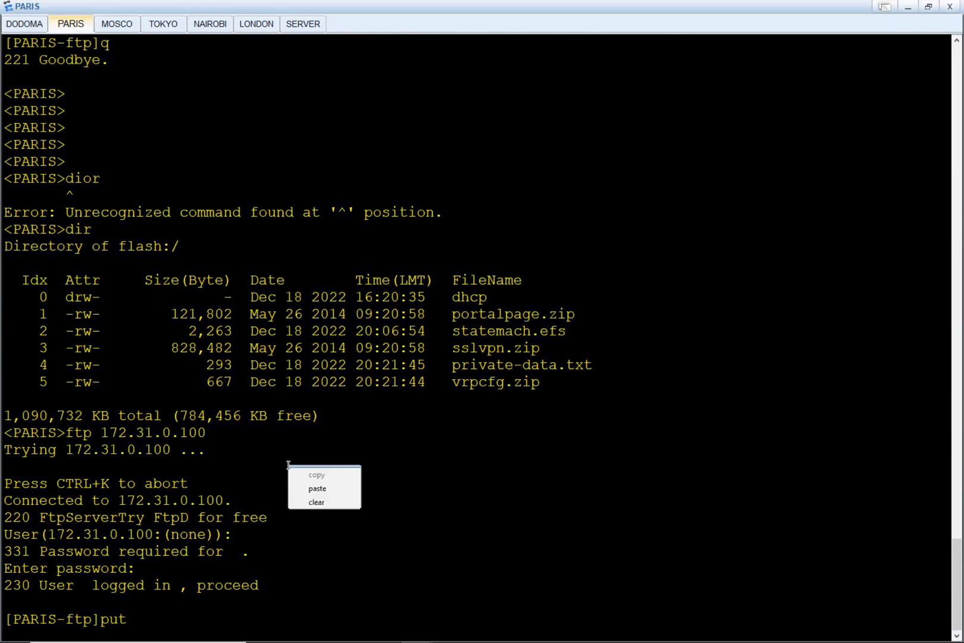
left_click(318, 489)
key("Return")
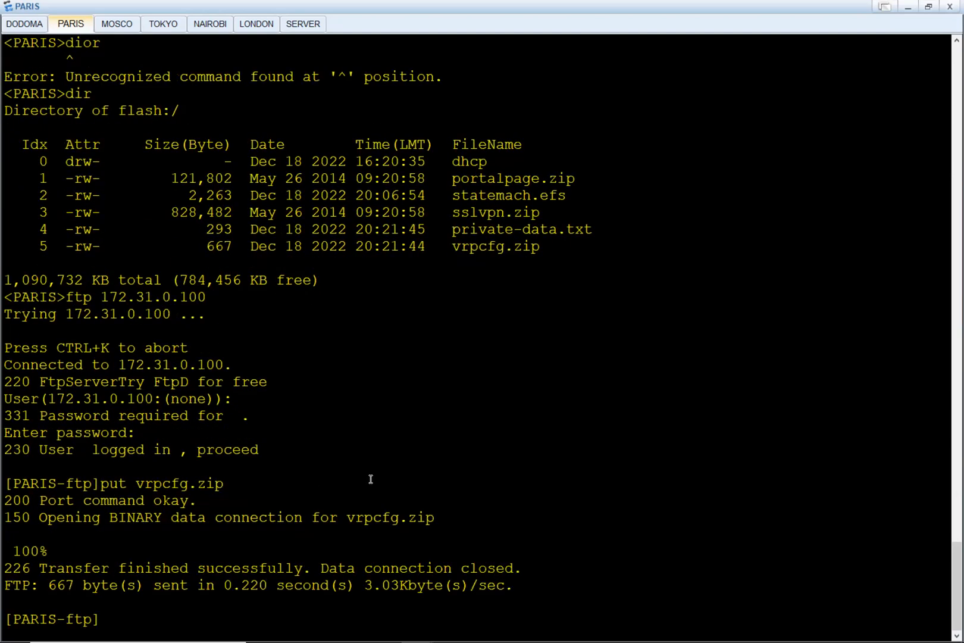
left_click_drag(531, 568, 259, 569)
left_click(150, 587)
List the FTP server's directory with dir and examine the vrpcfg.zip entry.
type("dir")
key("Return")
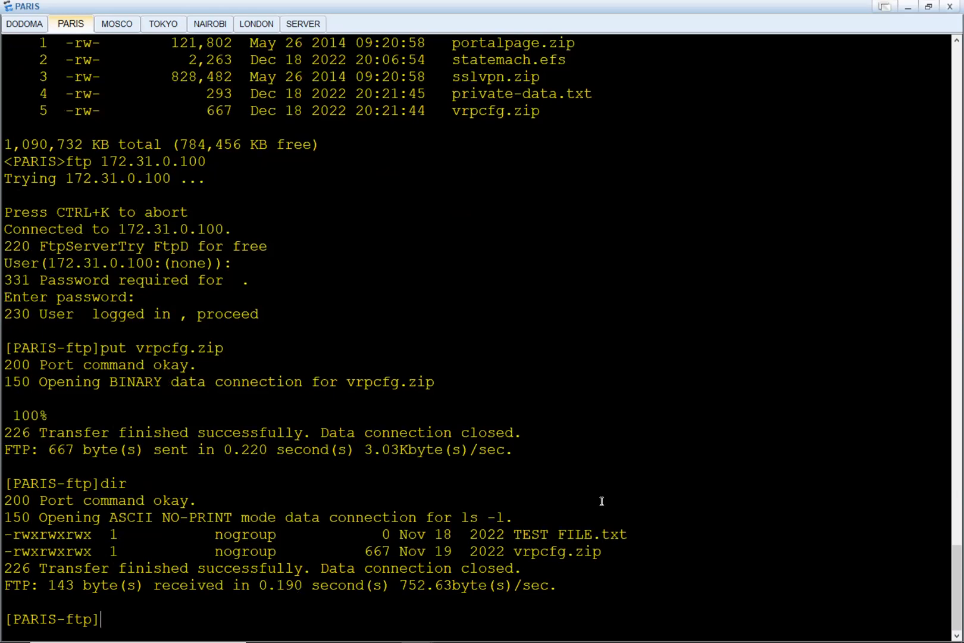
left_click_drag(602, 552, 188, 558)
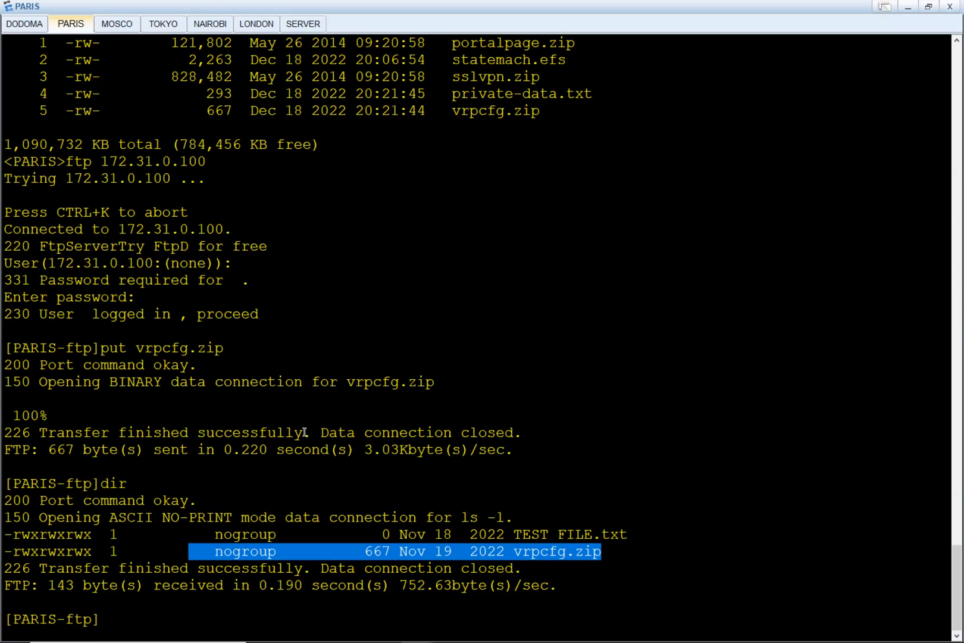
Open the FTP server's FtpServer settings from the topology and stop the service so its root path can be reselected.
key("alt+Tab")
key("alt+shift+Tab")
key("alt+Tab")
left_click(397, 344)
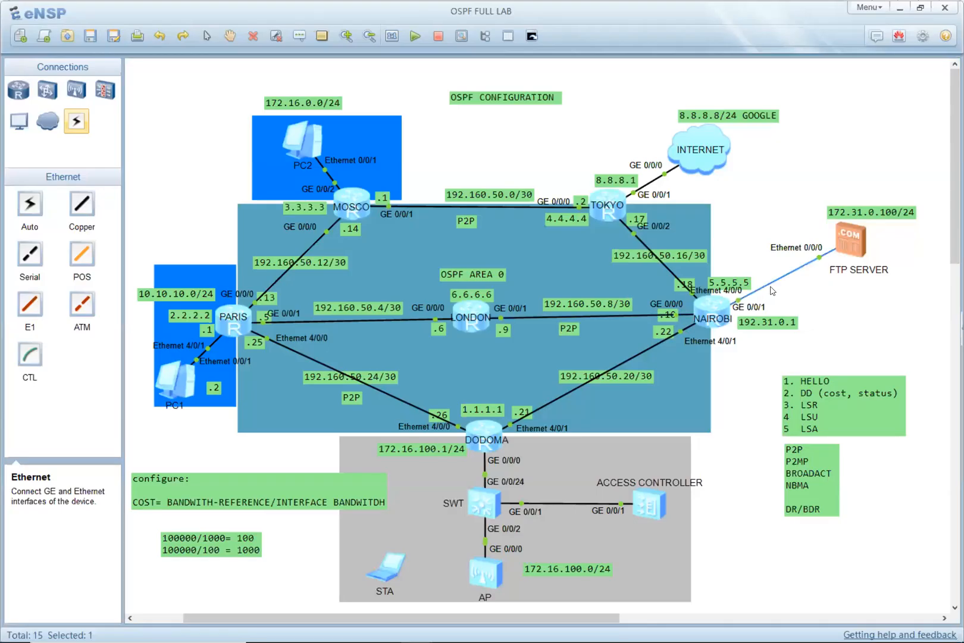
double_click(855, 244)
left_click(474, 288)
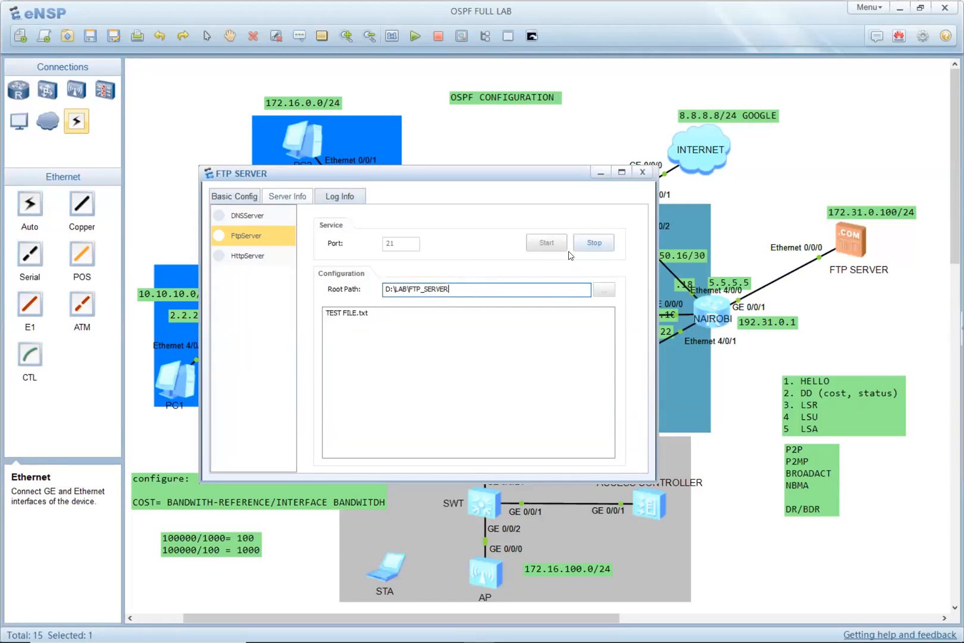
left_click(604, 290)
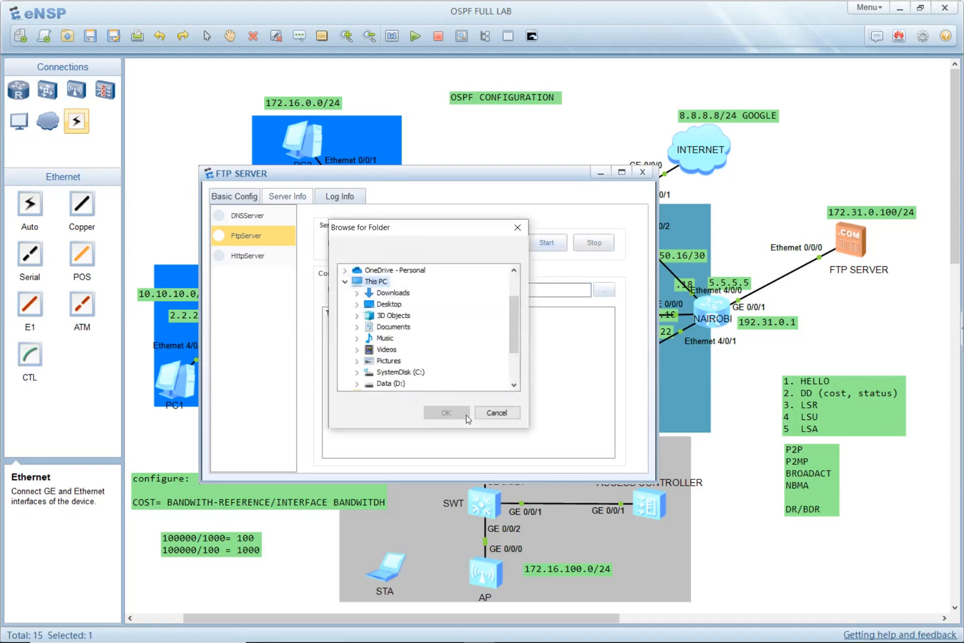
left_click(497, 414)
left_click(539, 291)
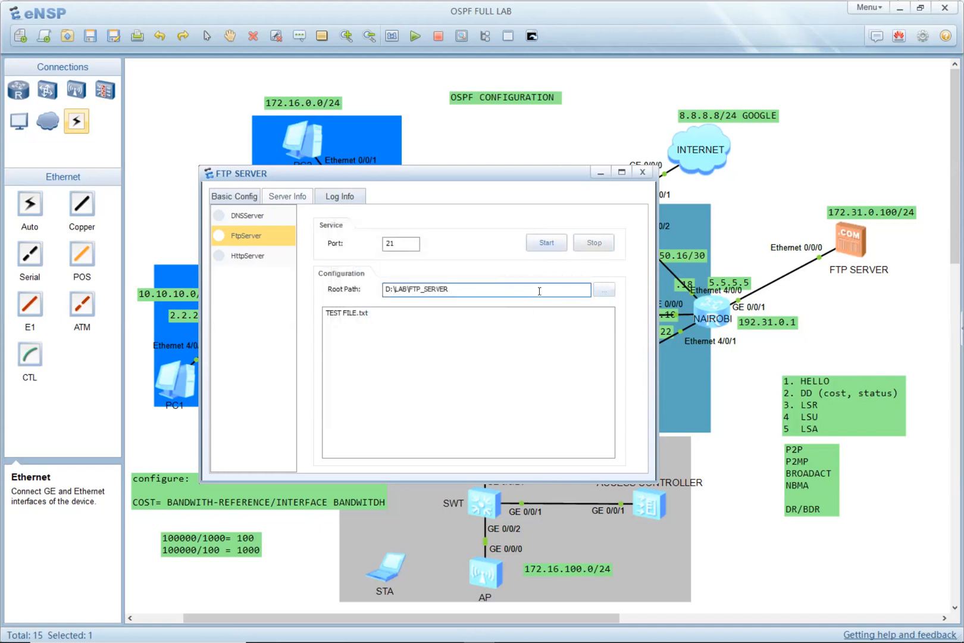
Reselect D:\LAB\FTP_SERVER as the root path to refresh its file list, and restart the FtpServer service on port 21.
left_click(603, 289)
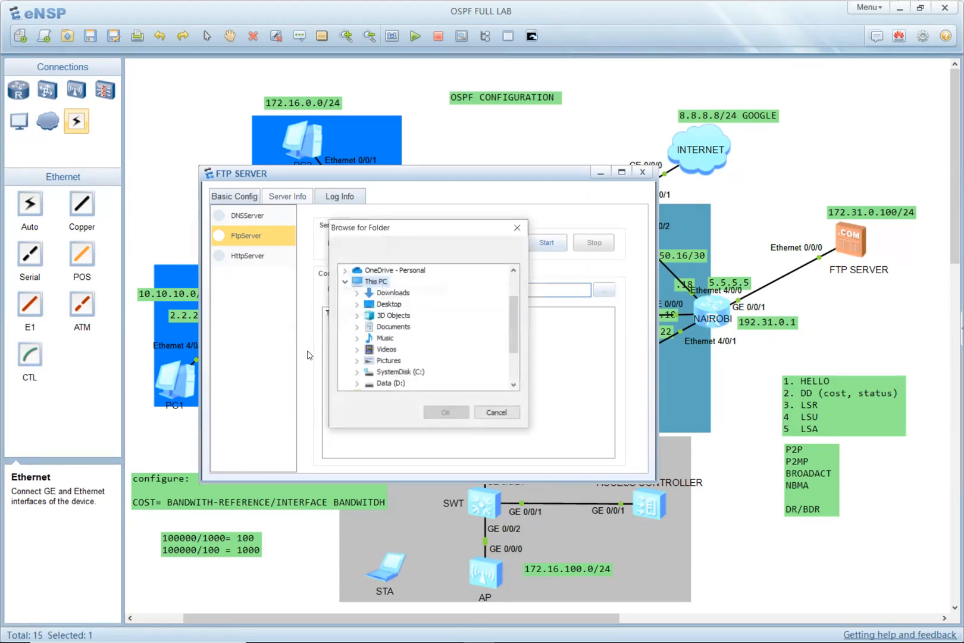
scroll(411, 378, "down", 1)
left_click(358, 351)
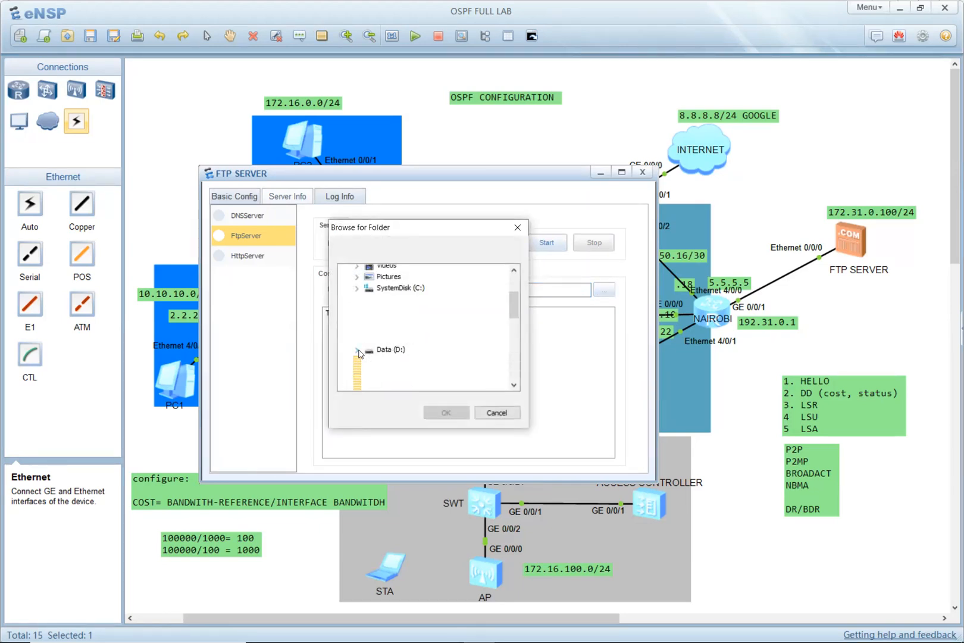
scroll(414, 363, "down", 2)
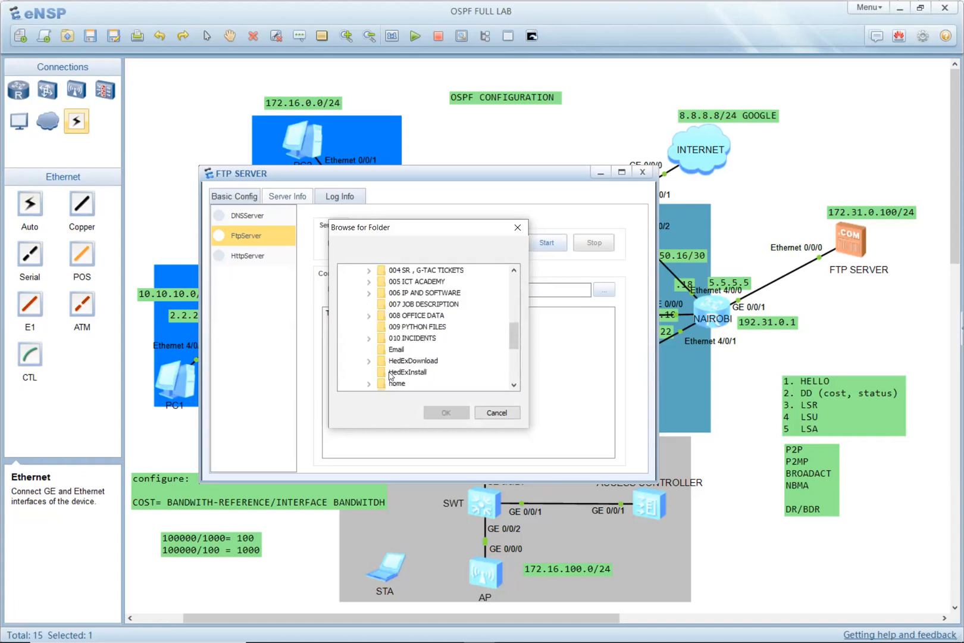
scroll(390, 374, "down", 3)
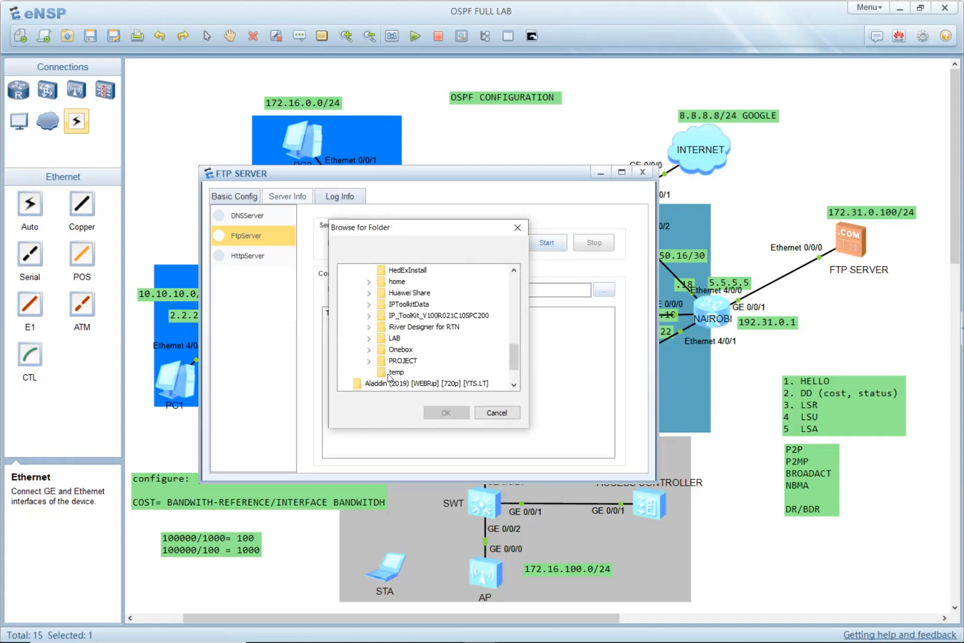
left_click(368, 339)
left_click(411, 350)
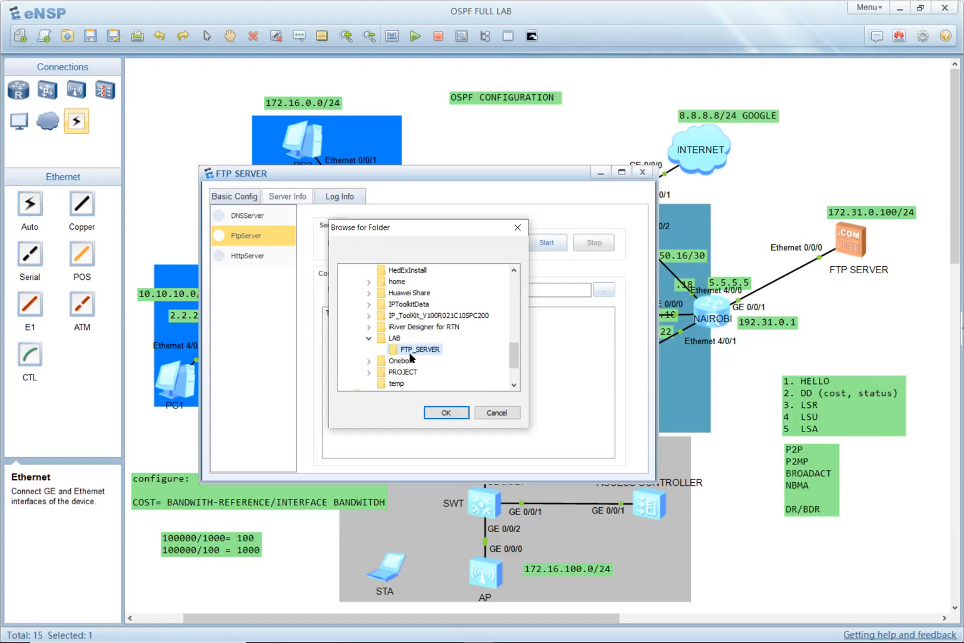
left_click(446, 412)
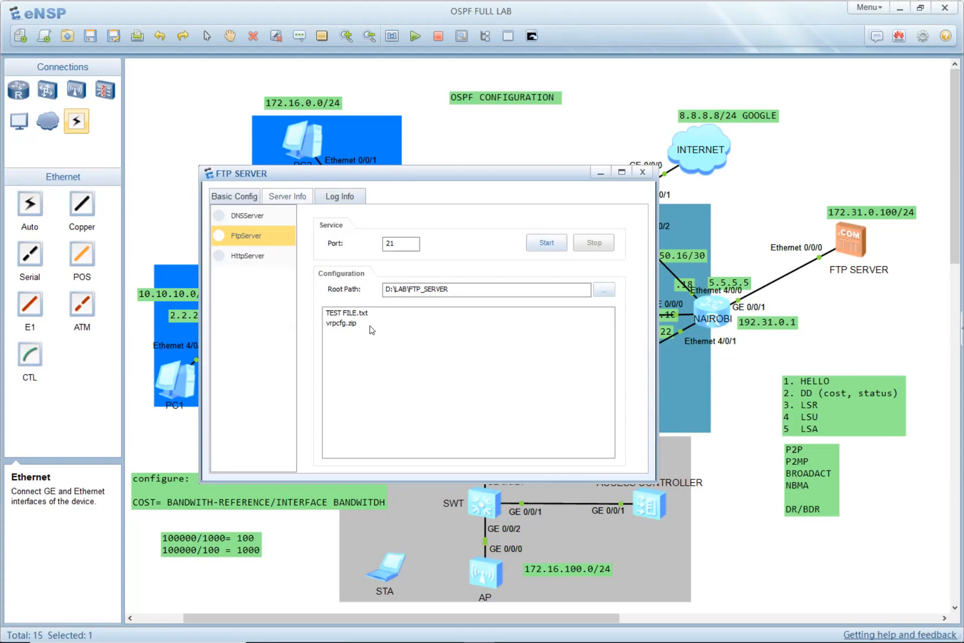
left_click(556, 243)
left_click(641, 172)
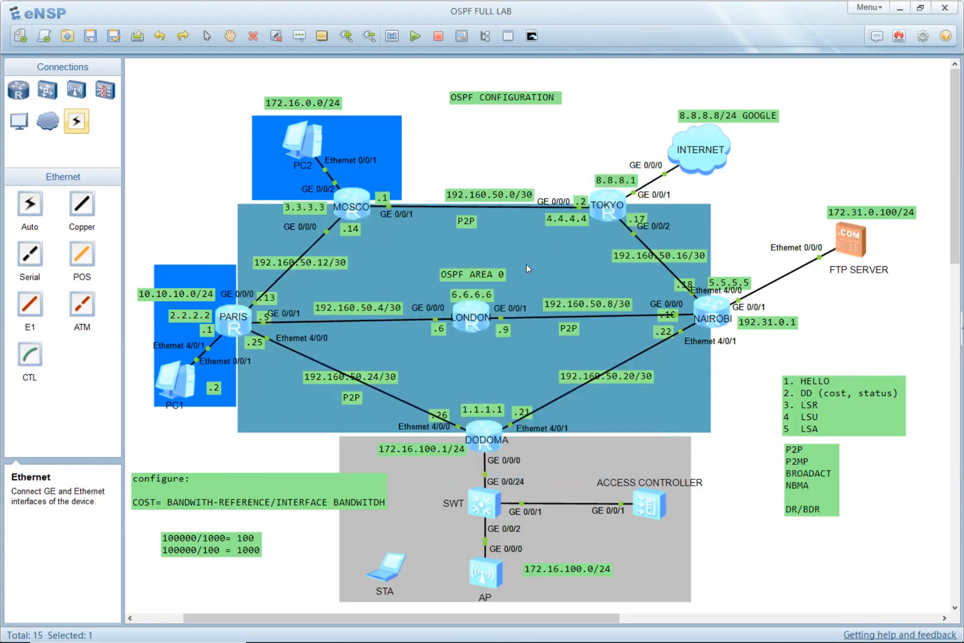